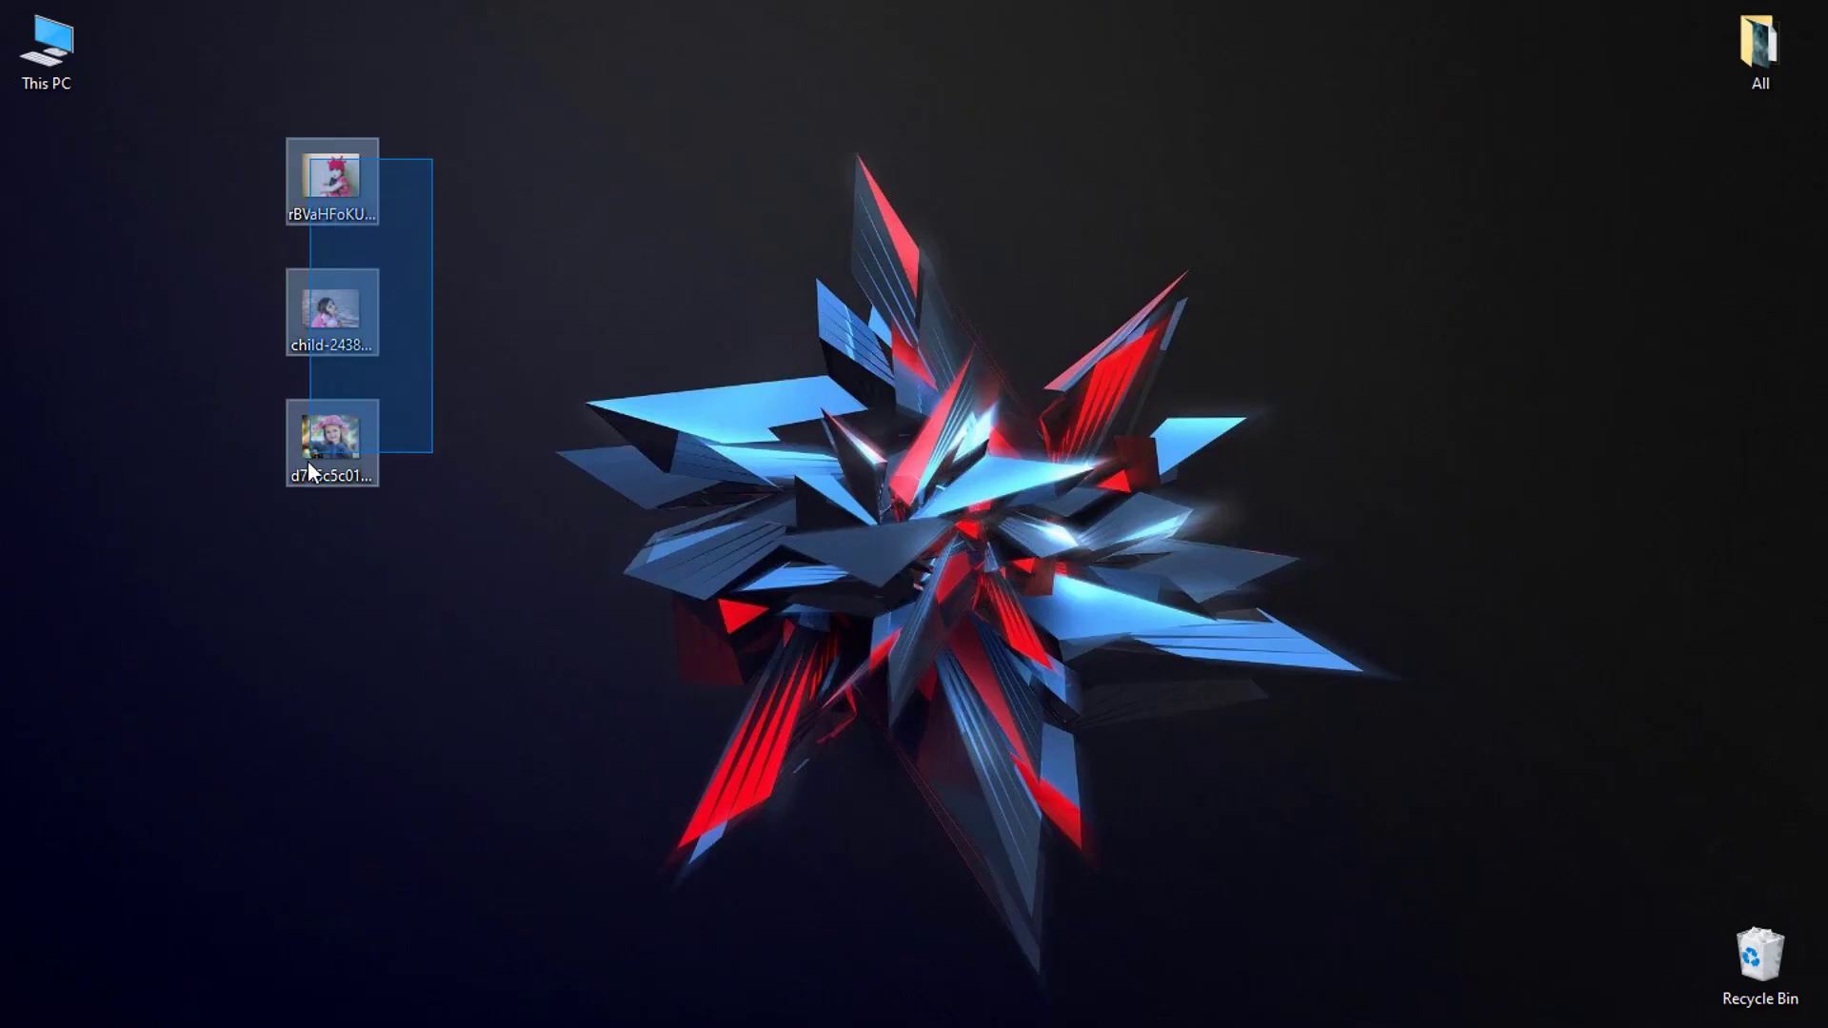
{"action": "left_click_drag", "start_coordinate": [381, 302], "coordinate": [332, 501]}
{"action": "right_click", "coordinate": [530, 346]}
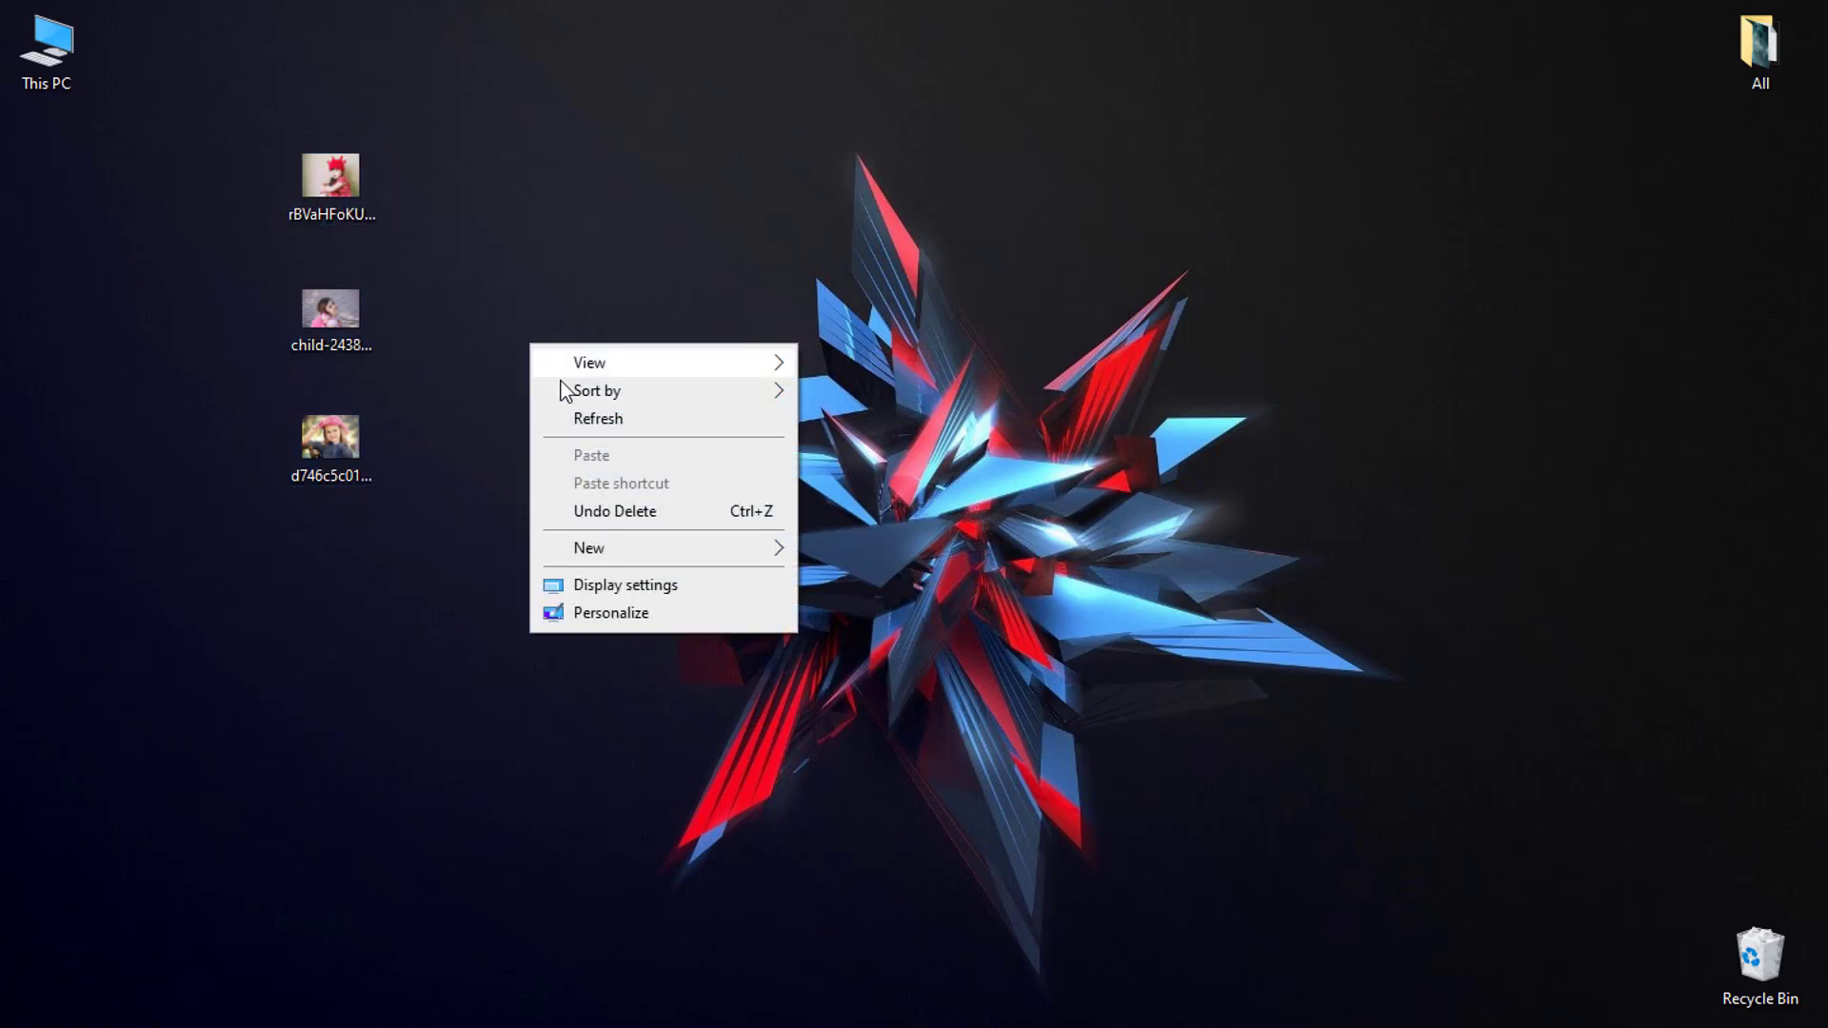
{"action": "left_click", "coordinate": [592, 419]}
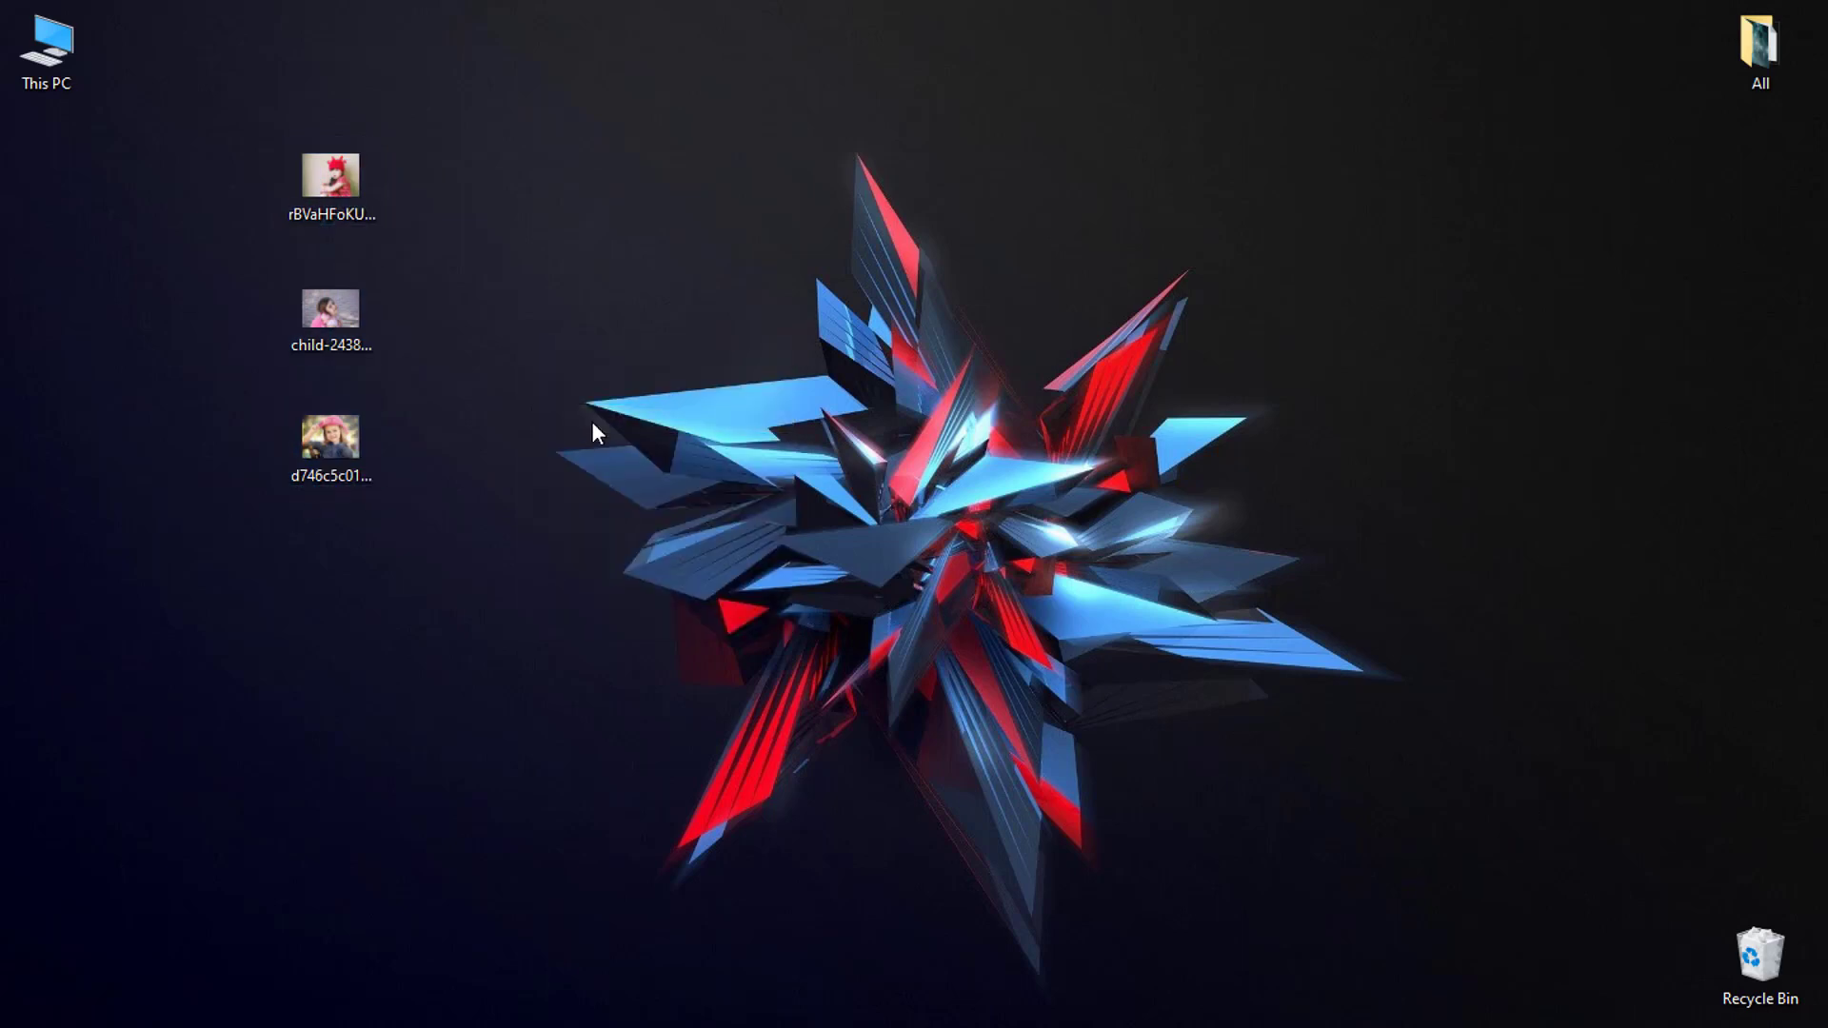
{"action": "left_click_drag", "start_coordinate": [449, 137], "coordinate": [305, 488]}
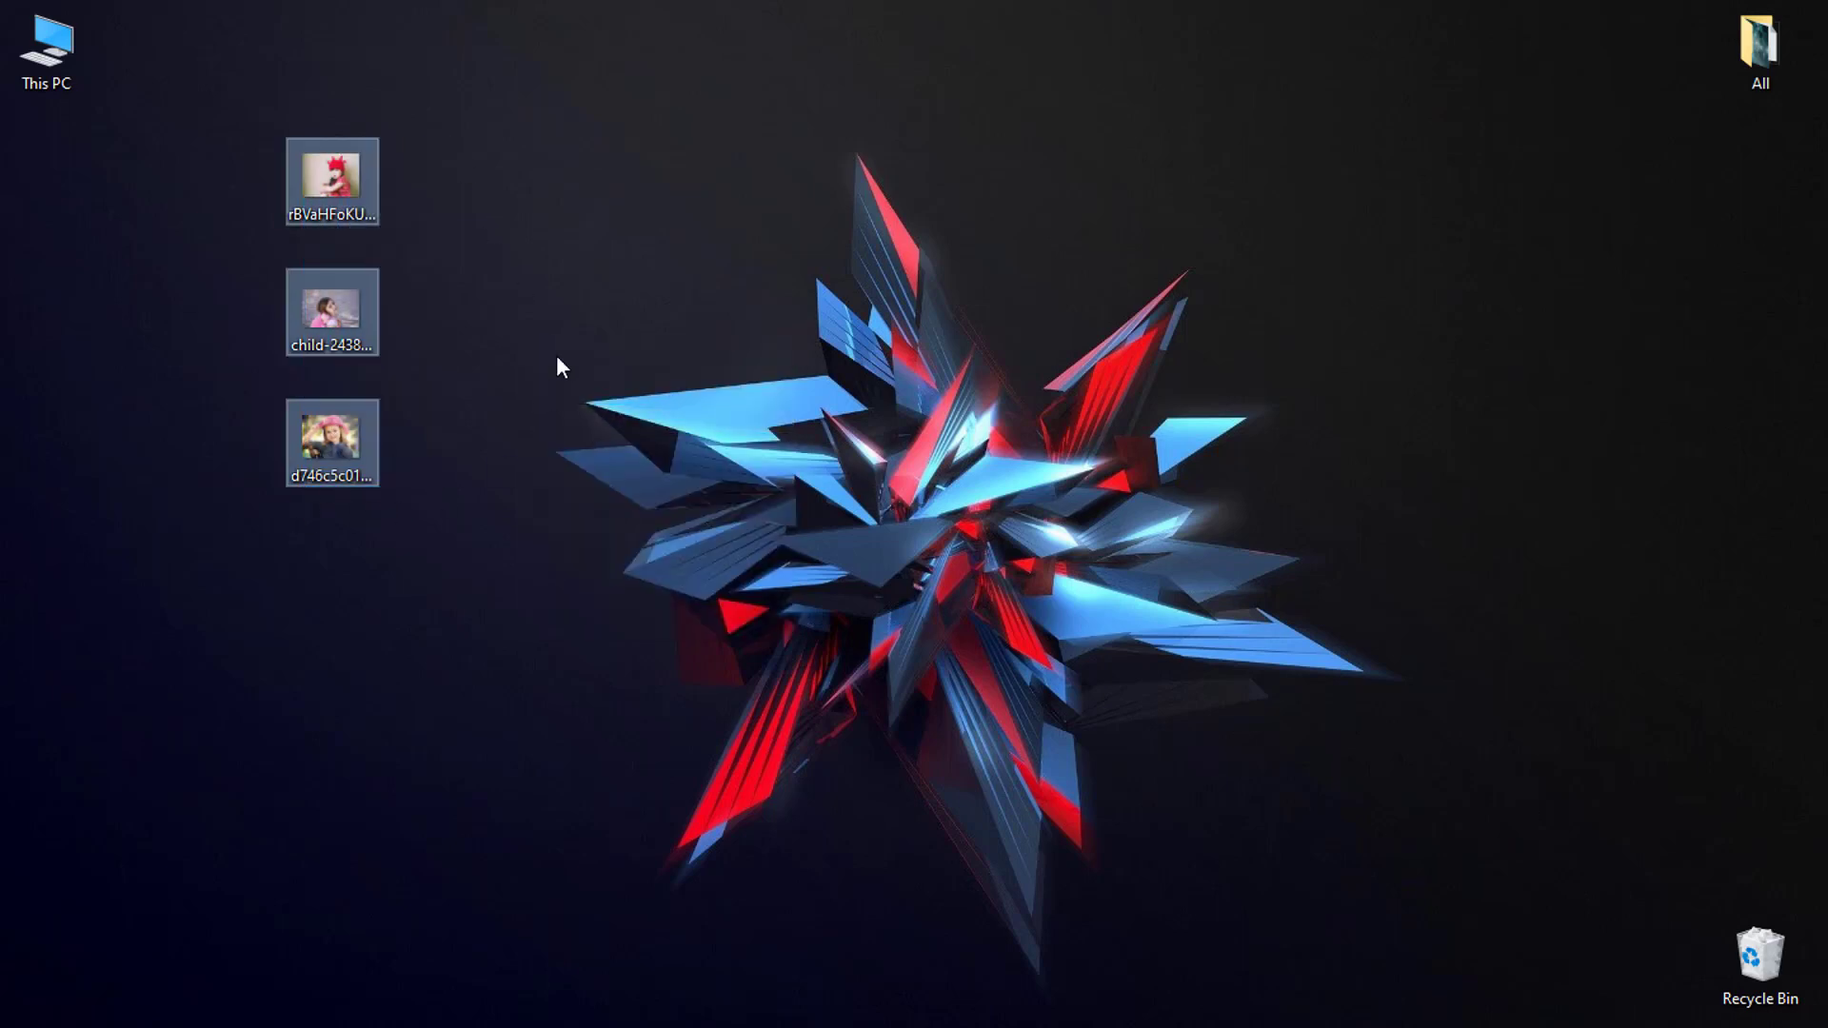
{"action": "right_click", "coordinate": [557, 326]}
{"action": "left_click", "coordinate": [636, 393]}
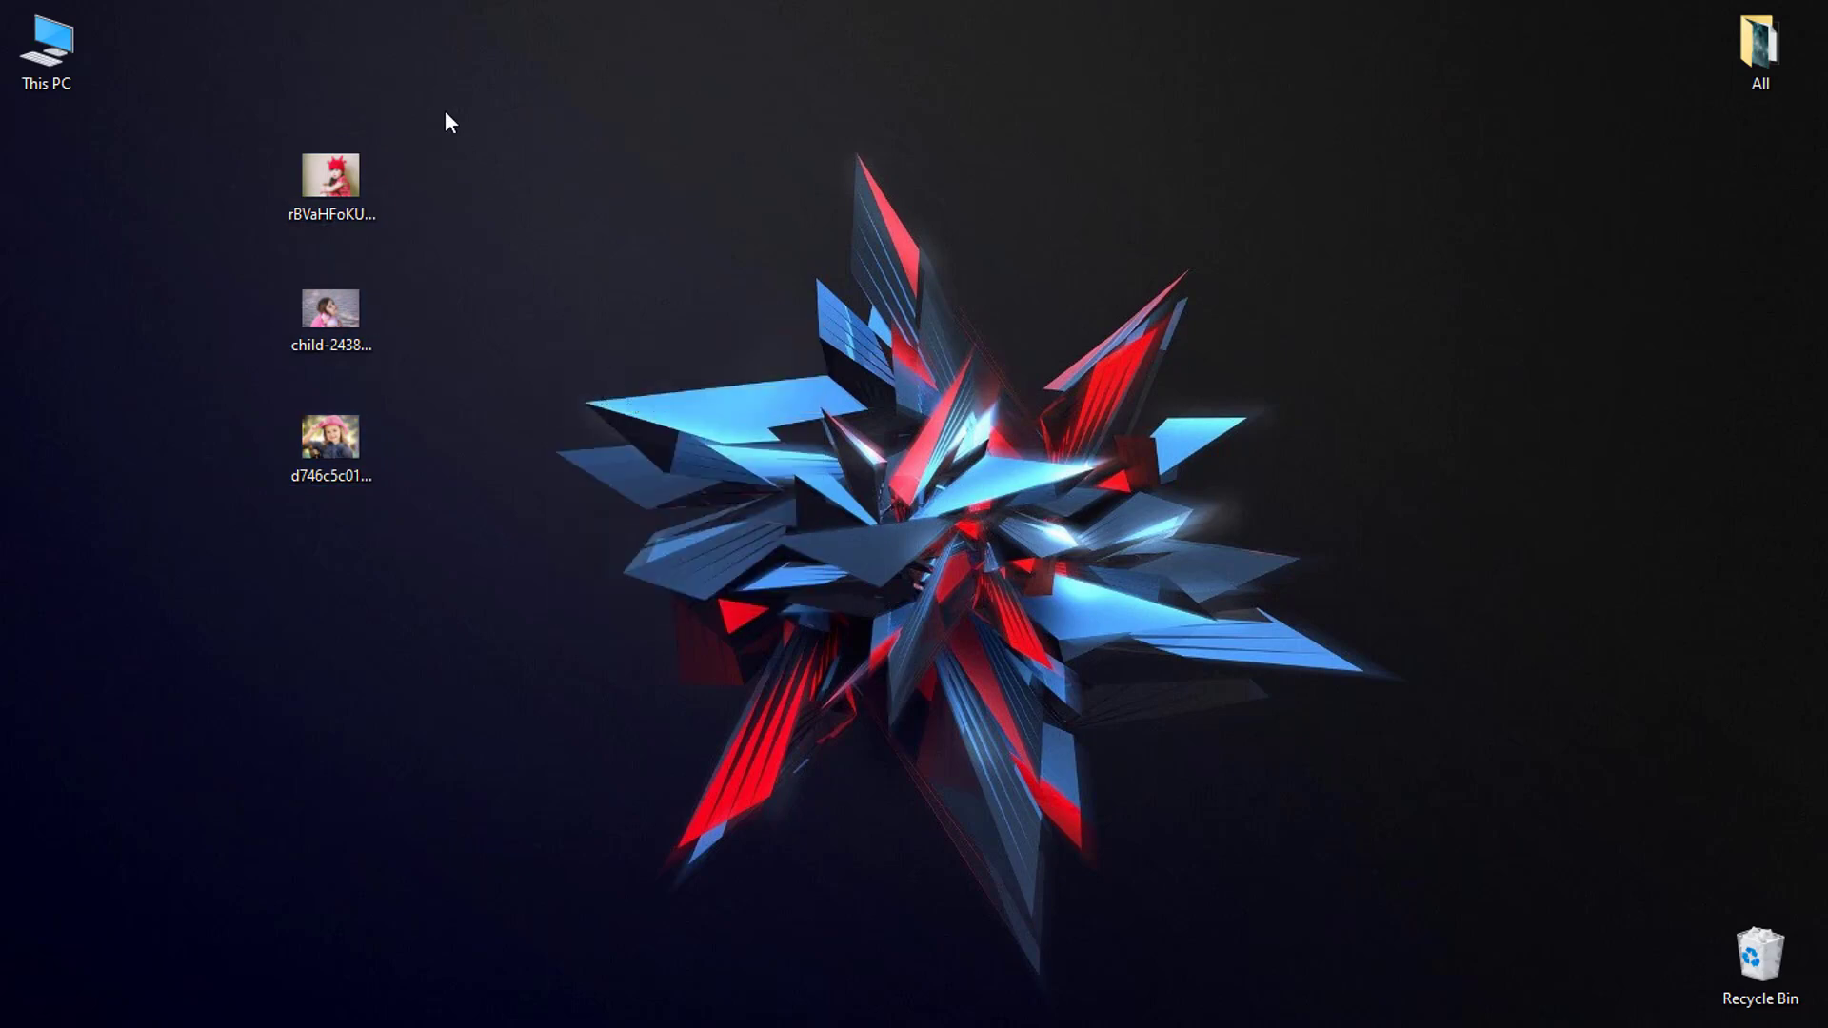
{"action": "left_click_drag", "start_coordinate": [444, 110], "coordinate": [238, 501]}
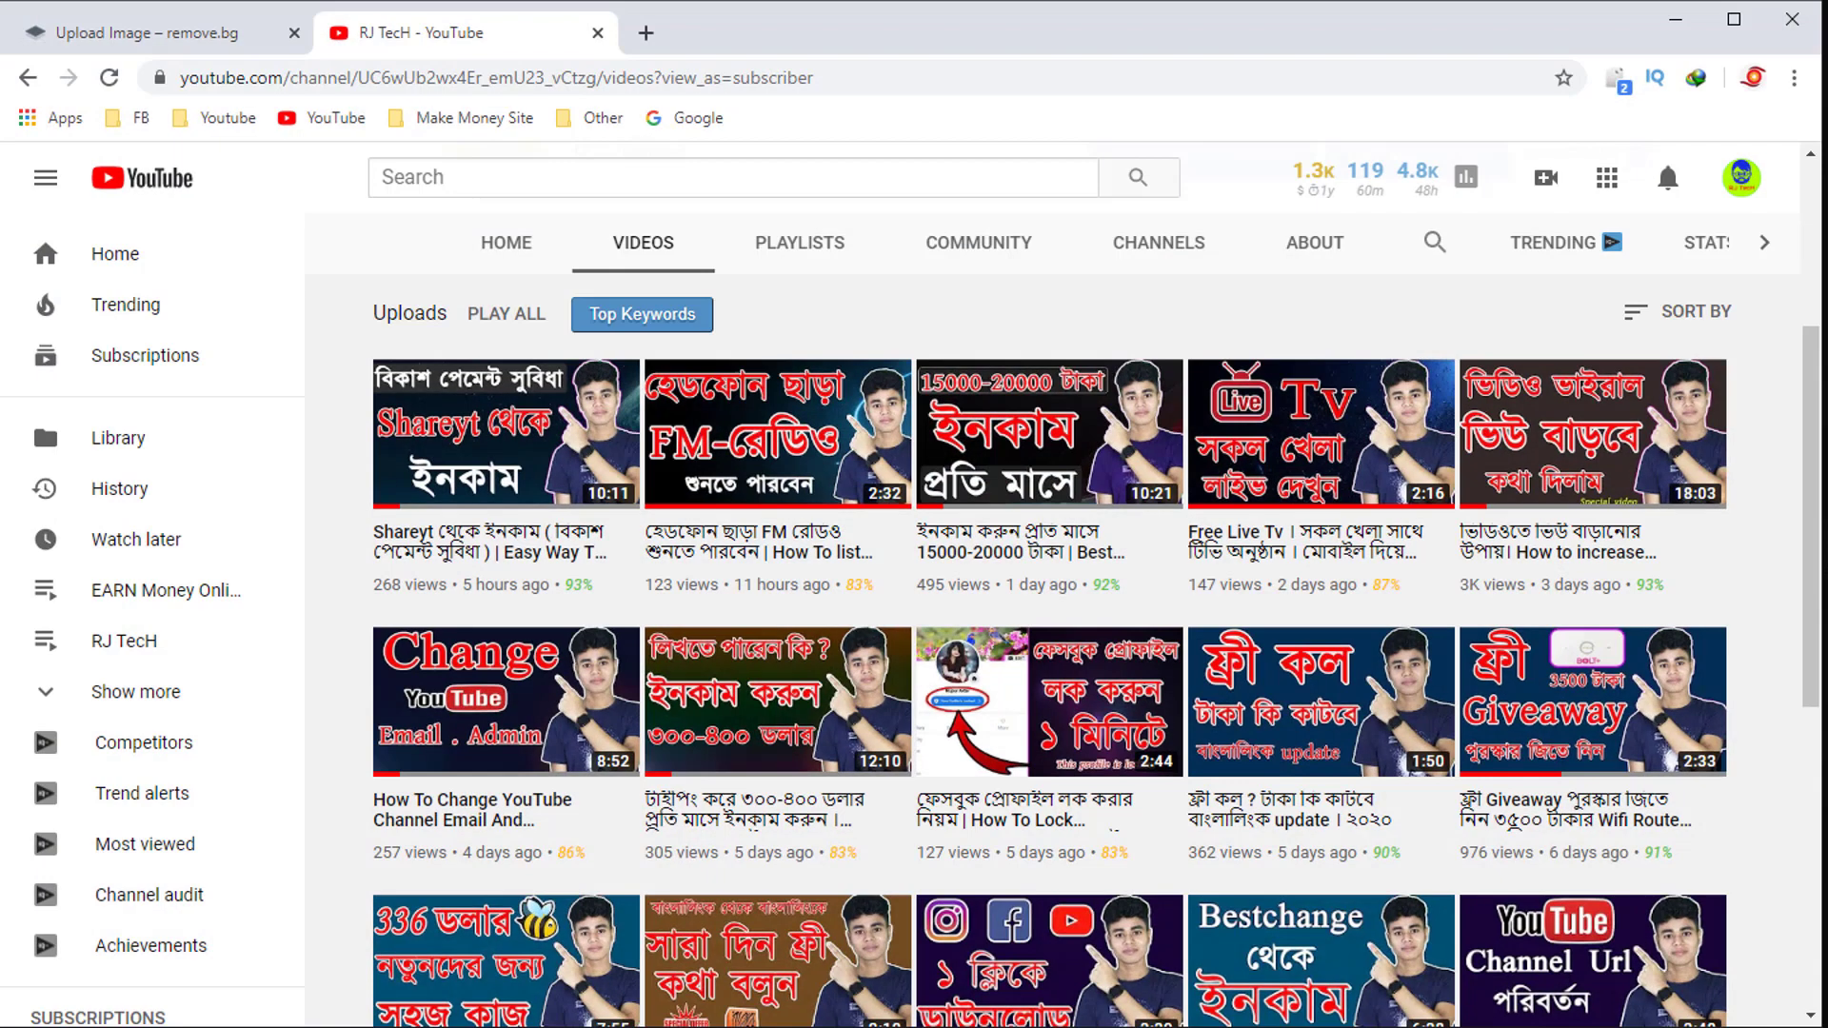
{"action": "mouse_move", "coordinate": [1048, 471]}
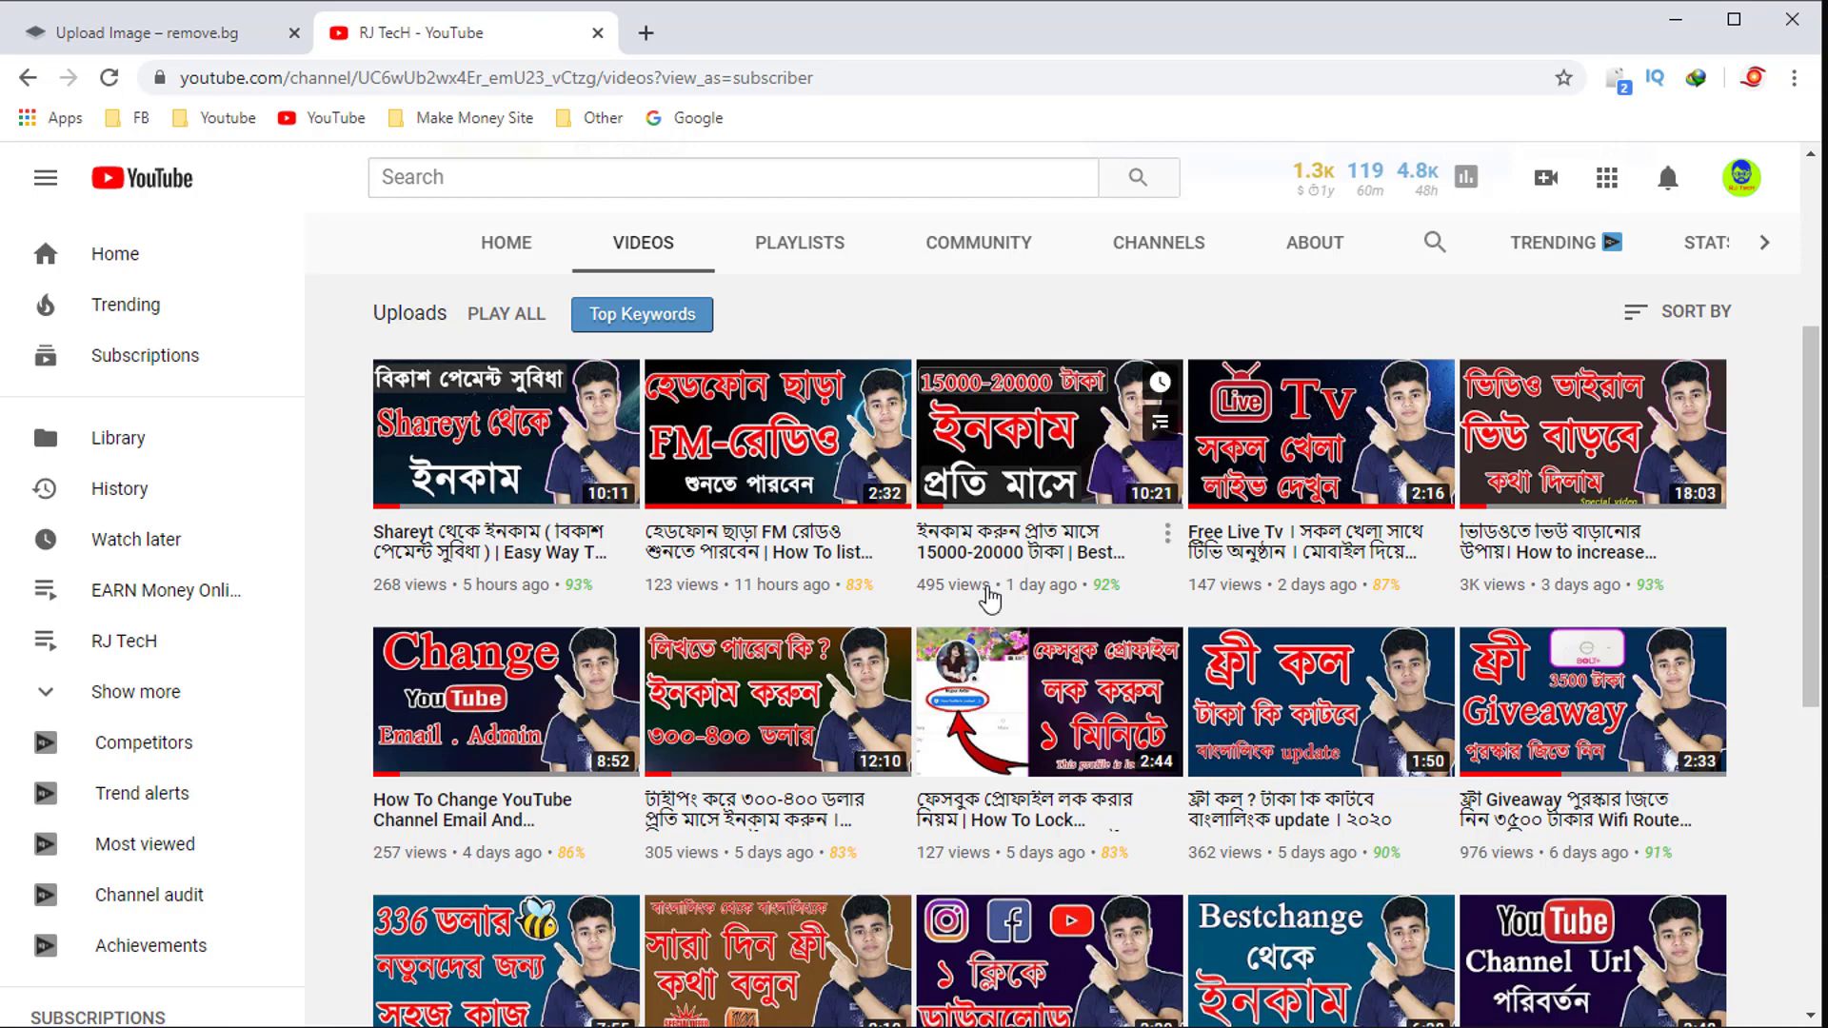
- Scroll through the YouTube channel's uploads and return to the top of the videos page
{"action": "scroll", "coordinate": [789, 548], "scroll_direction": "up", "scroll_amount": 4}
{"action": "scroll", "coordinate": [1045, 608], "scroll_direction": "down", "scroll_amount": 3}
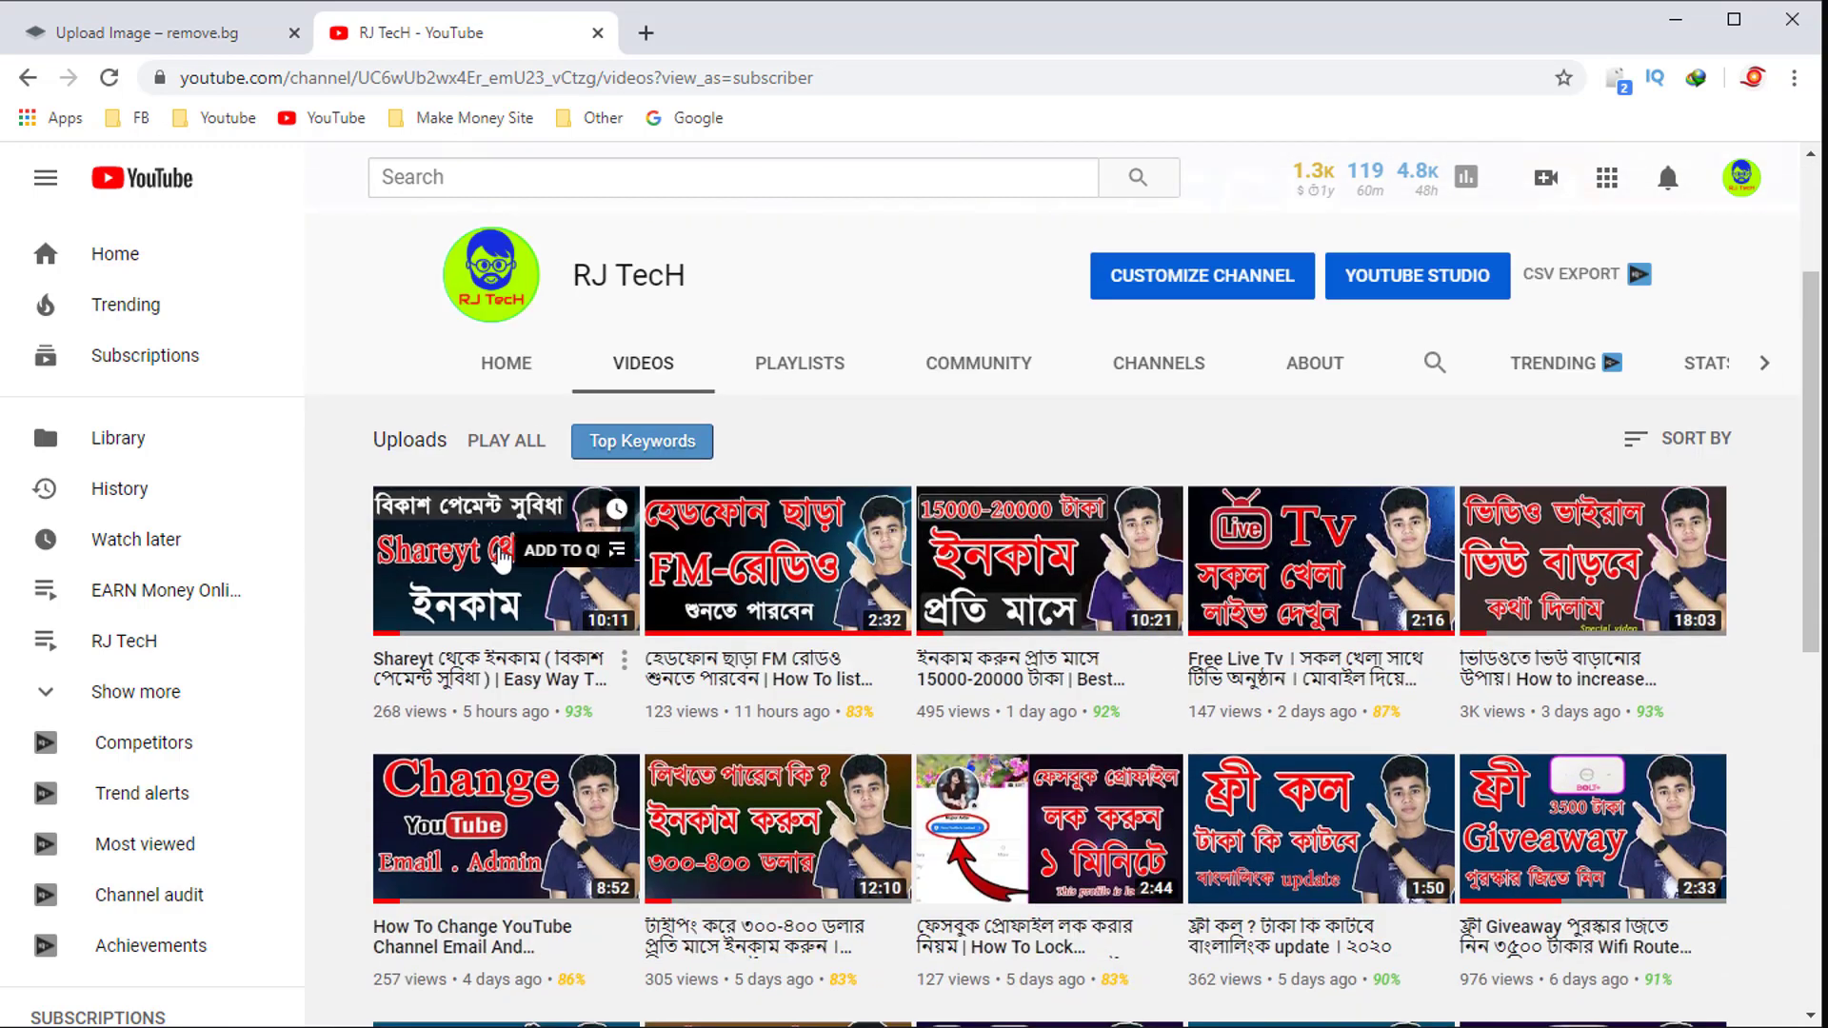
{"action": "scroll", "coordinate": [1283, 705], "scroll_direction": "down", "scroll_amount": 1}
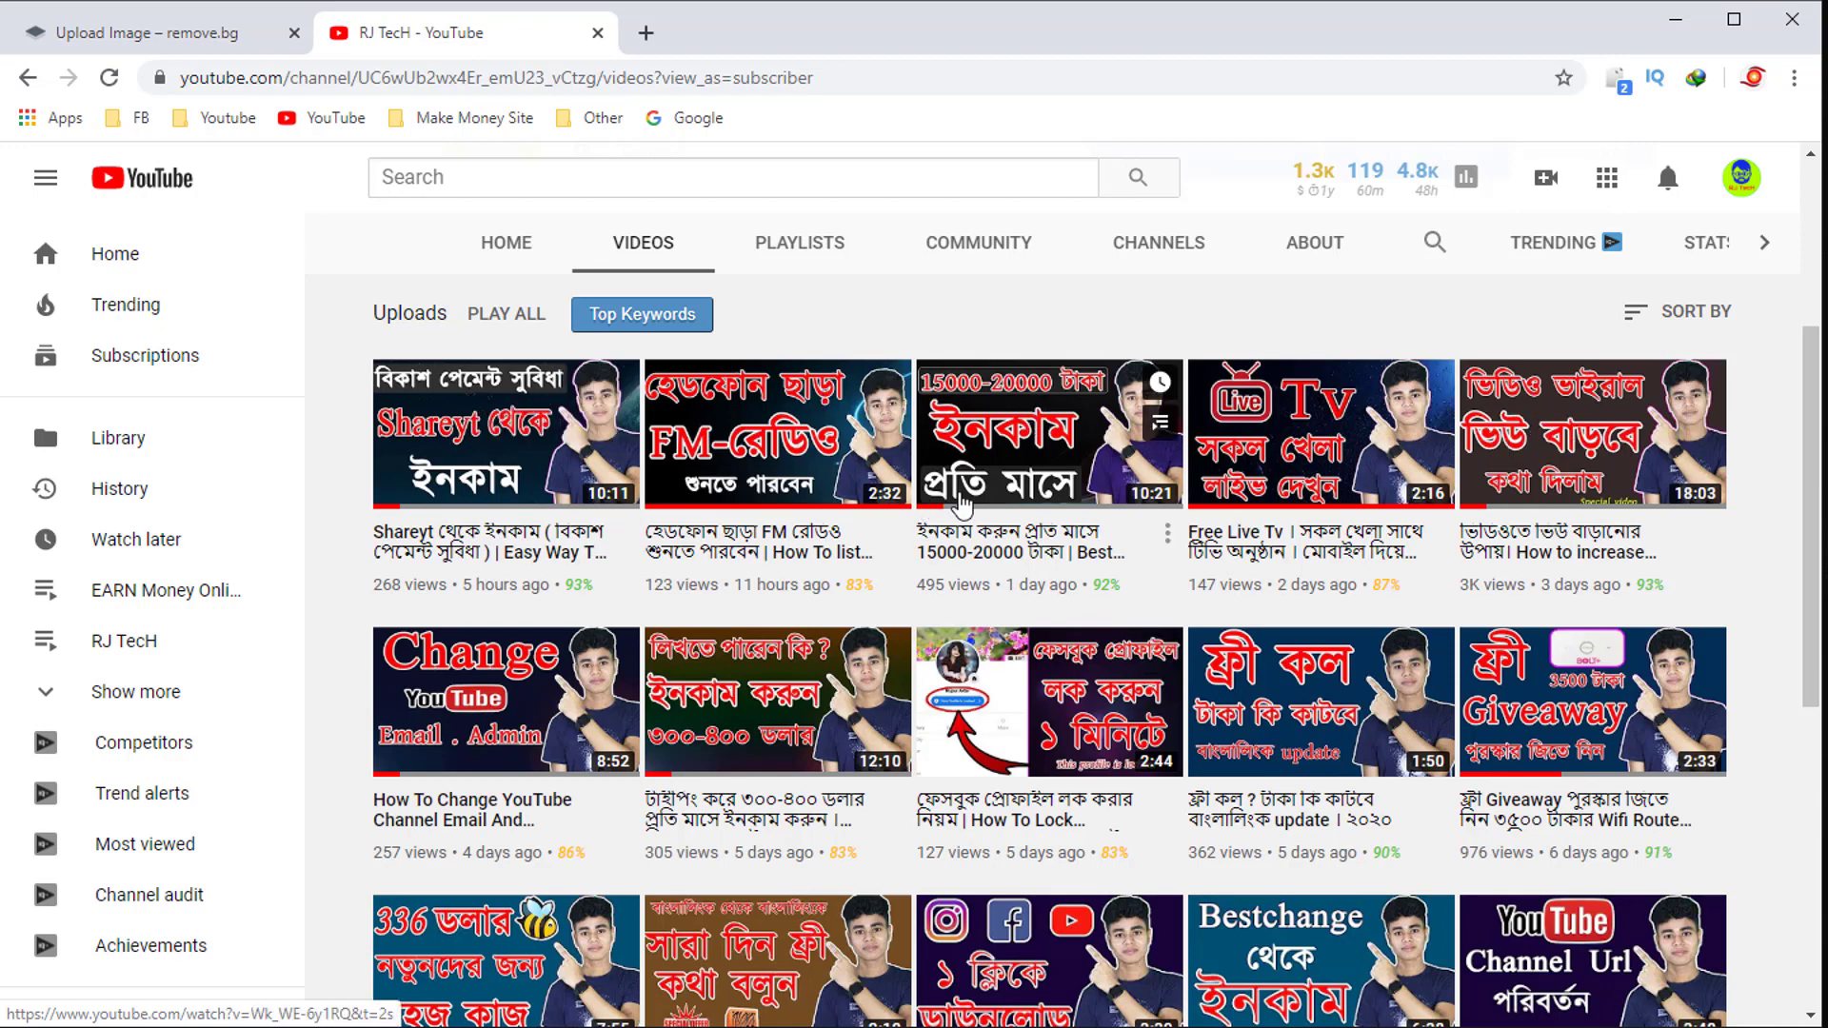
{"action": "scroll", "coordinate": [1238, 514], "scroll_direction": "down", "scroll_amount": 1}
{"action": "scroll", "coordinate": [1048, 519], "scroll_direction": "up", "scroll_amount": 5}
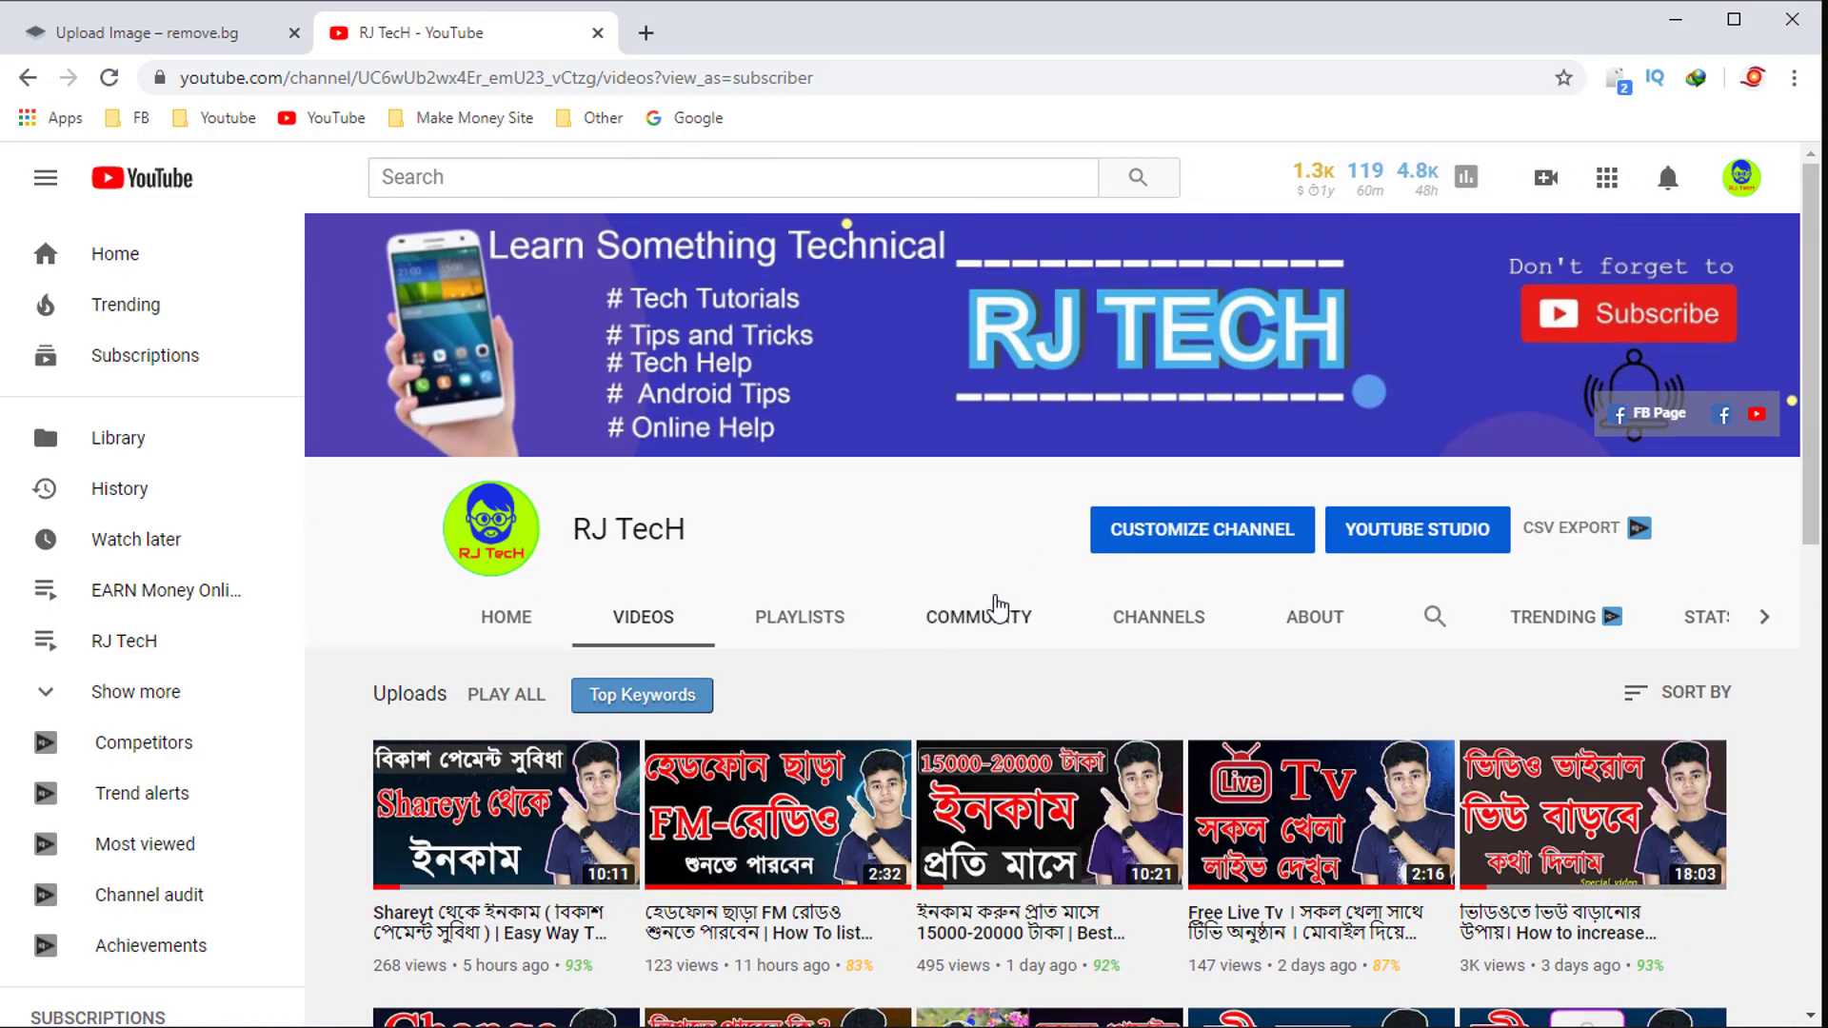
- On the remove.bg tab, upload the Desktop photo of the girl in the red hat
{"action": "left_click", "coordinate": [229, 42]}
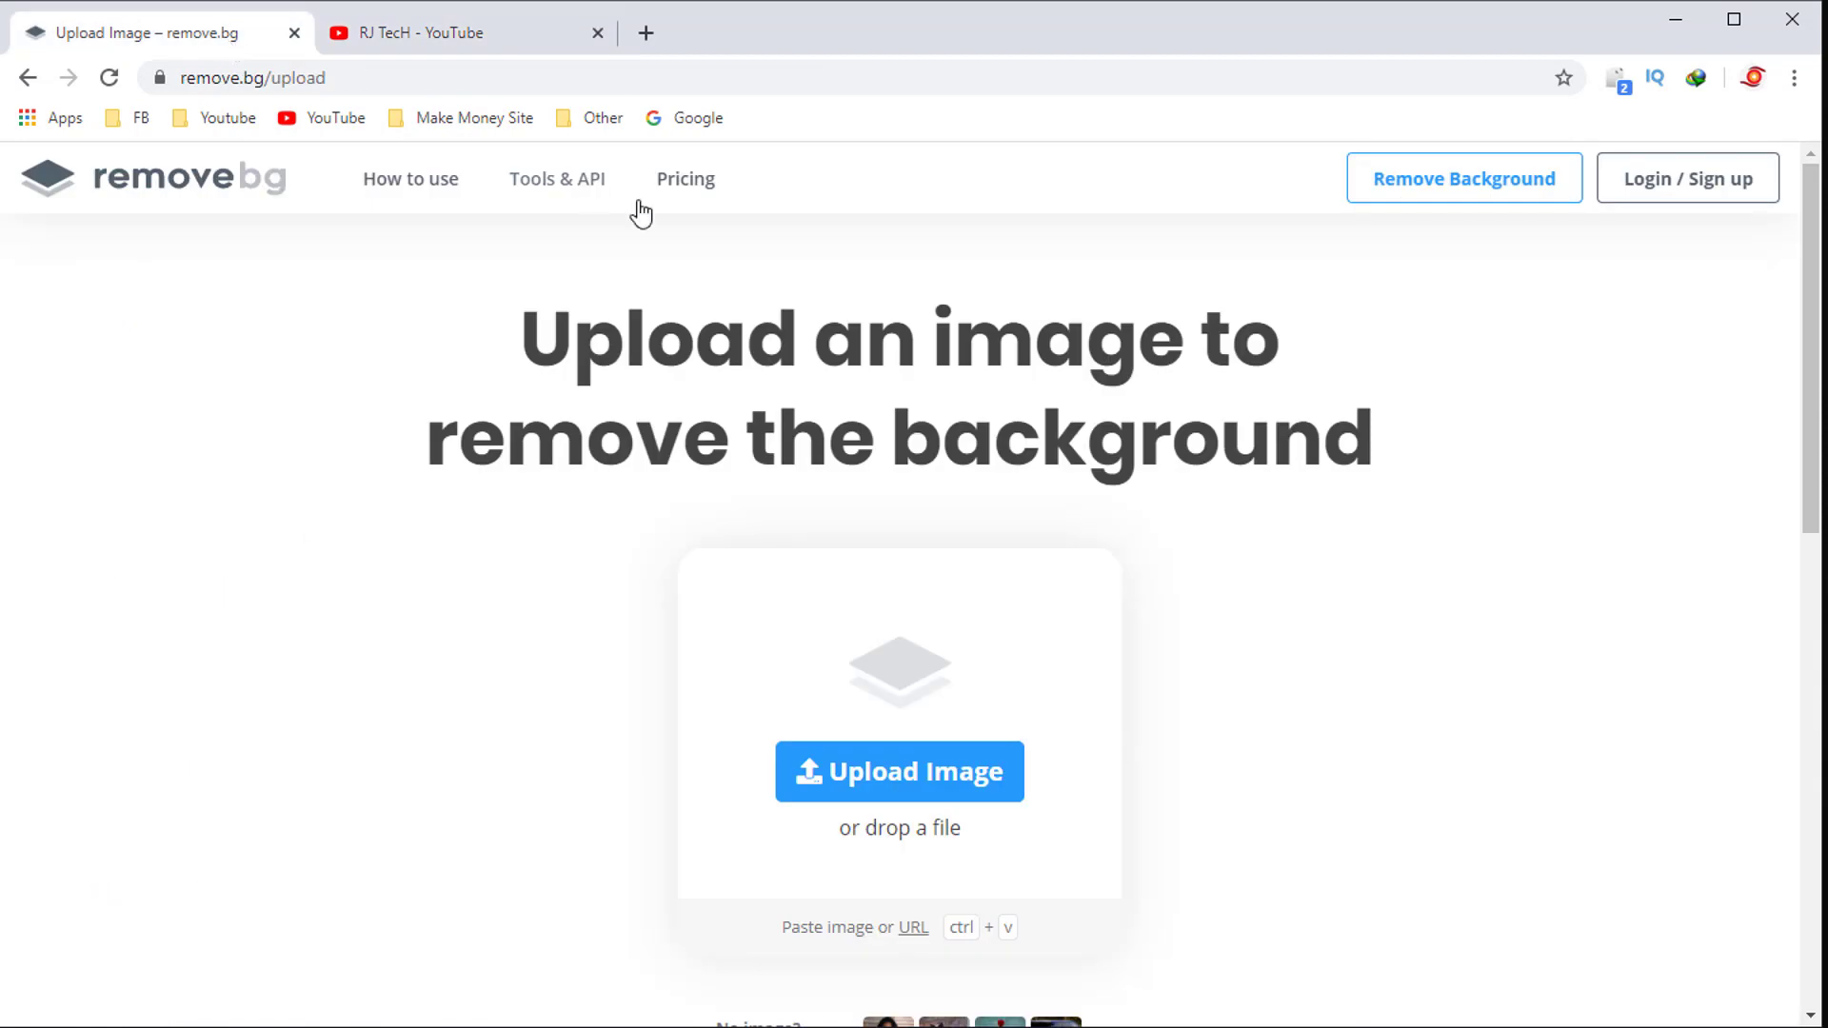
{"action": "scroll", "coordinate": [931, 461], "scroll_direction": "down", "scroll_amount": 4}
{"action": "scroll", "coordinate": [1000, 632], "scroll_direction": "up", "scroll_amount": 4}
{"action": "scroll", "coordinate": [805, 649], "scroll_direction": "down", "scroll_amount": 1}
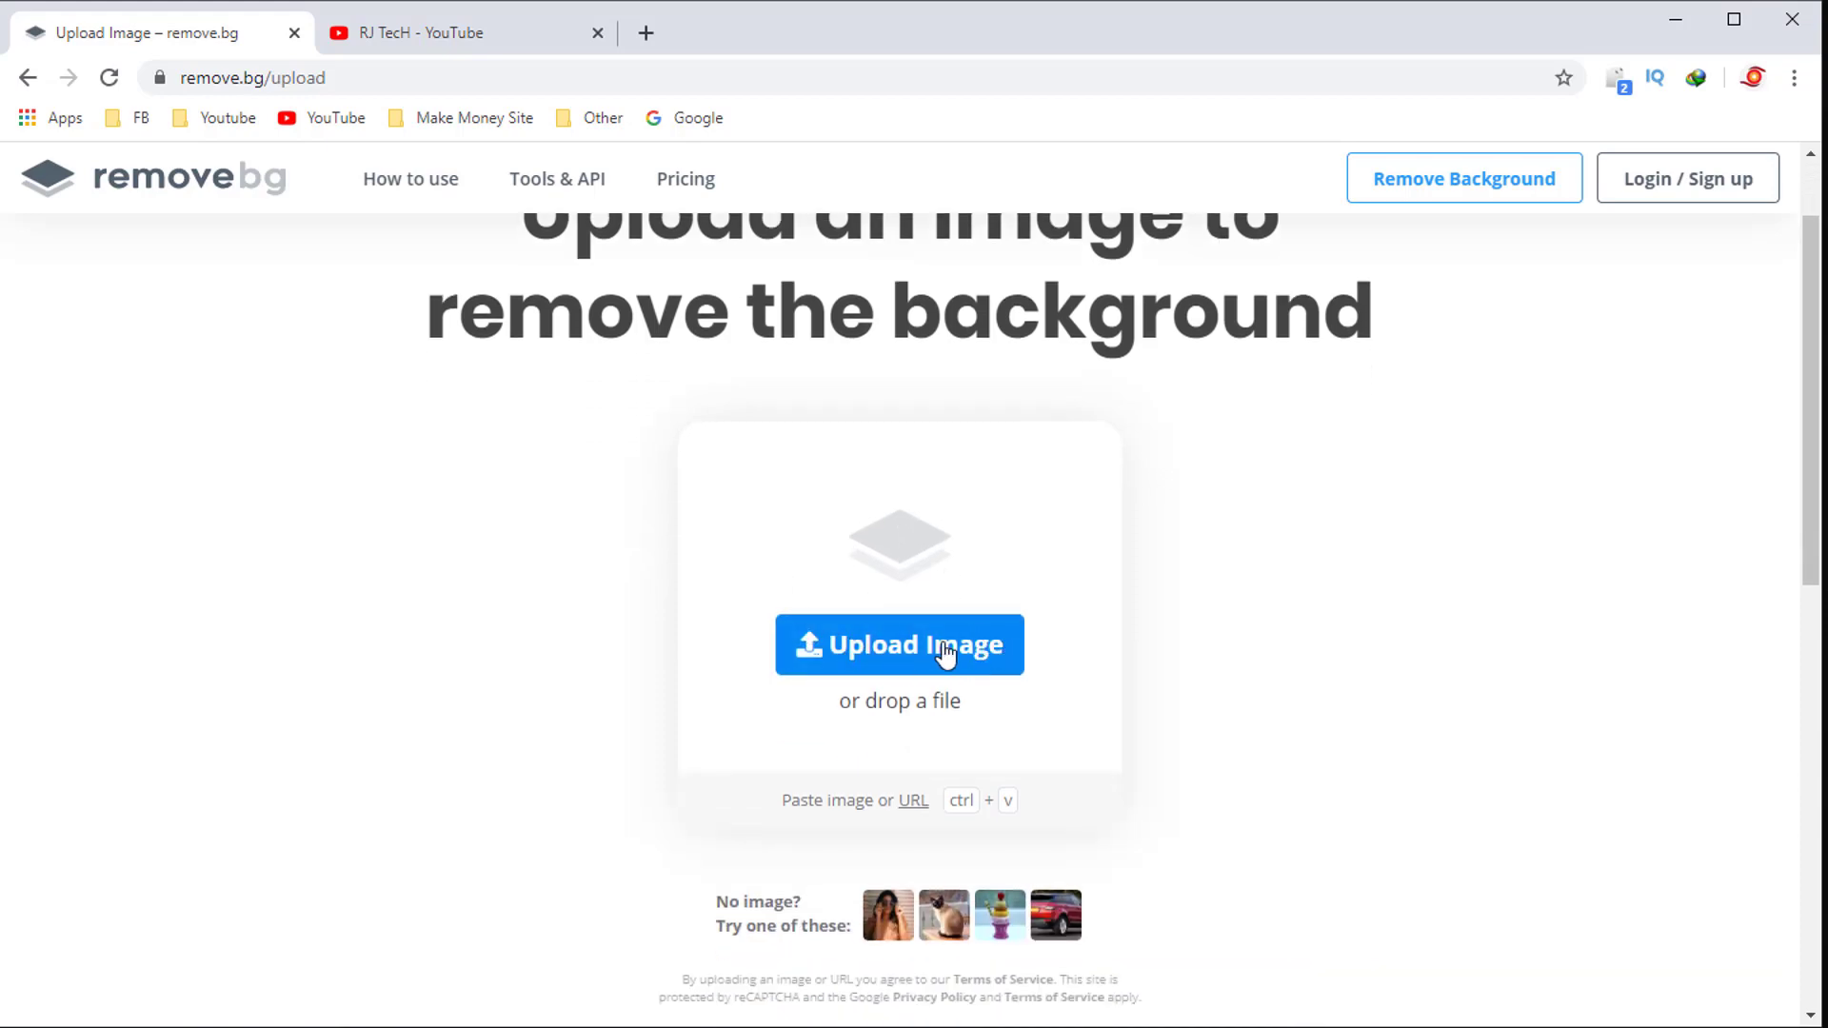
{"action": "left_click", "coordinate": [943, 646]}
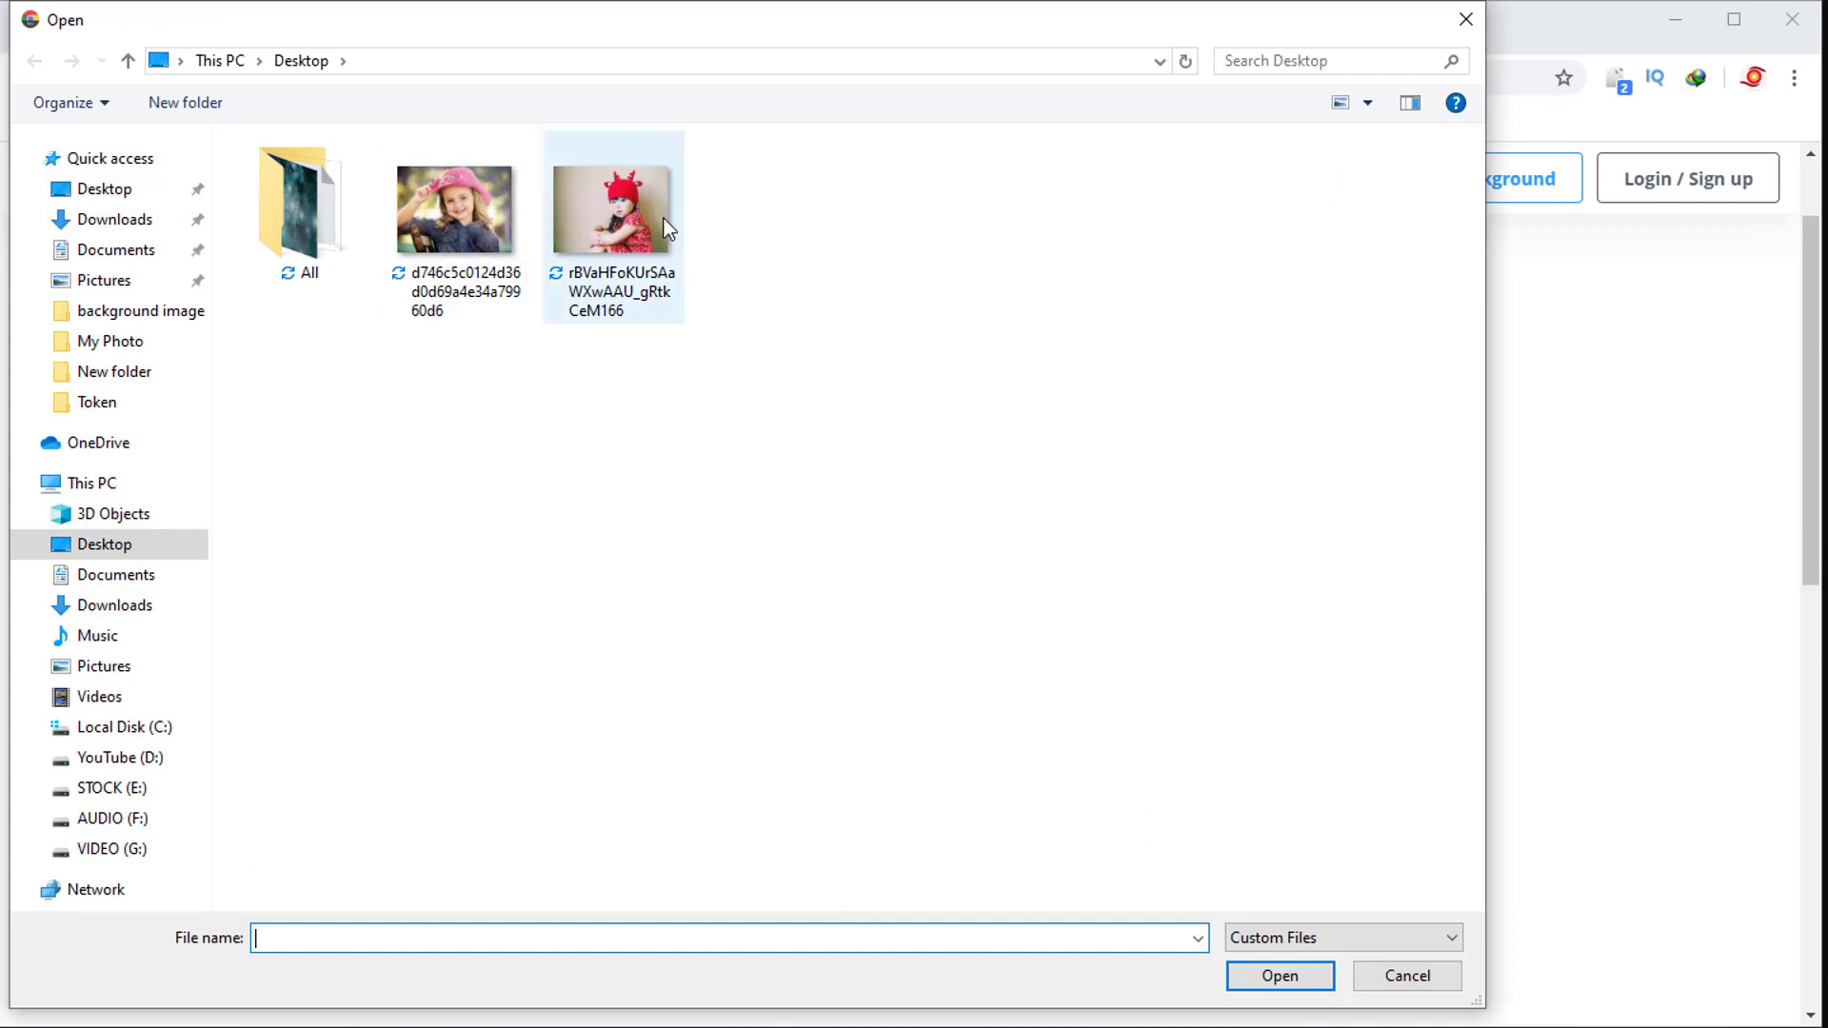
{"action": "left_click", "coordinate": [606, 239]}
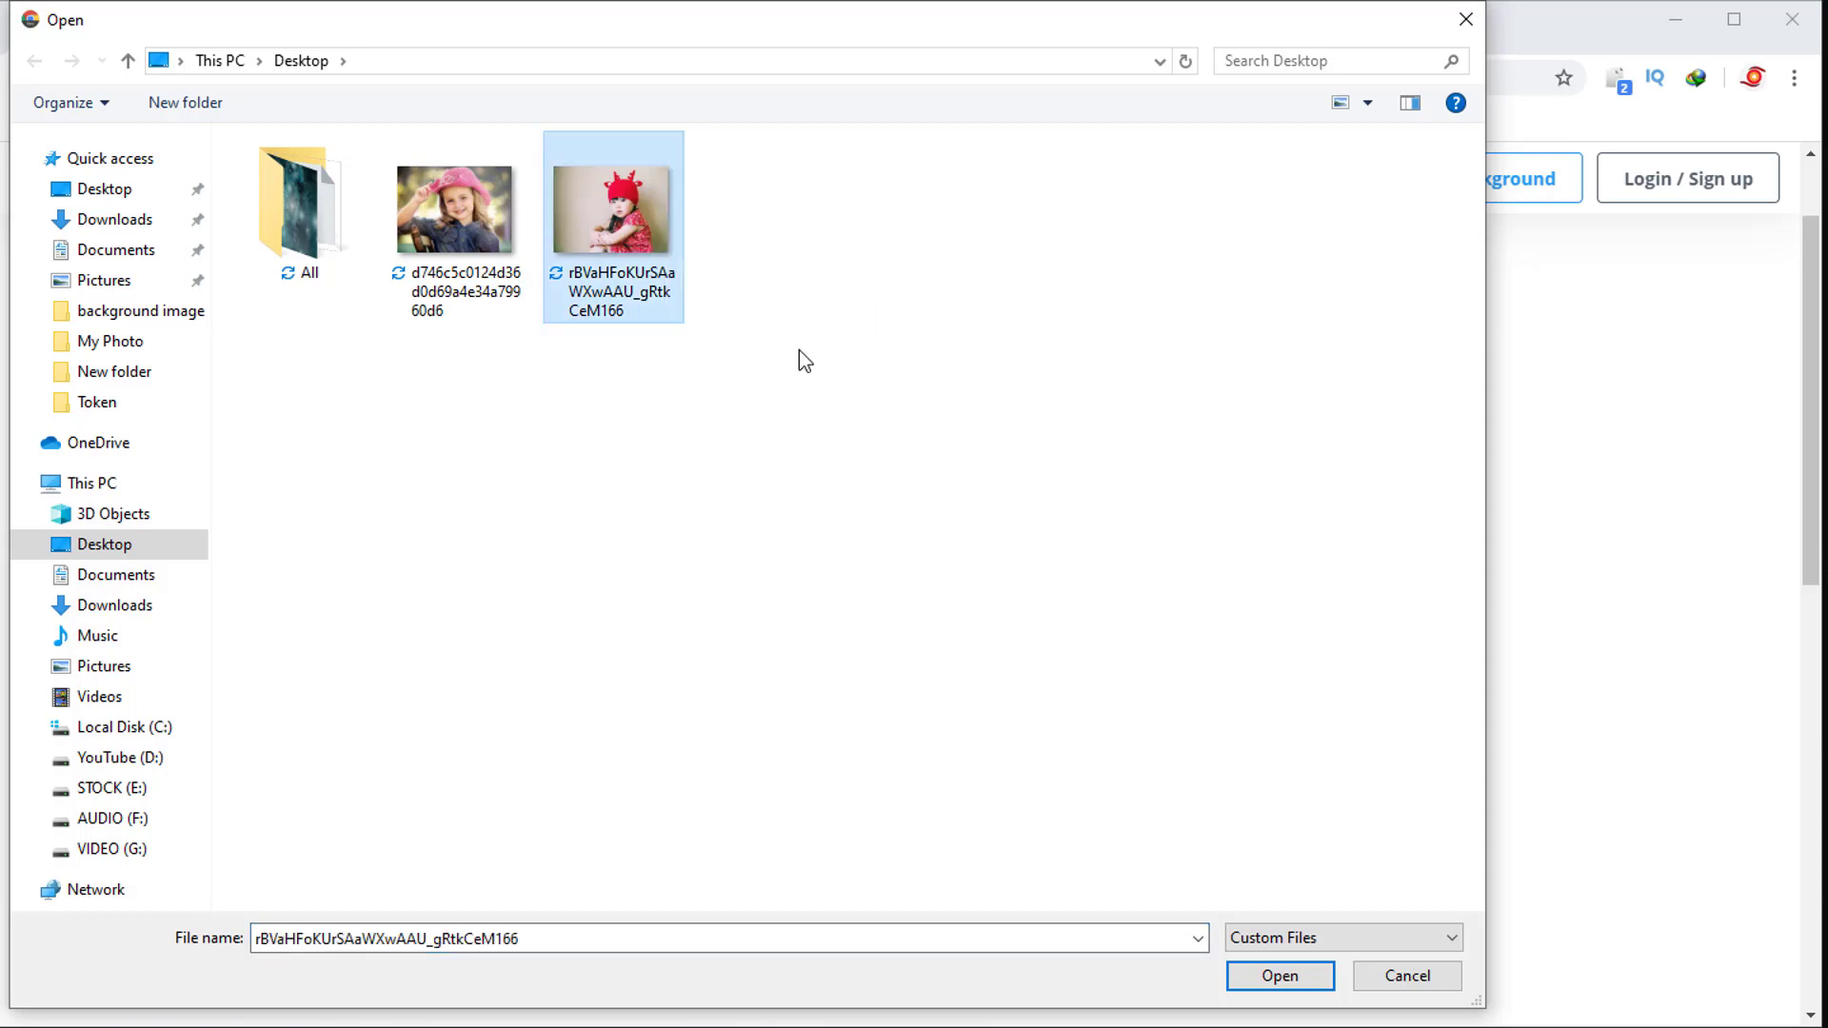
{"action": "left_click", "coordinate": [1280, 976]}
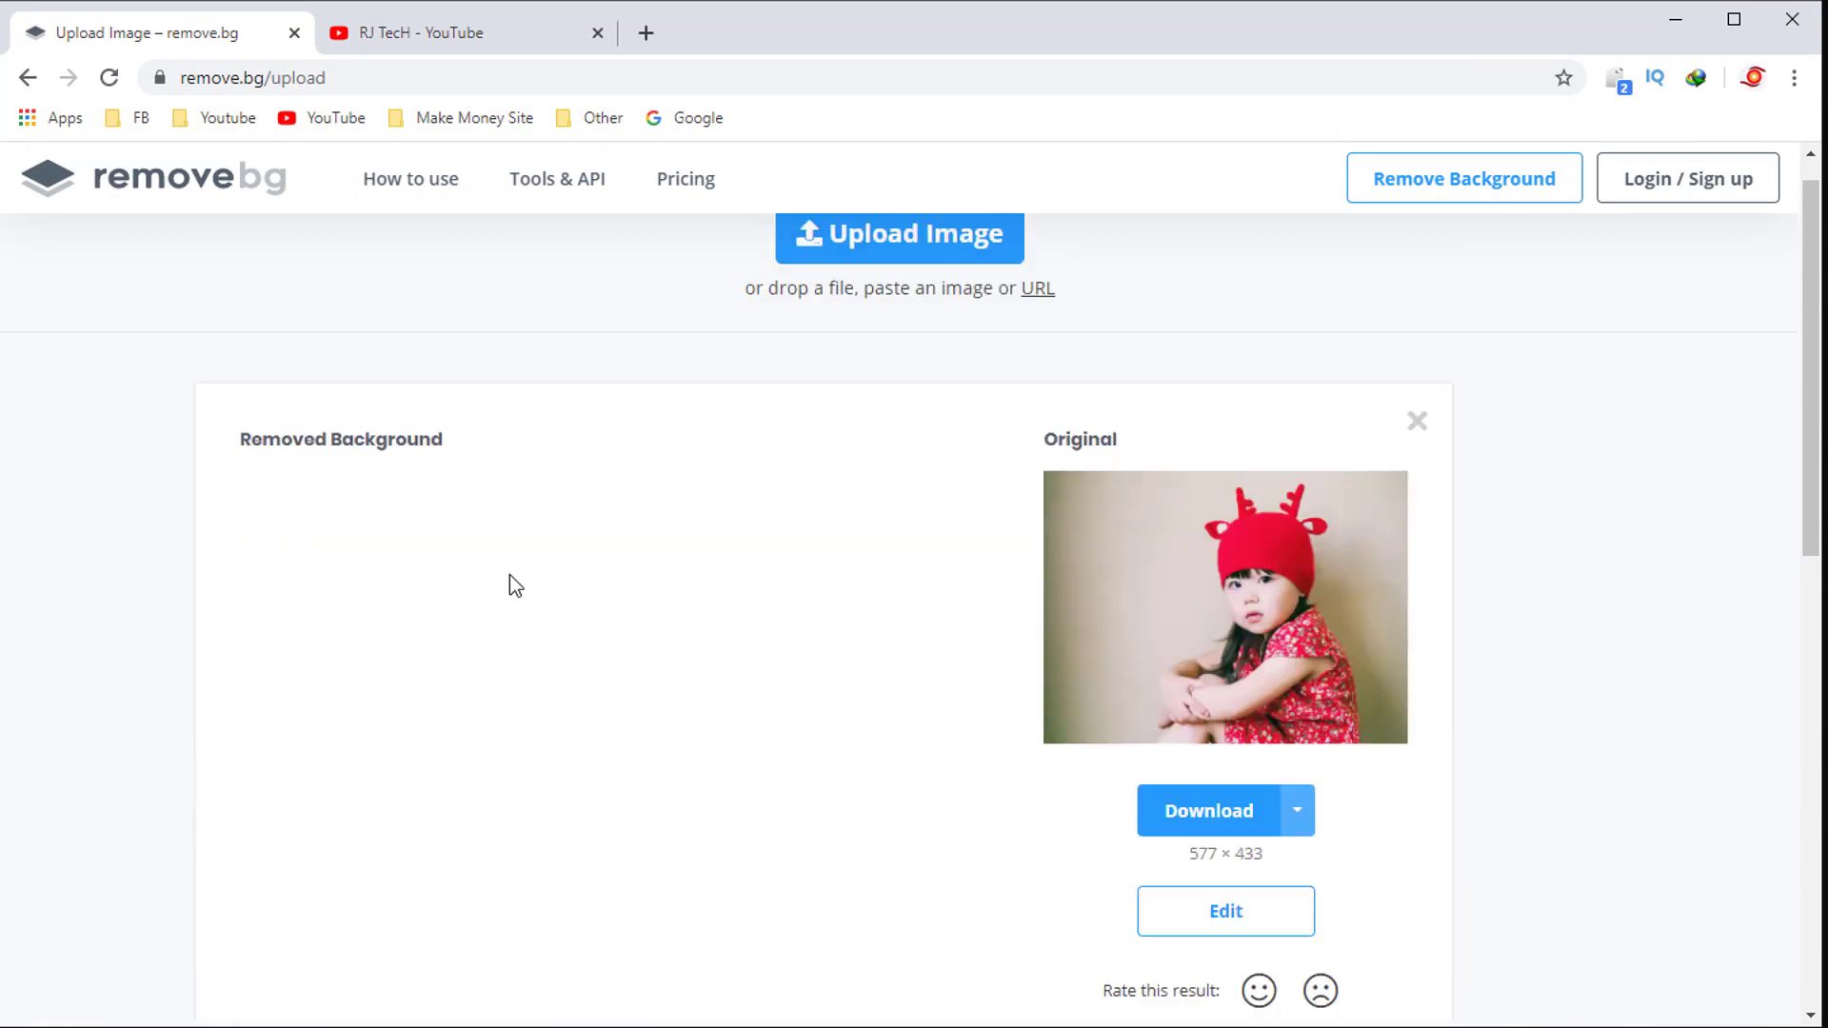
- Download the girl's transparent PNG cut-out and open the downloaded file
{"action": "scroll", "coordinate": [846, 568], "scroll_direction": "down", "scroll_amount": 3}
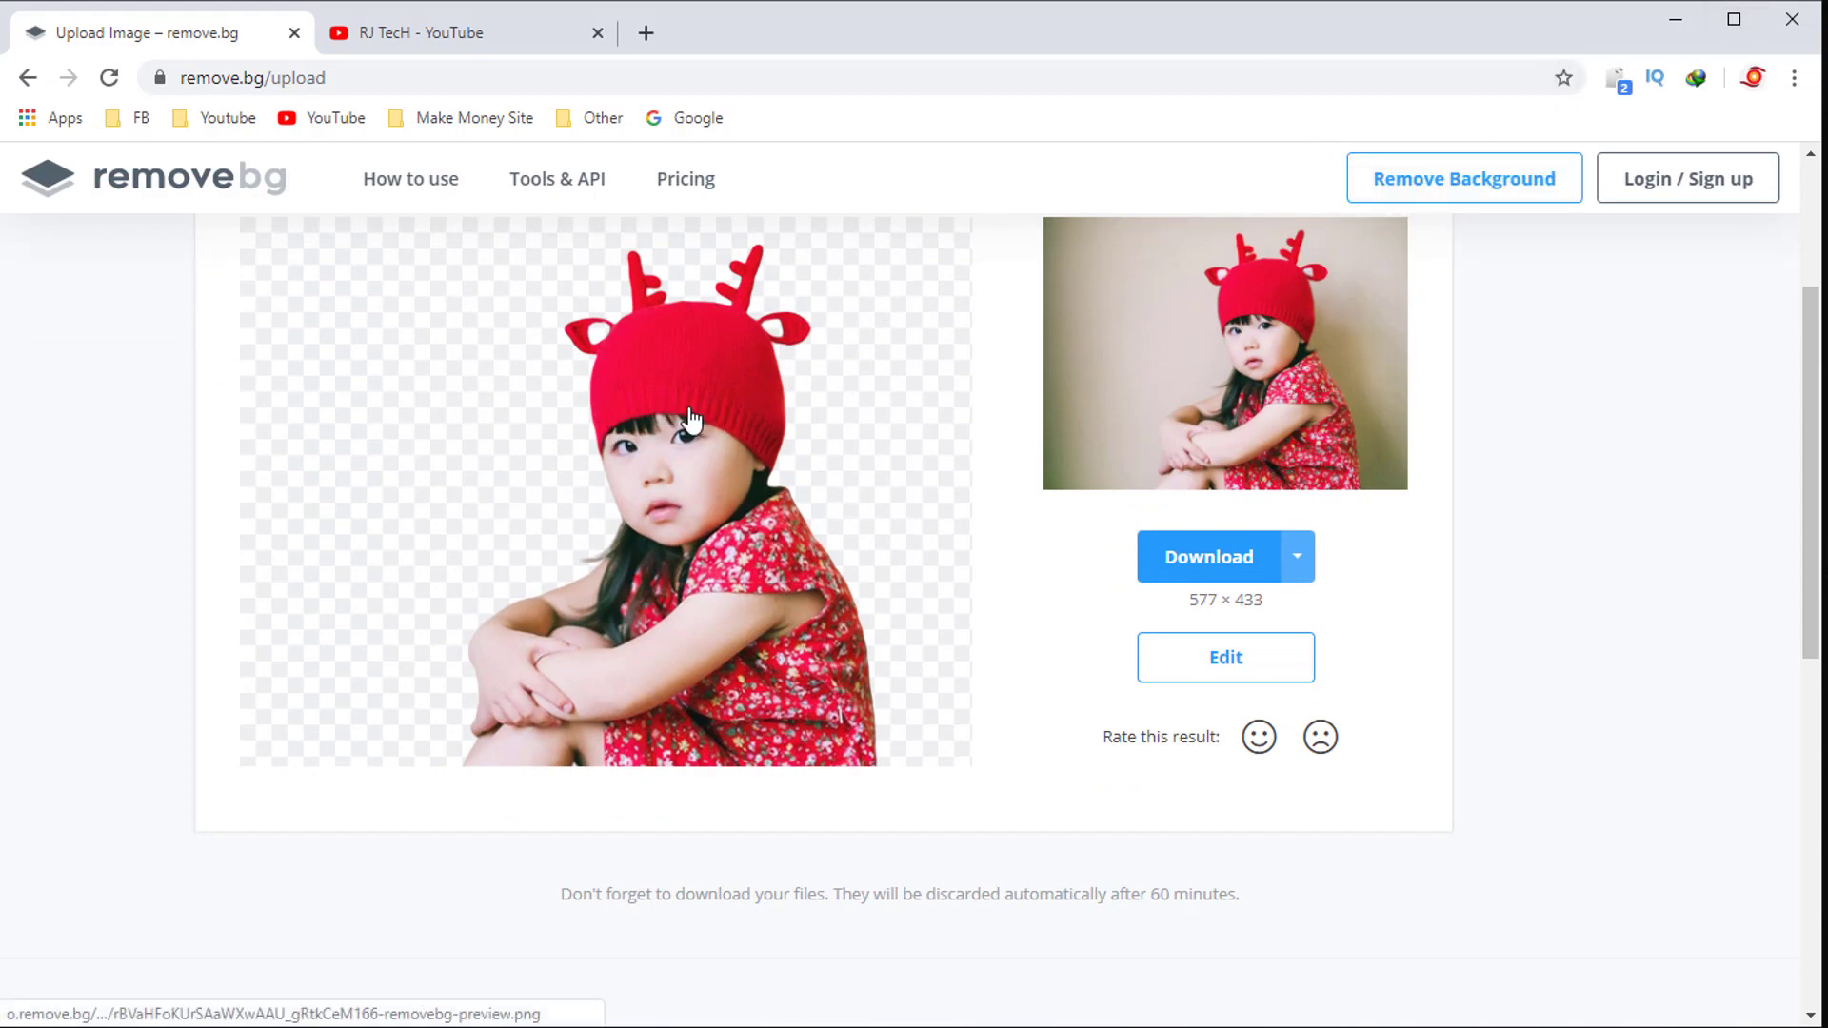
{"action": "left_click", "coordinate": [1263, 570]}
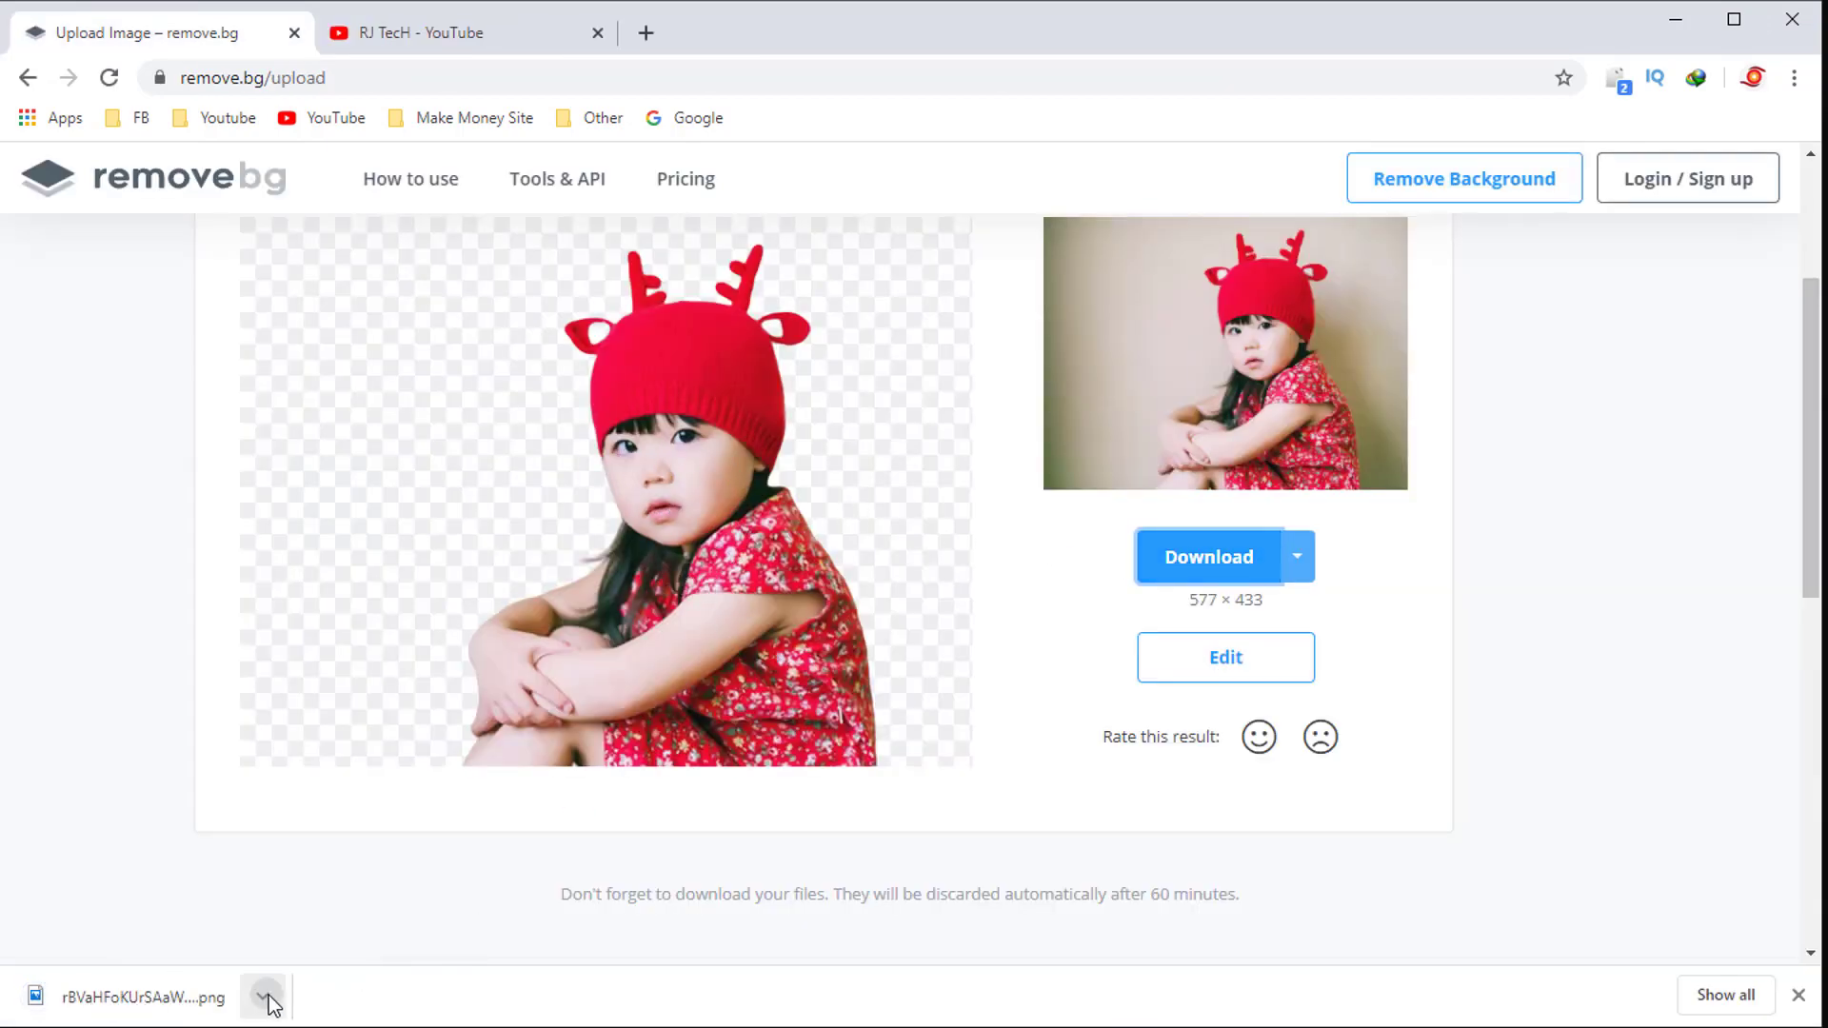
{"action": "left_click", "coordinate": [269, 1003]}
{"action": "left_click", "coordinate": [350, 831]}
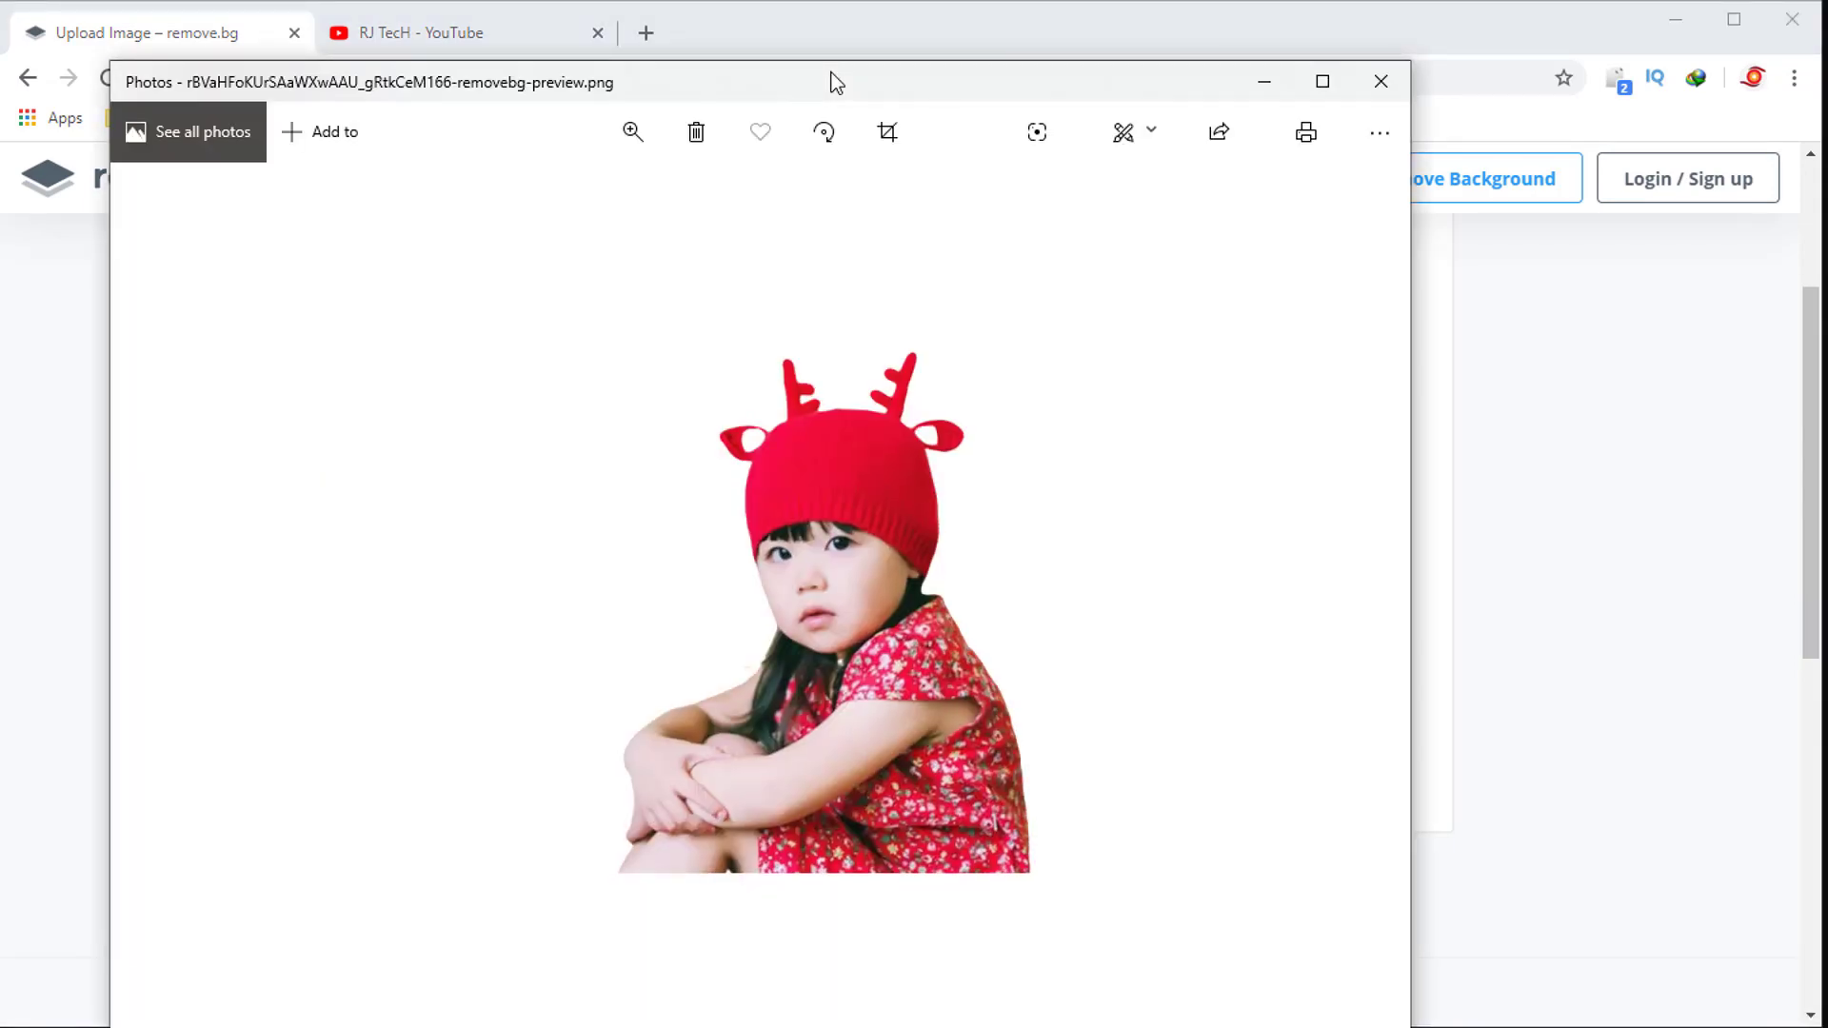
- Move the Photos viewer up to review the girl cut-out, then close it
{"action": "left_click_drag", "start_coordinate": [837, 76], "coordinate": [865, 45]}
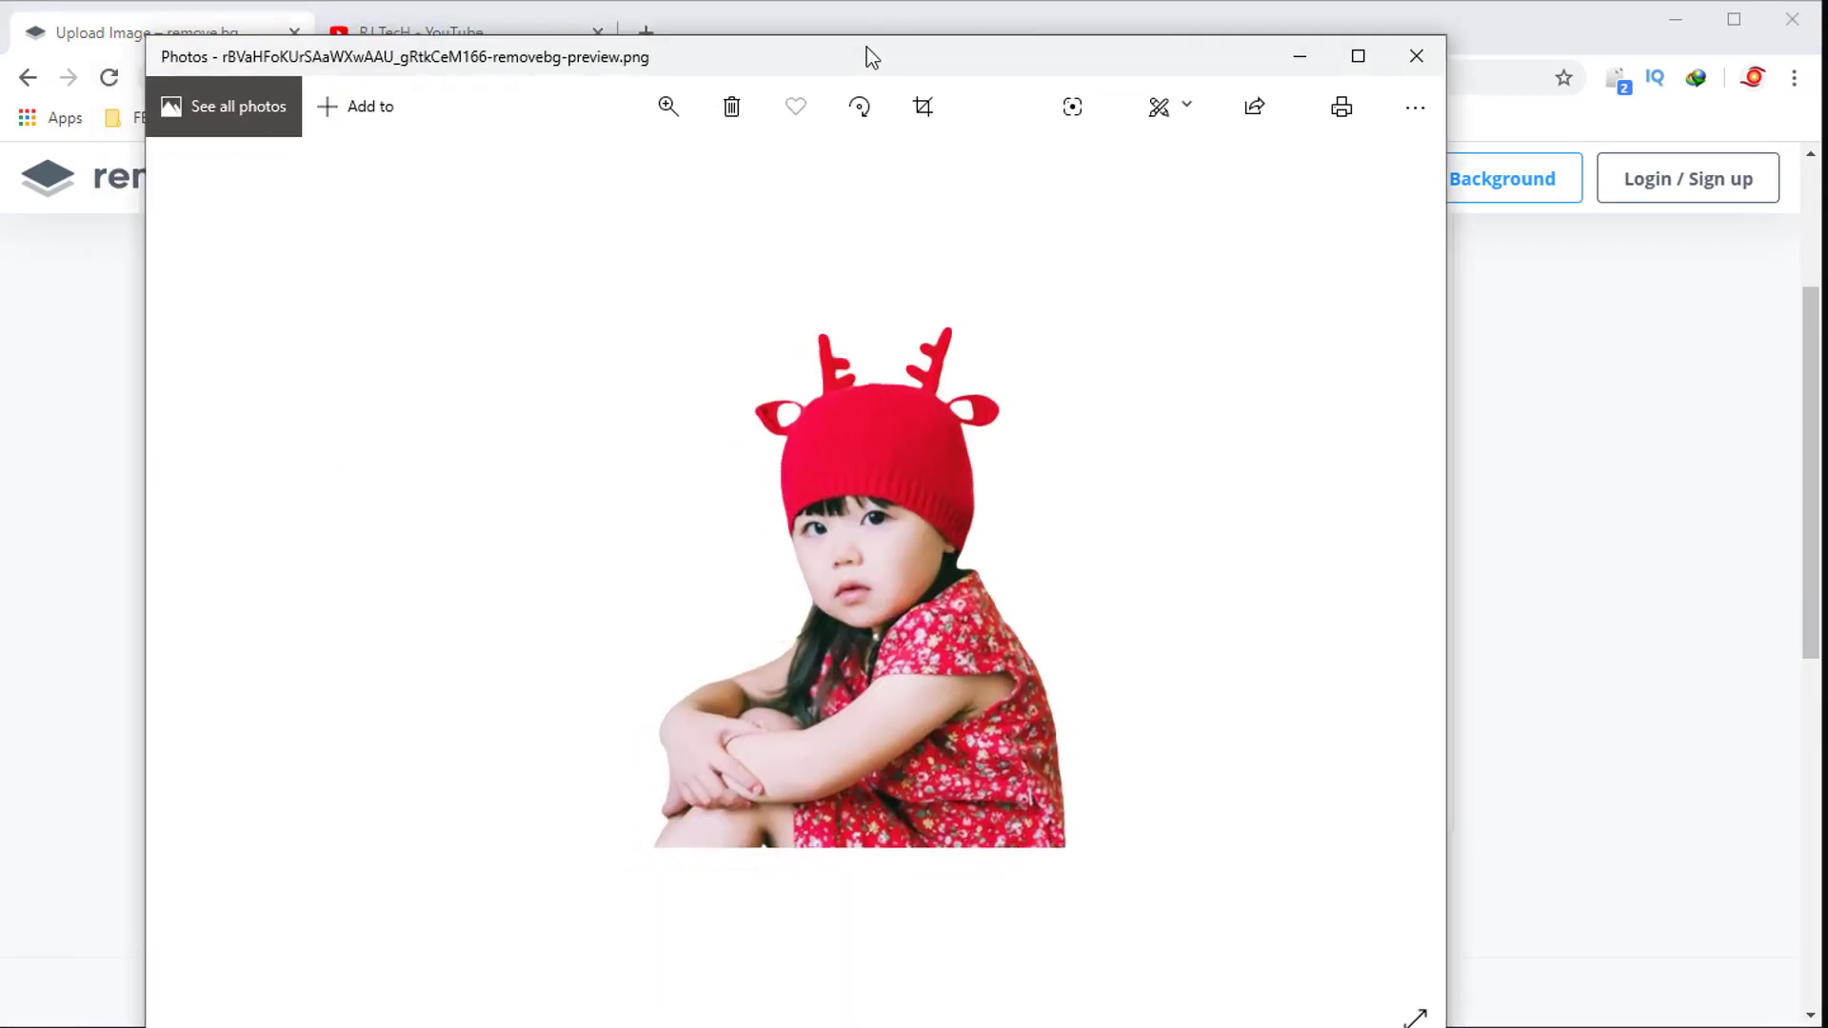
{"action": "left_click", "coordinate": [1409, 57]}
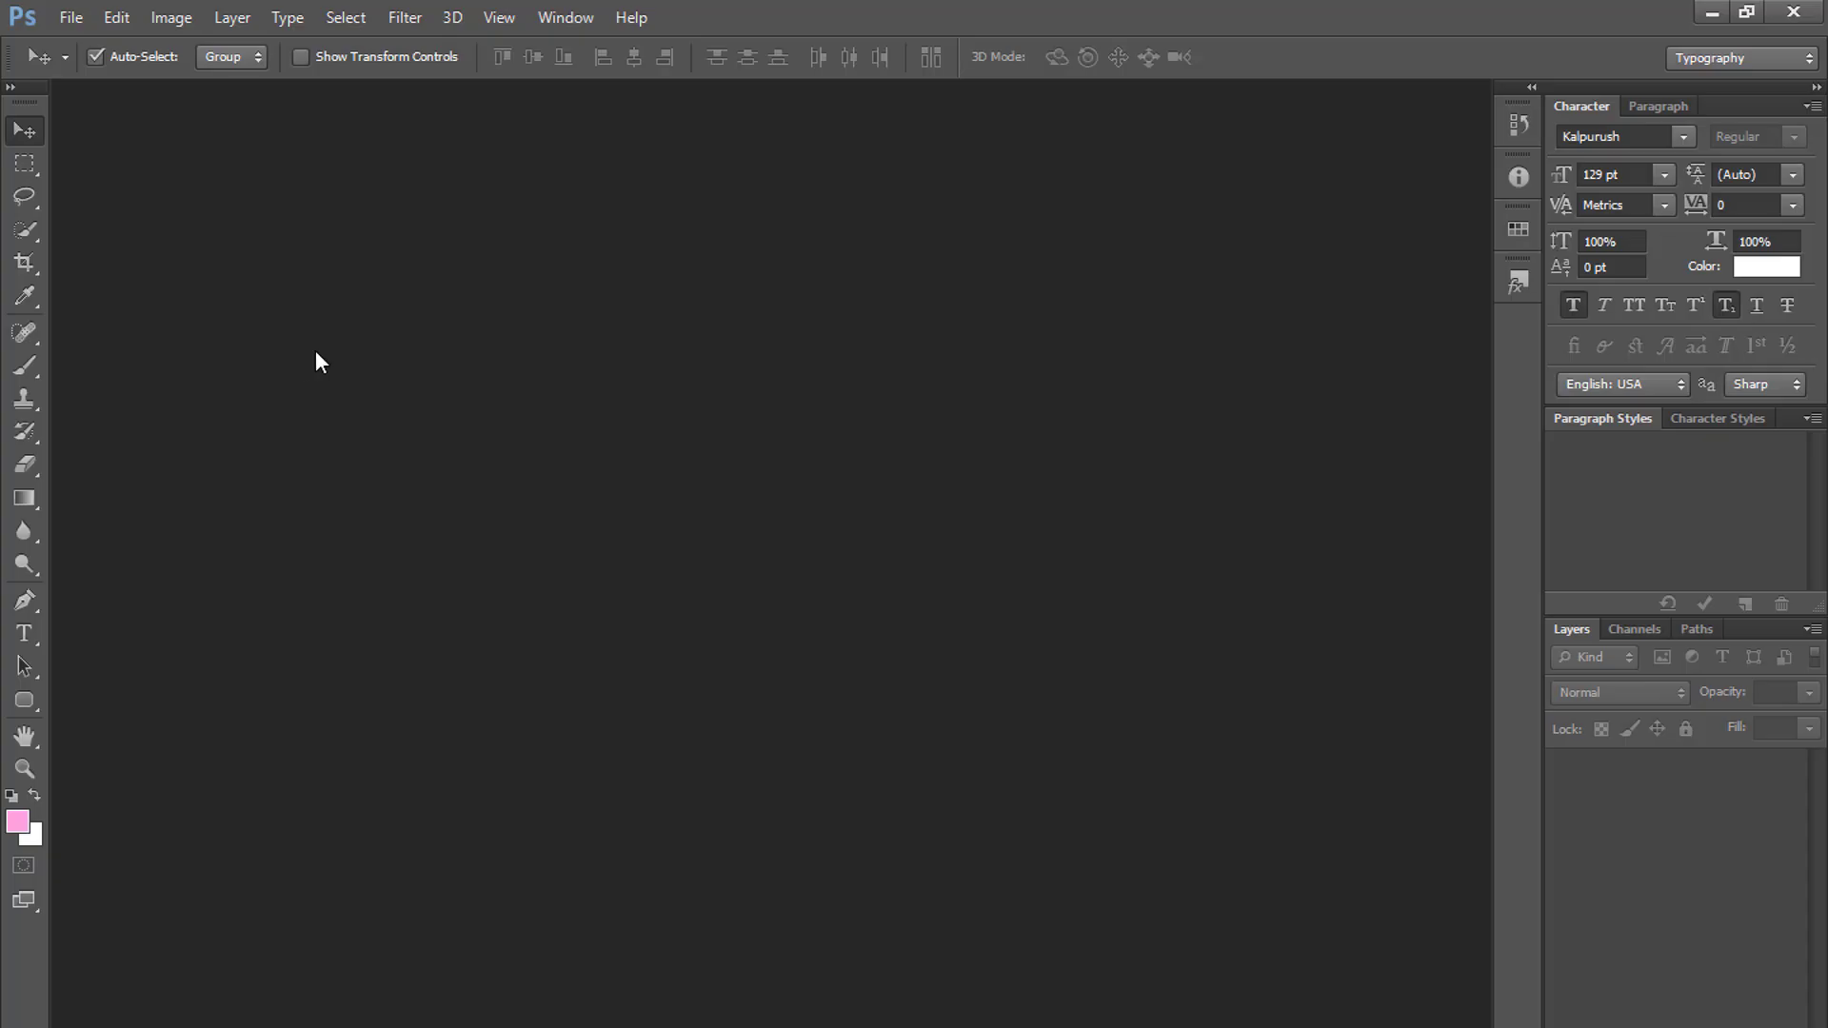
- Open the removebg PNG of the girl from Downloads via File > Open
{"action": "left_click", "coordinate": [88, 23]}
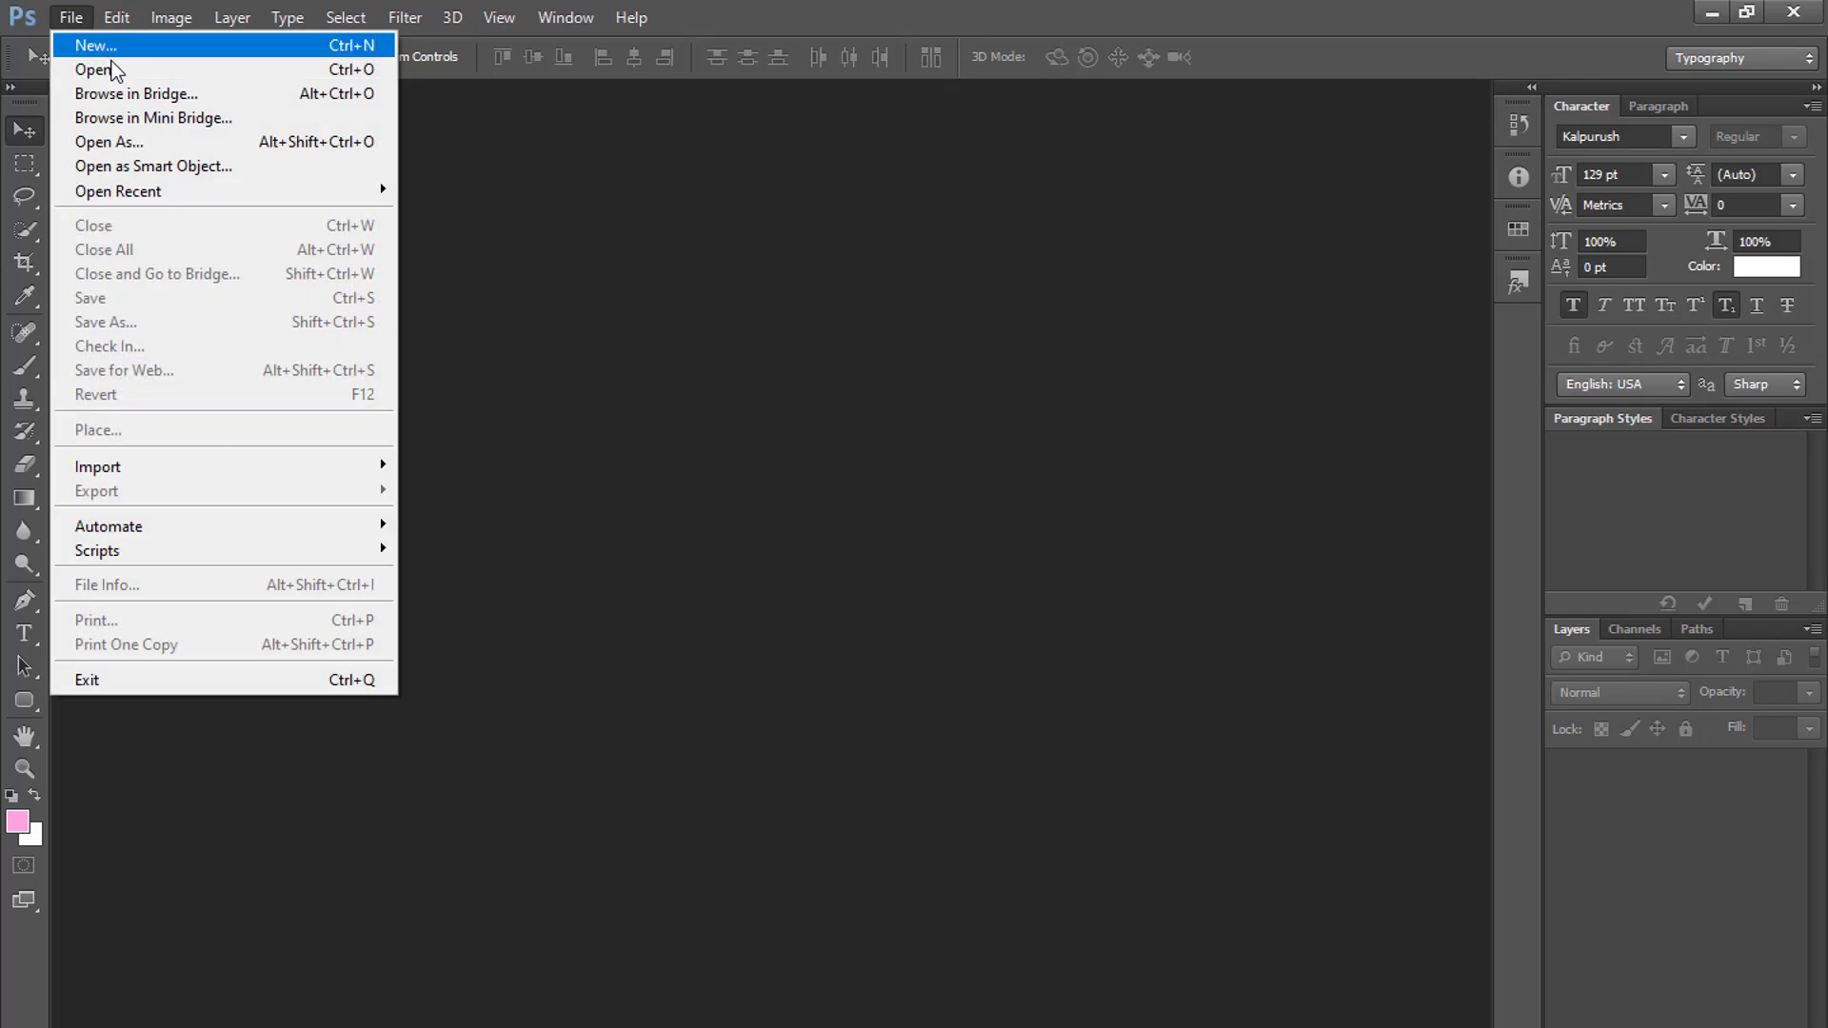
{"action": "left_click", "coordinate": [113, 64]}
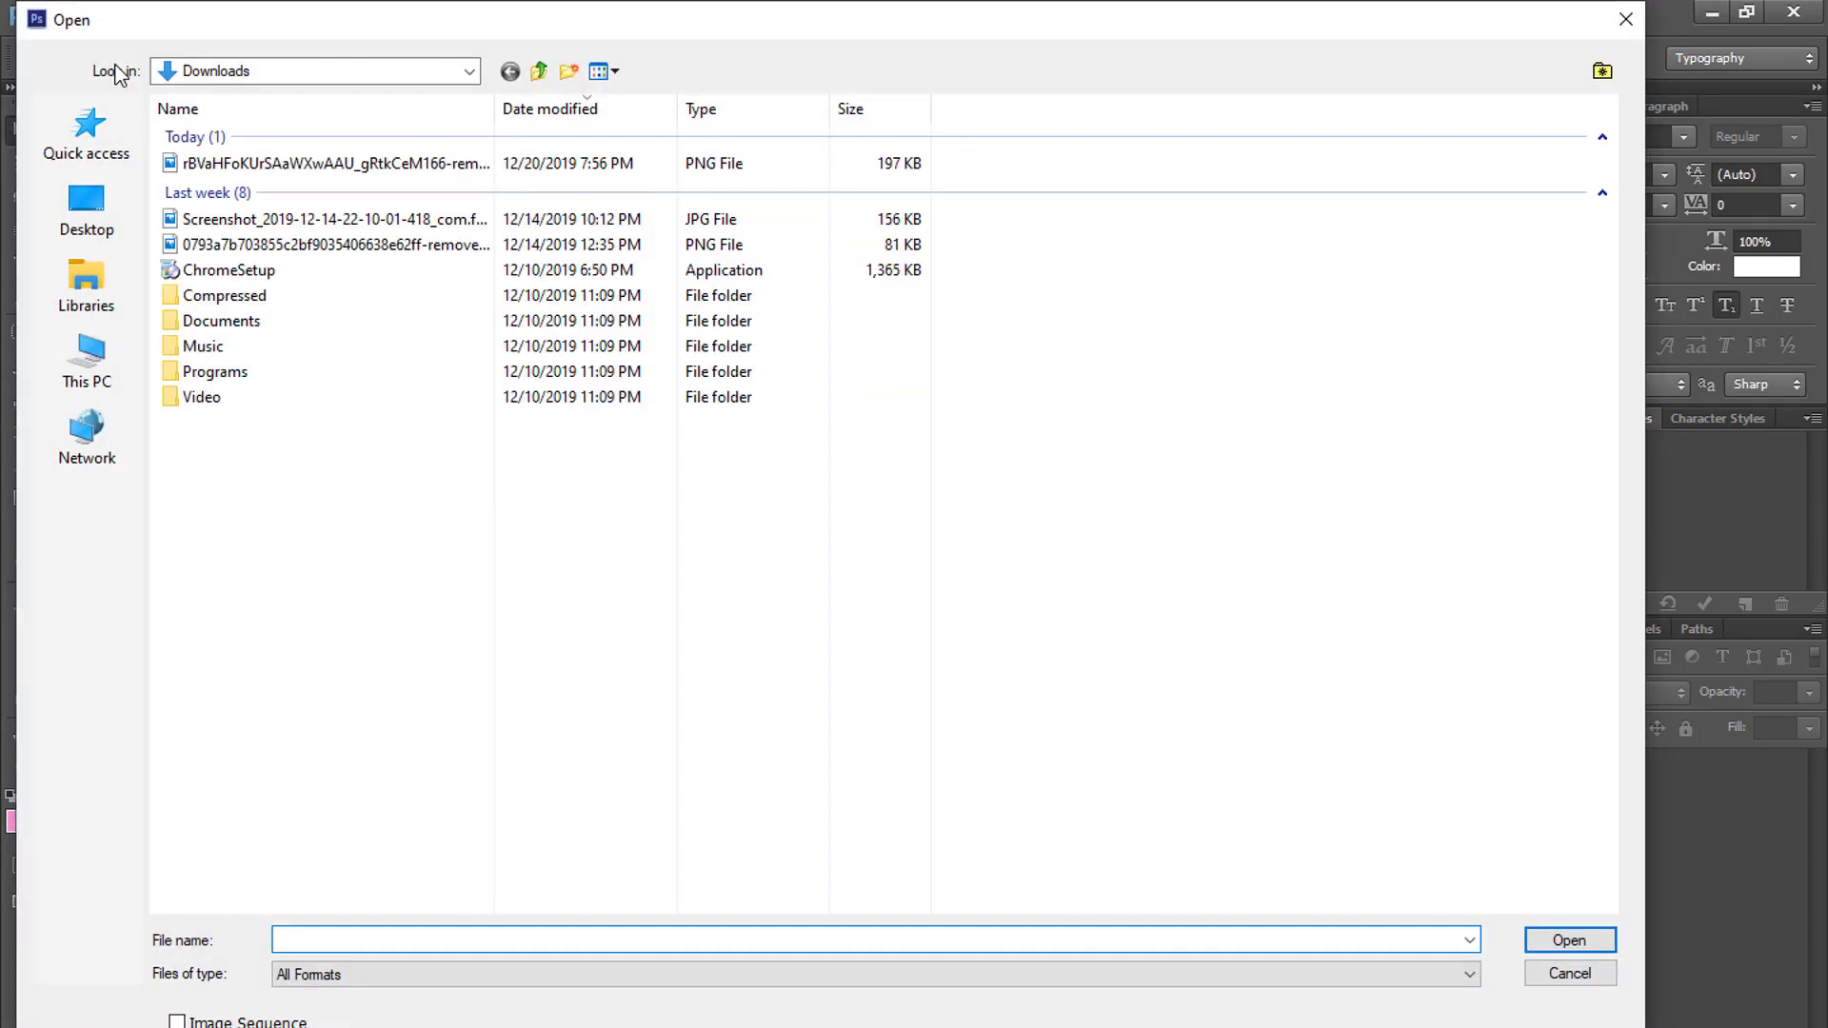
{"action": "double_click", "coordinate": [316, 163]}
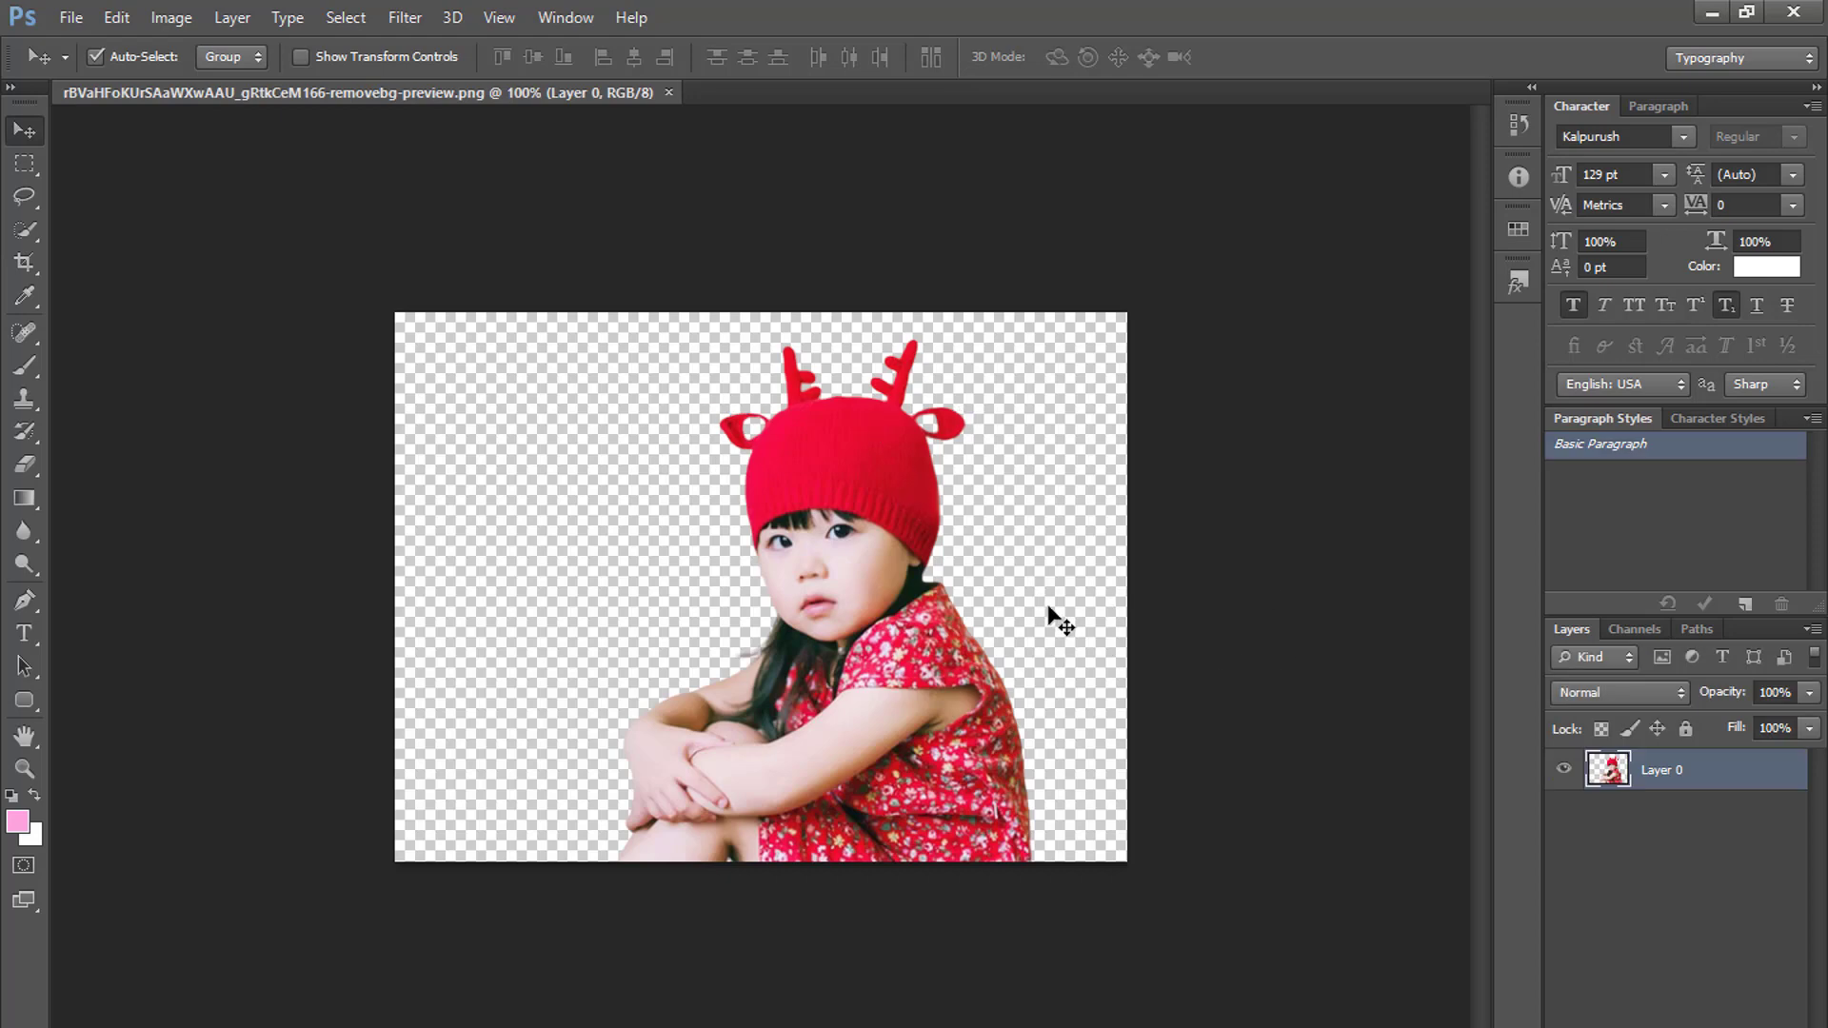
- Place Rounded Rectangle 1 below Layer 0 and shift the girl cut-out further left
{"action": "left_click_drag", "start_coordinate": [1714, 792], "coordinate": [1713, 901]}
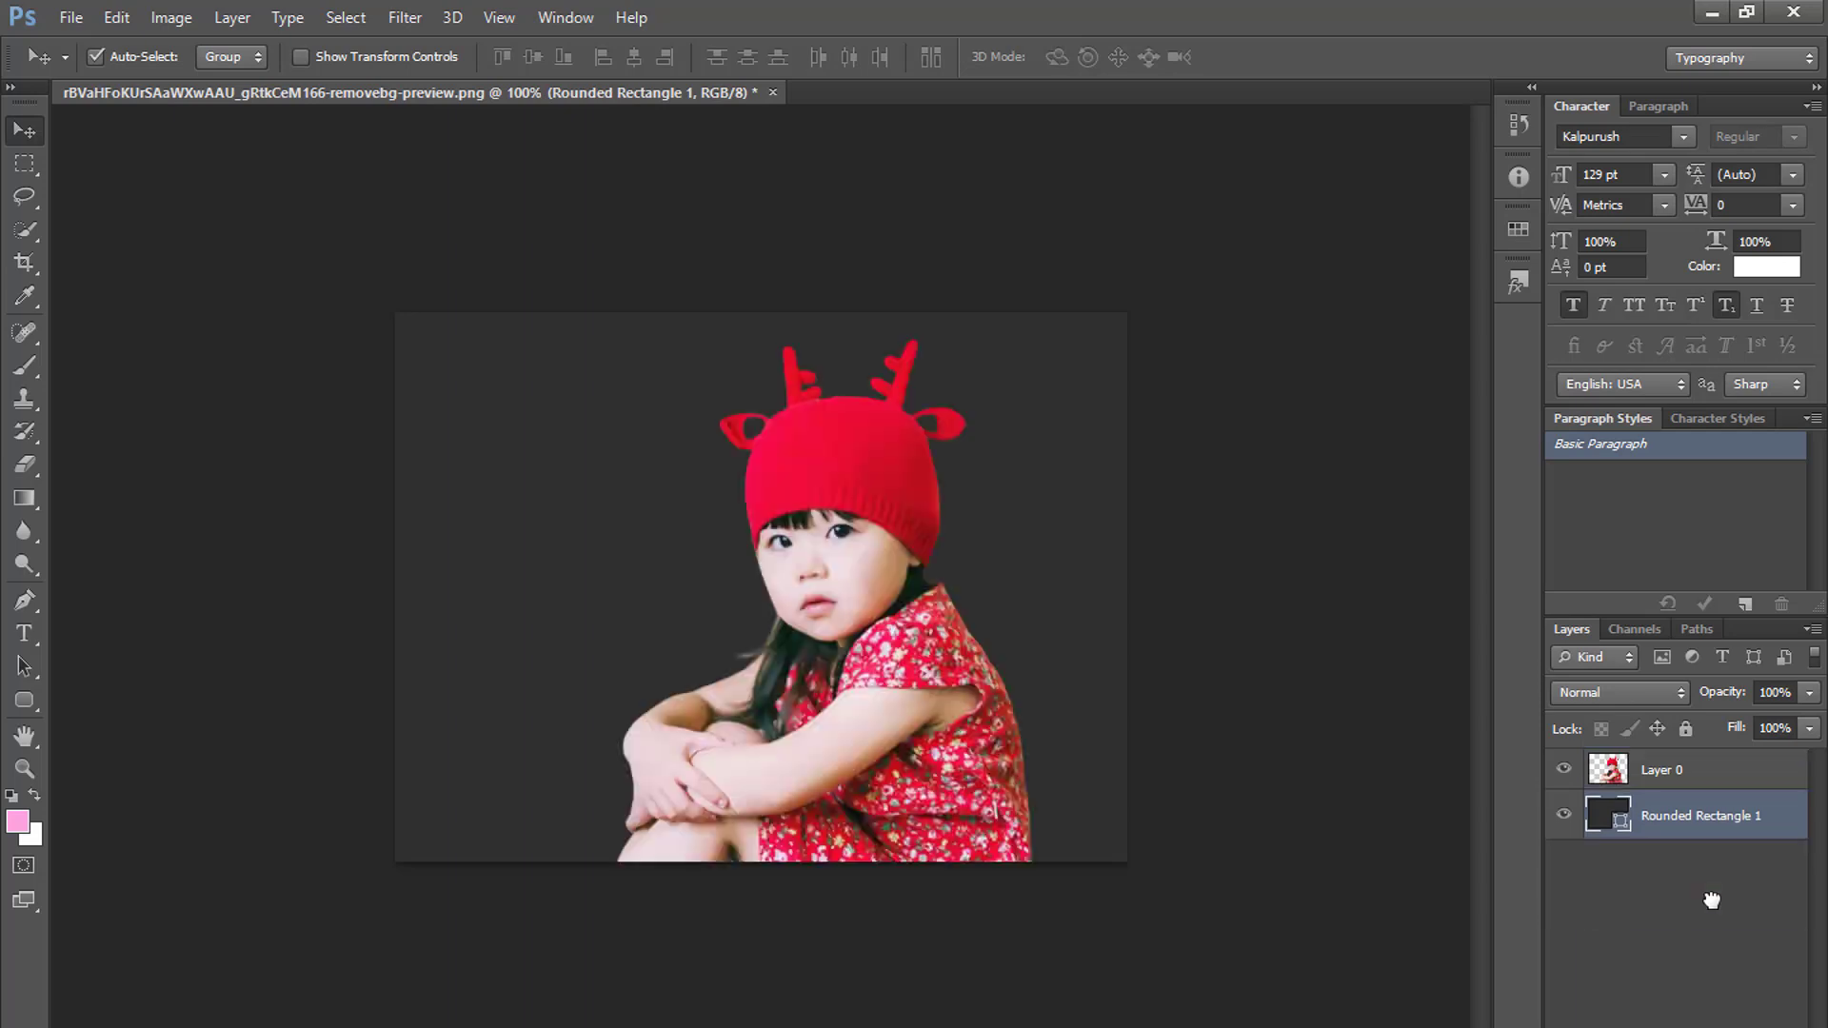
{"action": "scroll", "coordinate": [811, 600], "scroll_direction": "up", "scroll_amount": 1}
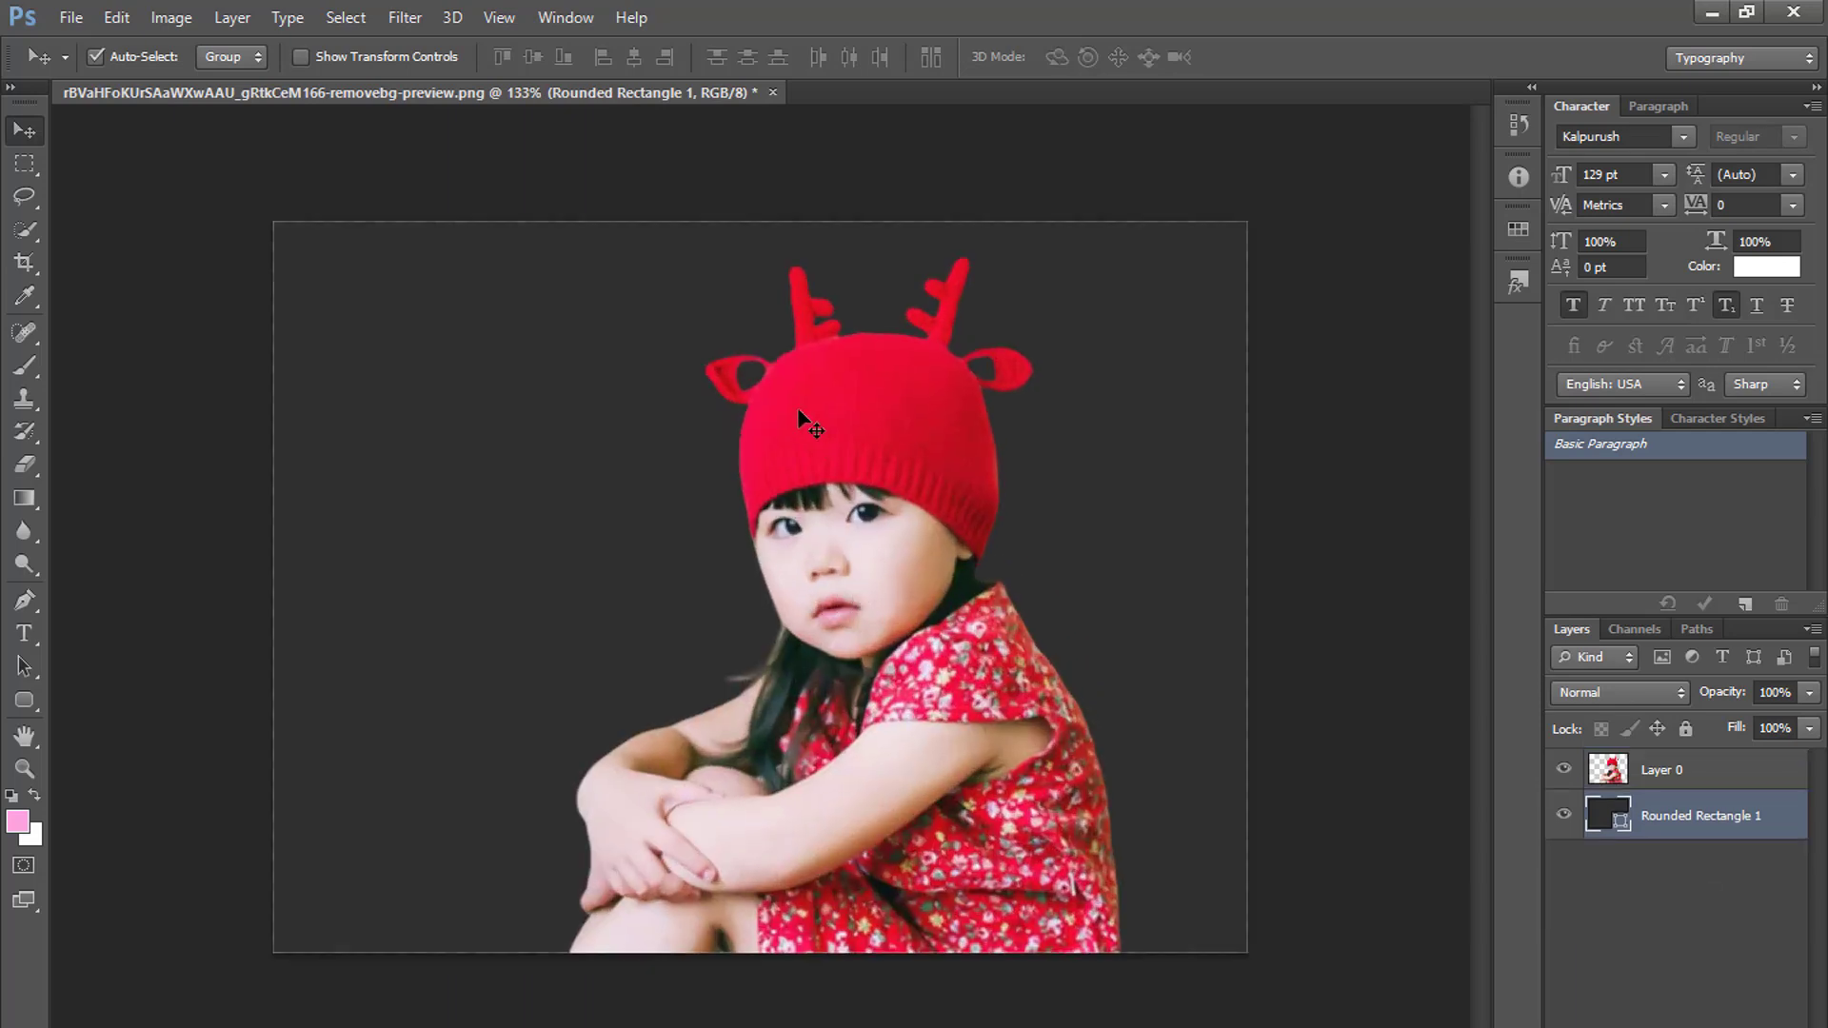
{"action": "left_click_drag", "start_coordinate": [773, 514], "coordinate": [746, 526]}
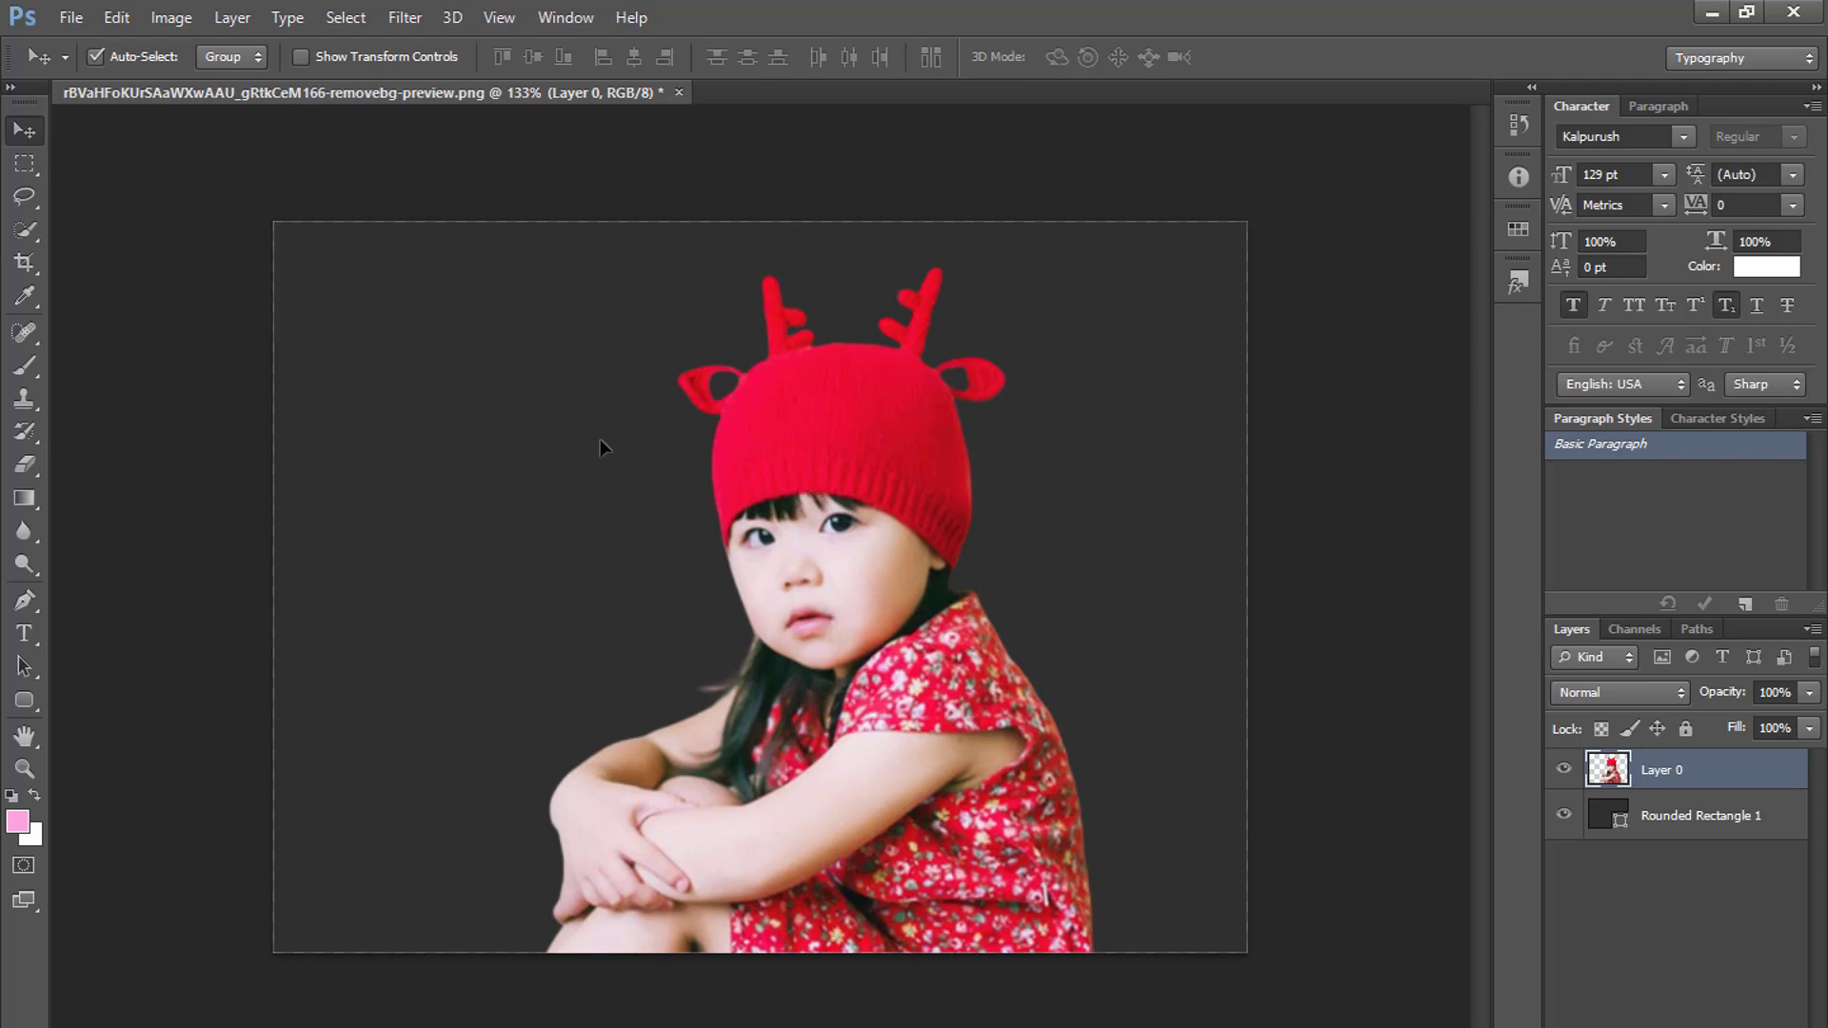
{"action": "mouse_move", "coordinate": [600, 442]}
{"action": "left_mouse_down"}
{"action": "mouse_move", "coordinate": [731, 408]}
{"action": "mouse_move", "coordinate": [758, 461]}
{"action": "left_mouse_up"}
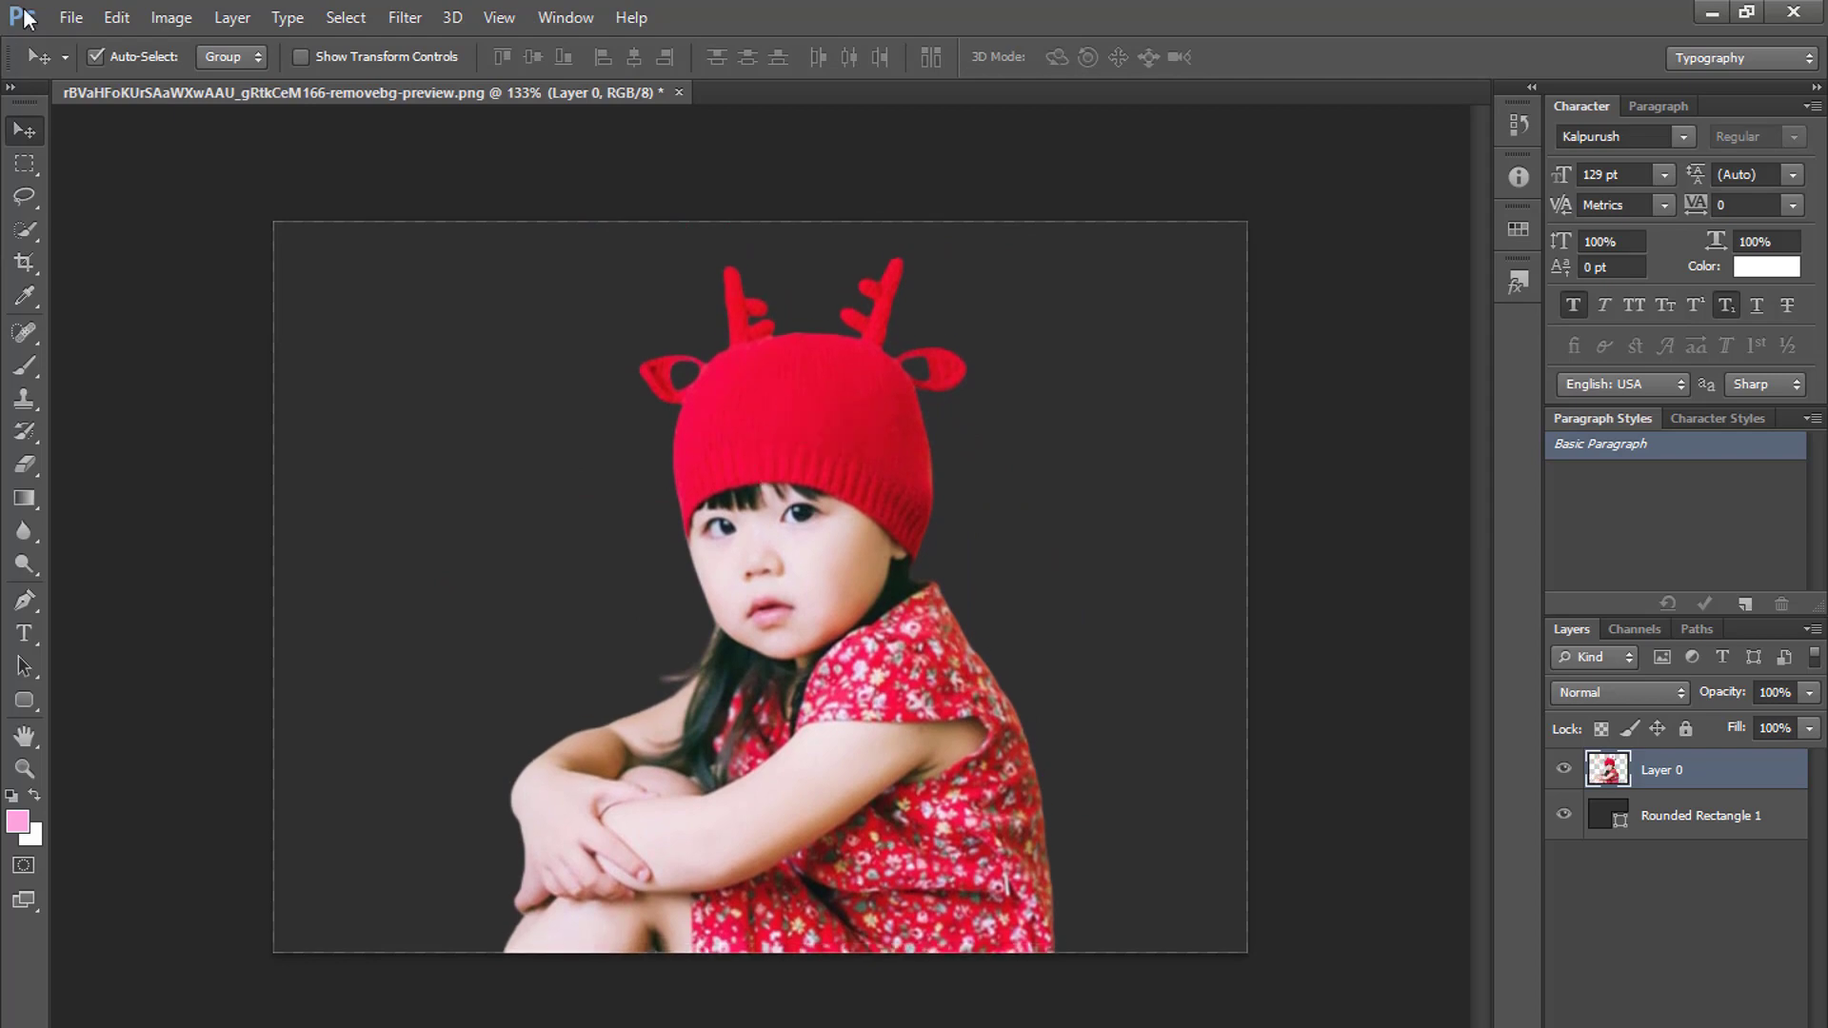
{"action": "left_click", "coordinate": [70, 17]}
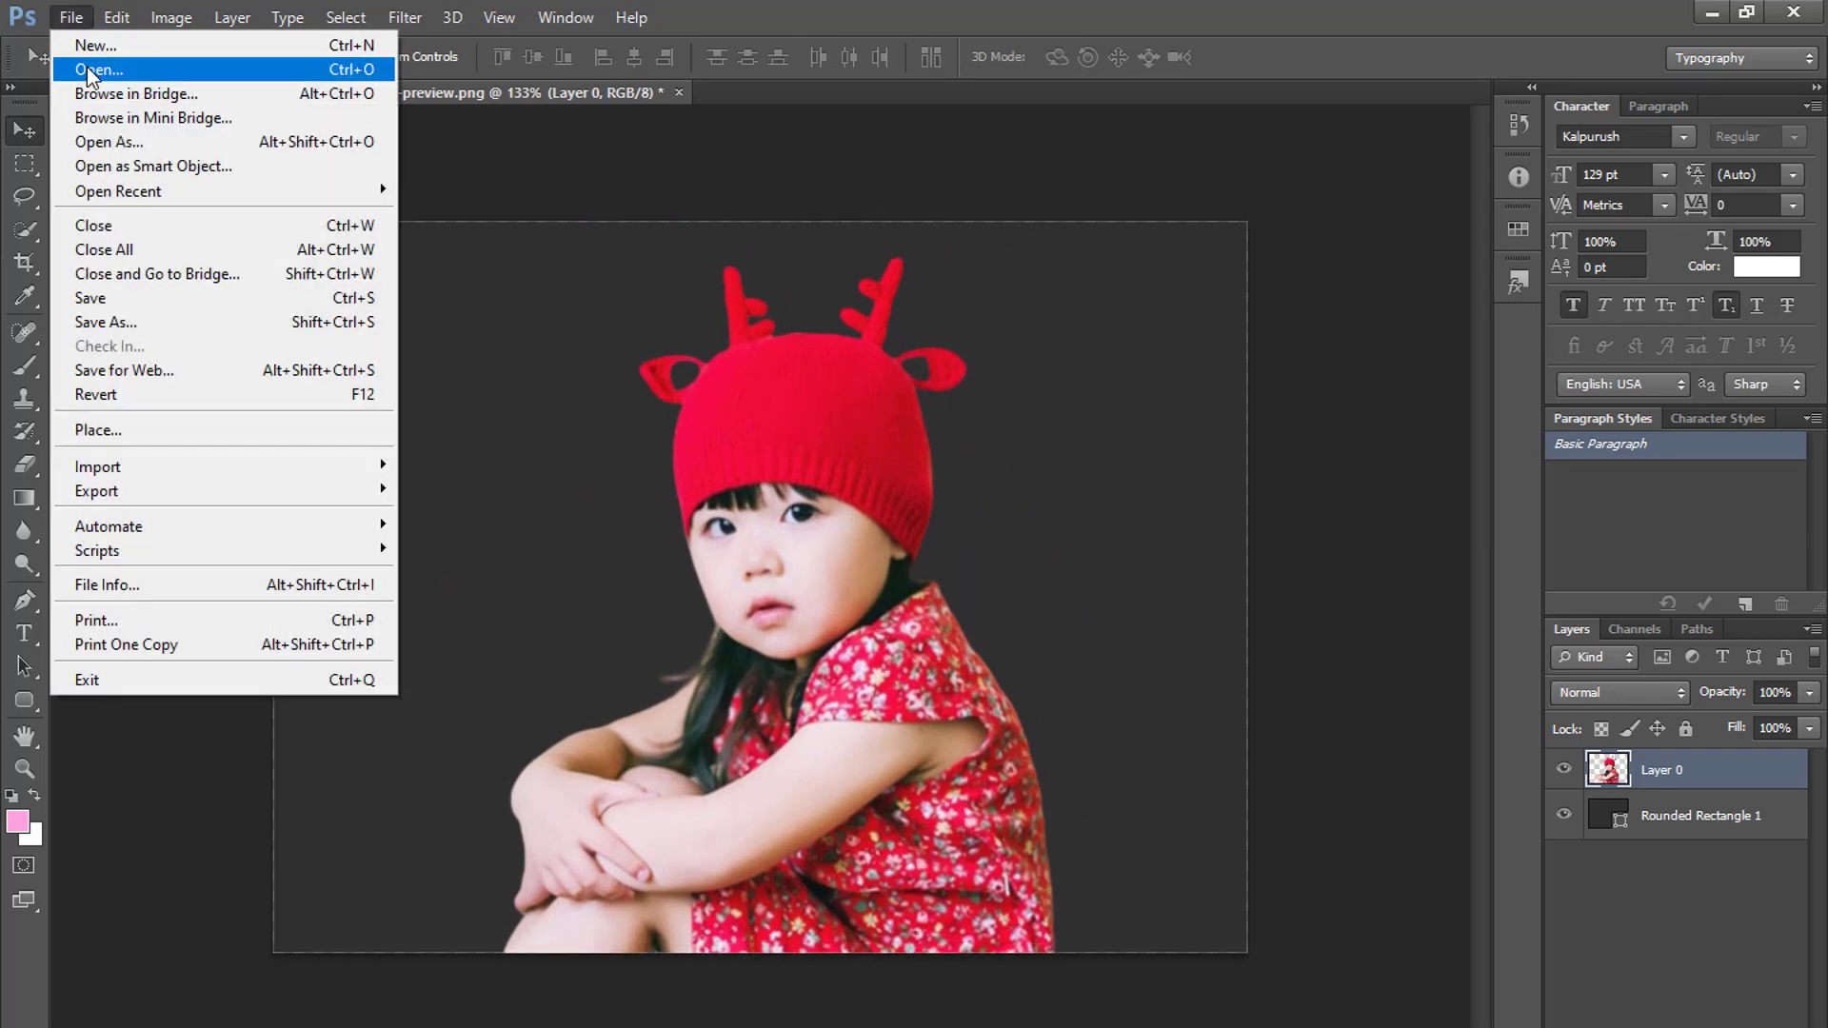
- Drag the girl cut-out from its document into the moss photo with the white flower
{"action": "left_click", "coordinate": [88, 70]}
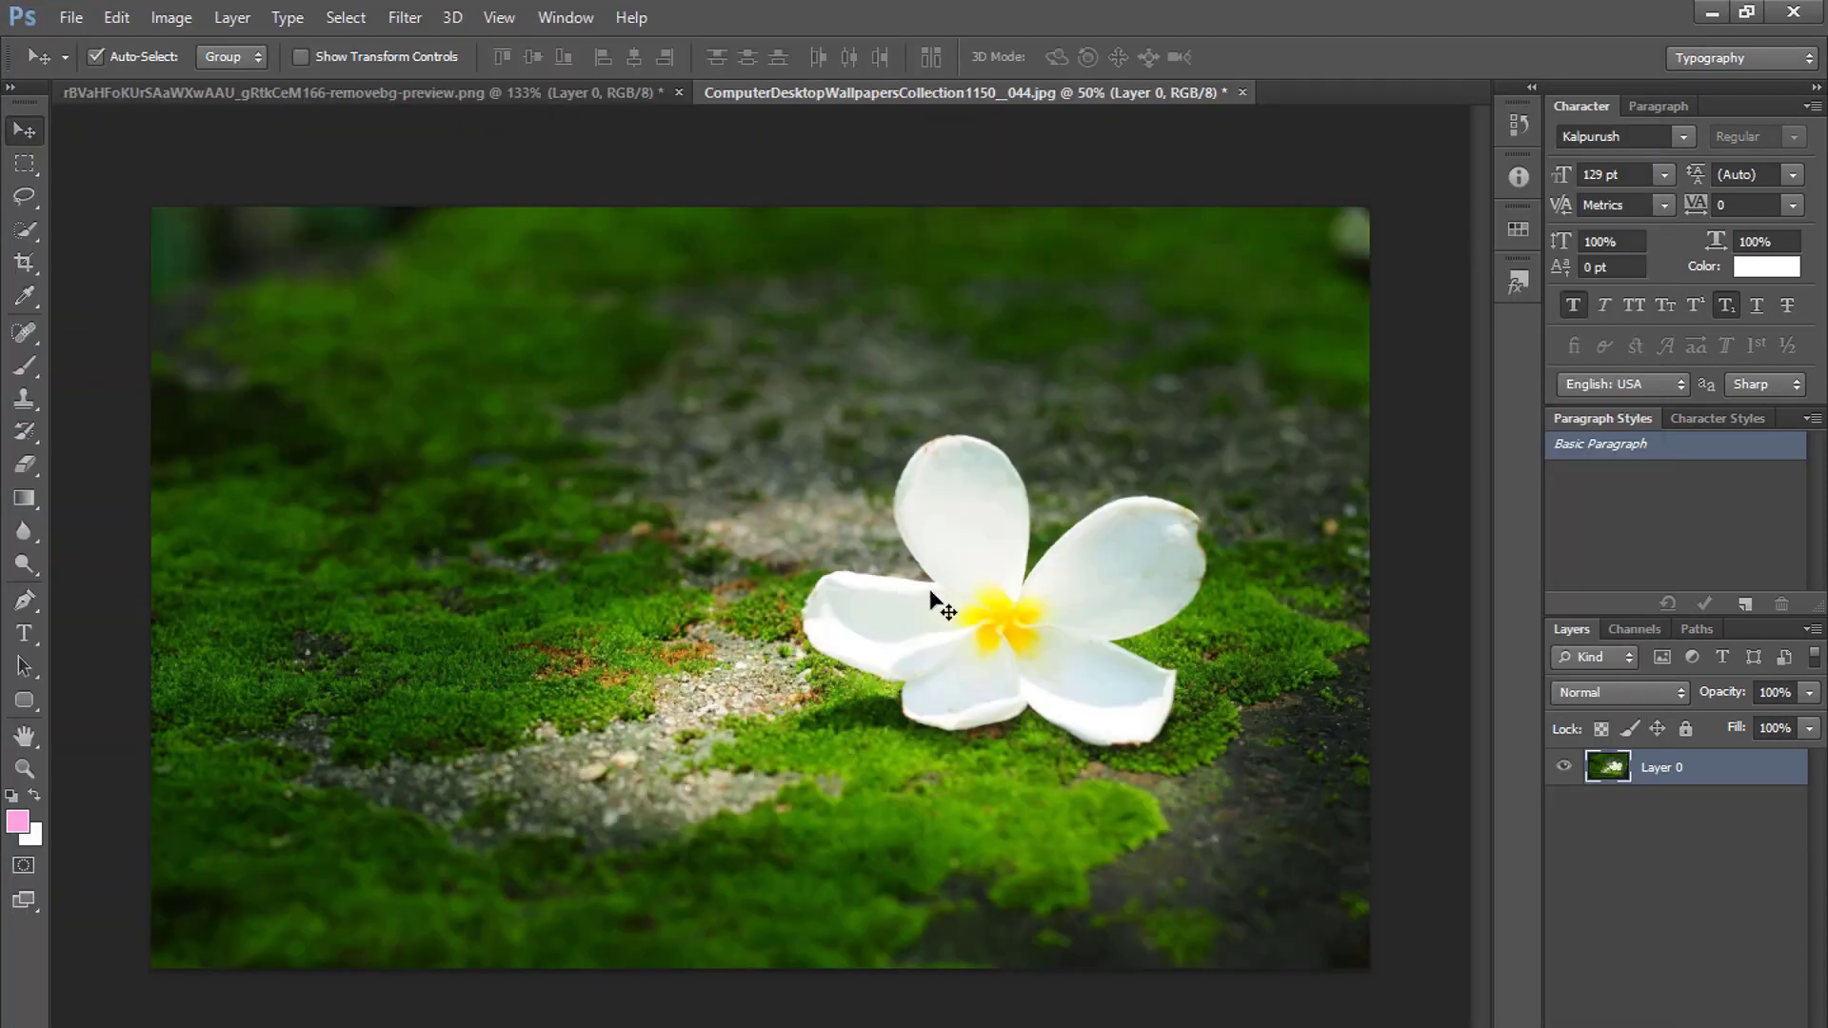
{"action": "left_click", "coordinate": [380, 91]}
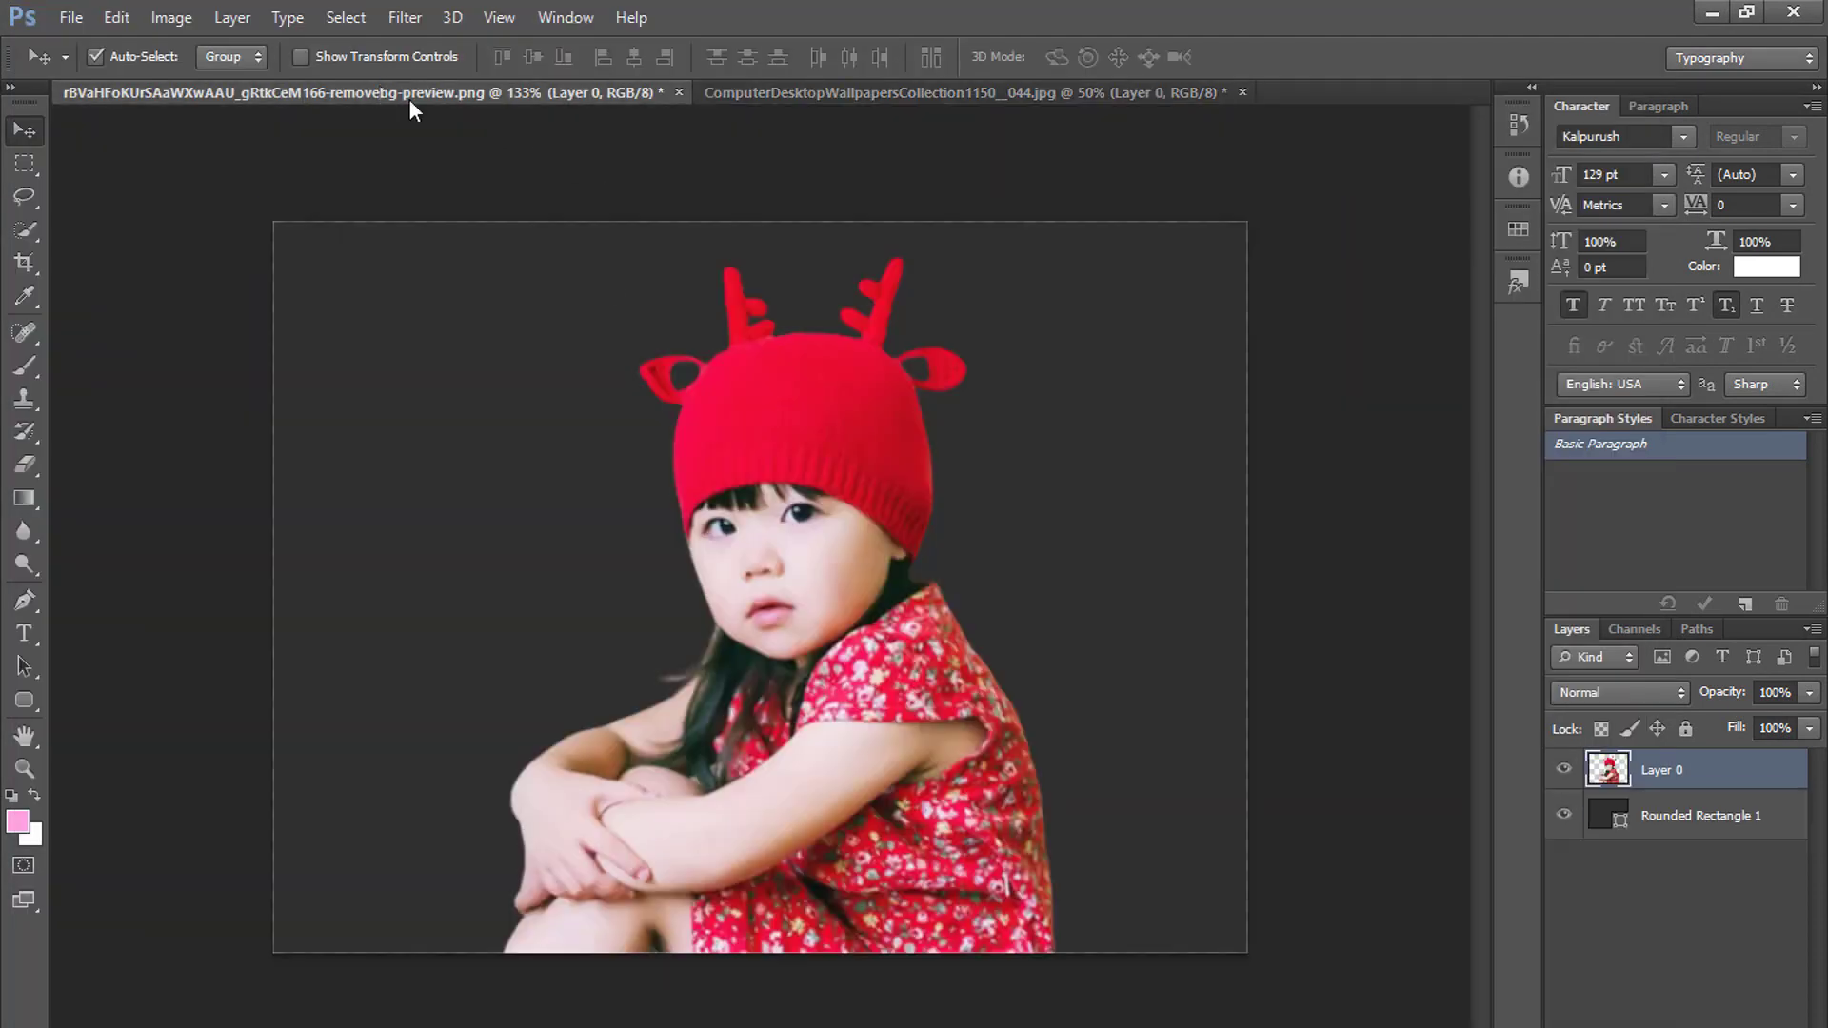
{"action": "mouse_move", "coordinate": [780, 462]}
{"action": "left_mouse_down"}
{"action": "mouse_move", "coordinate": [874, 122]}
{"action": "mouse_move", "coordinate": [905, 461]}
{"action": "left_mouse_up"}
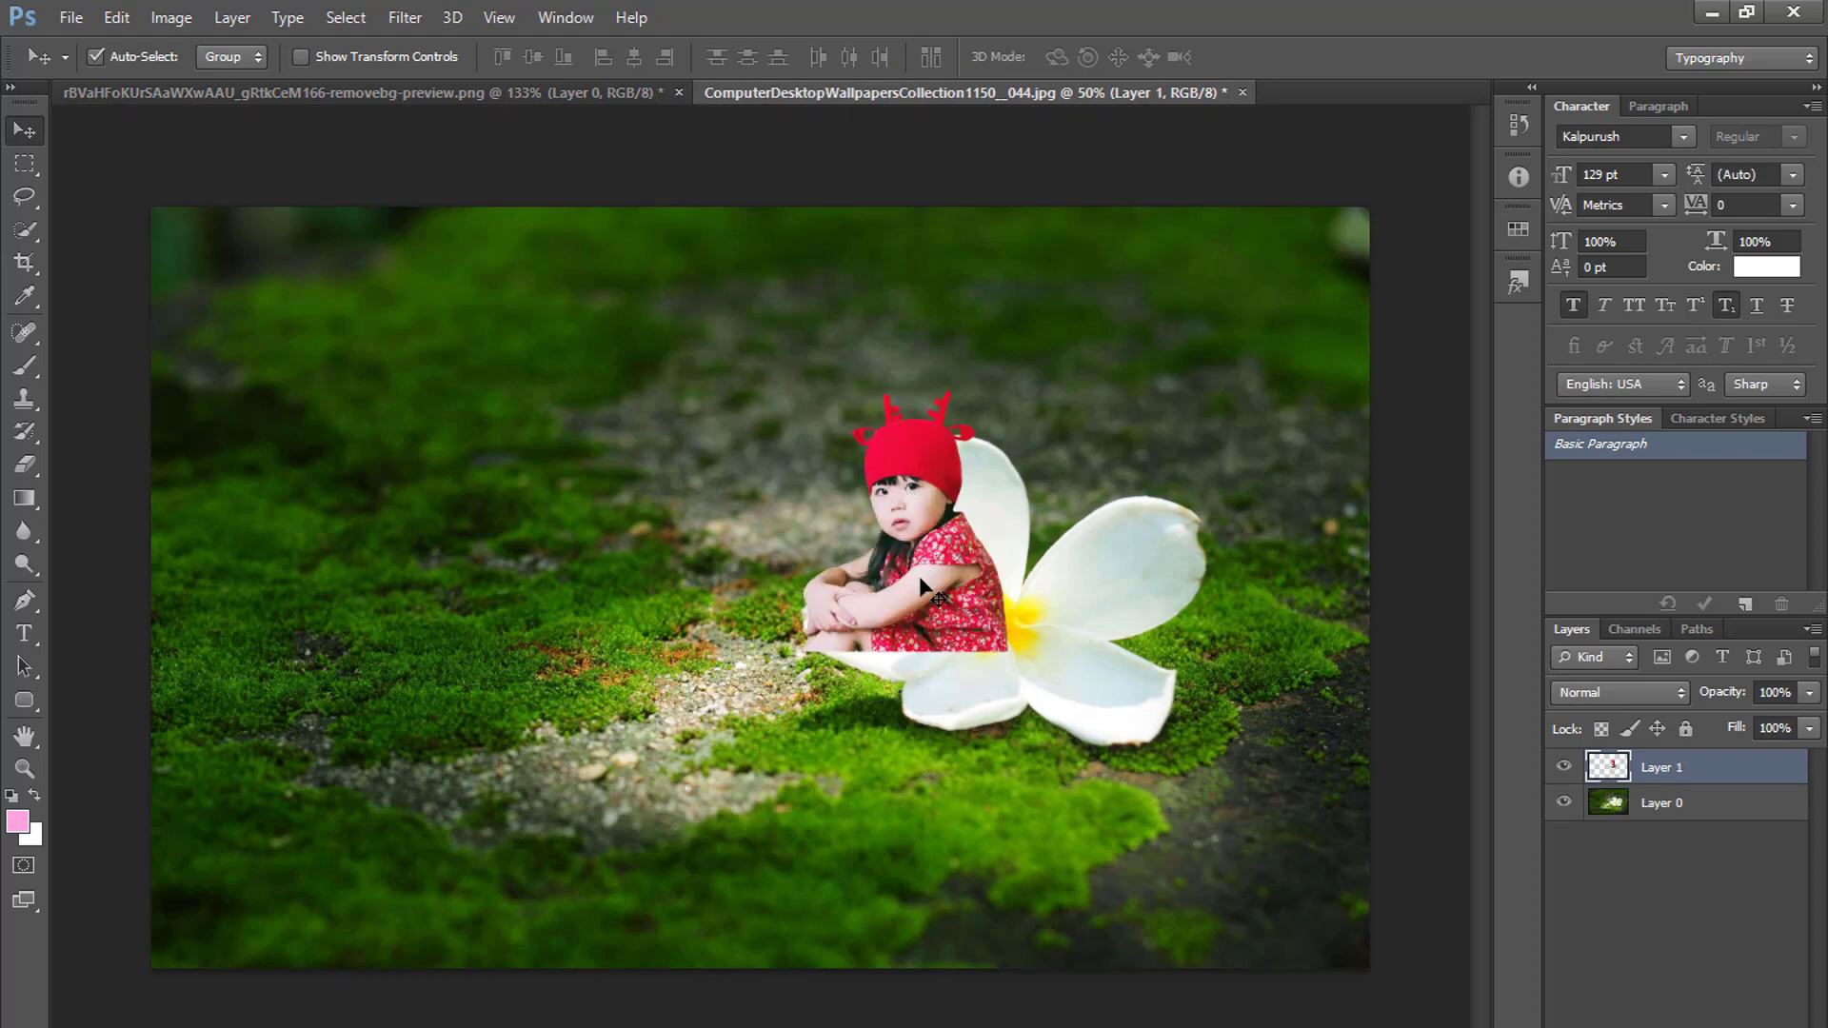
- Free-transform the girl cut-out, enlarging it to span the photo's height, and apply
{"action": "left_click", "coordinate": [301, 57]}
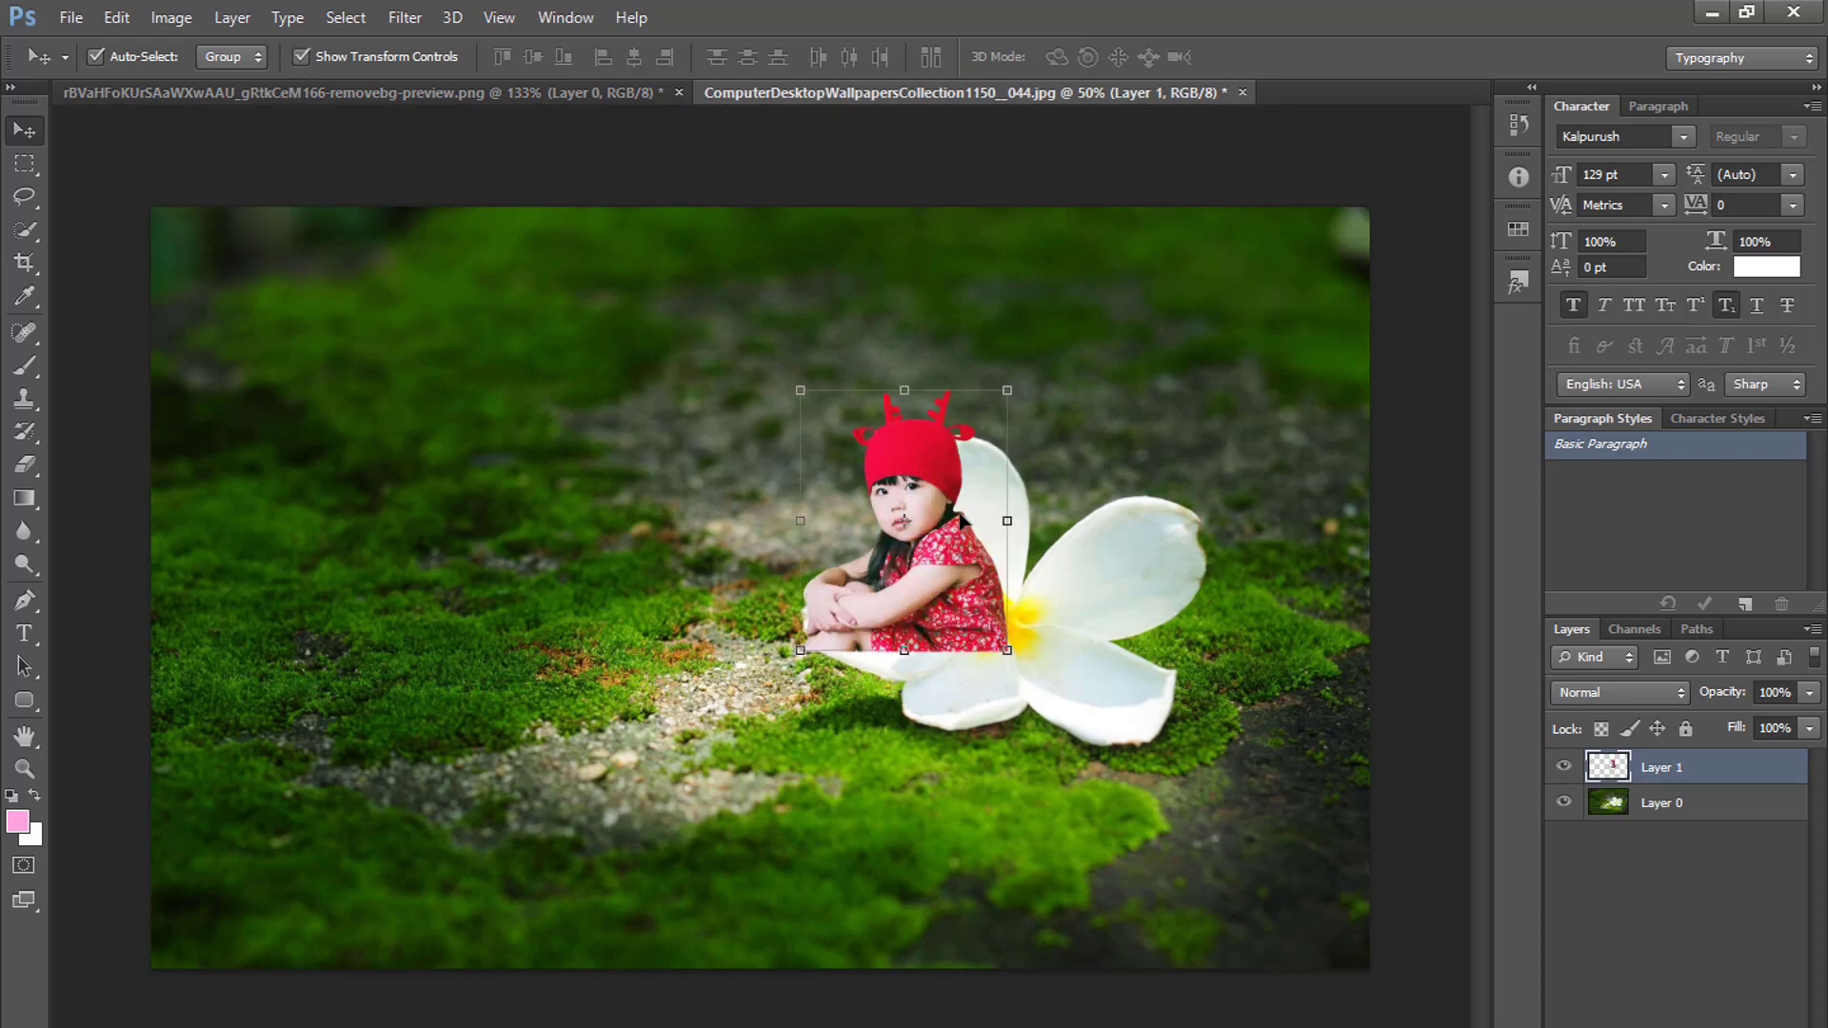
{"action": "left_click_drag", "start_coordinate": [1020, 646], "coordinate": [1352, 967]}
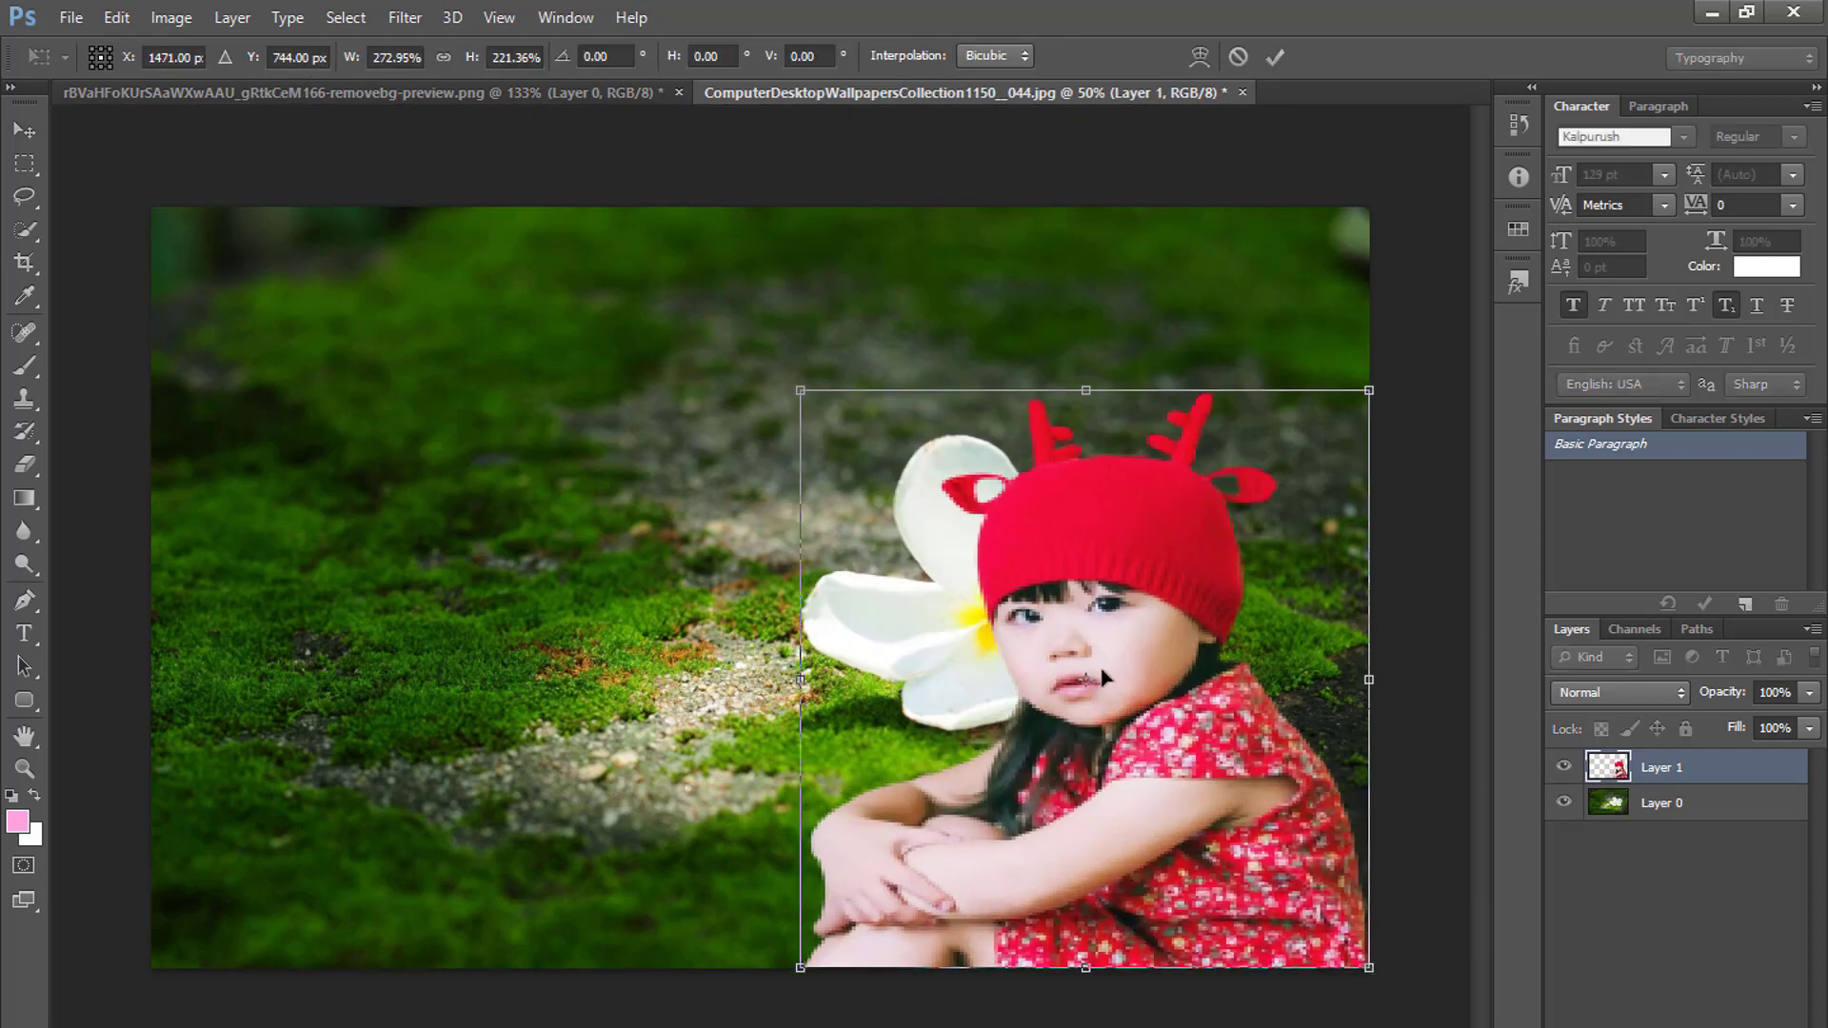
{"action": "left_click_drag", "start_coordinate": [1107, 678], "coordinate": [1010, 530]}
{"action": "left_click_drag", "start_coordinate": [706, 821], "coordinate": [501, 982]}
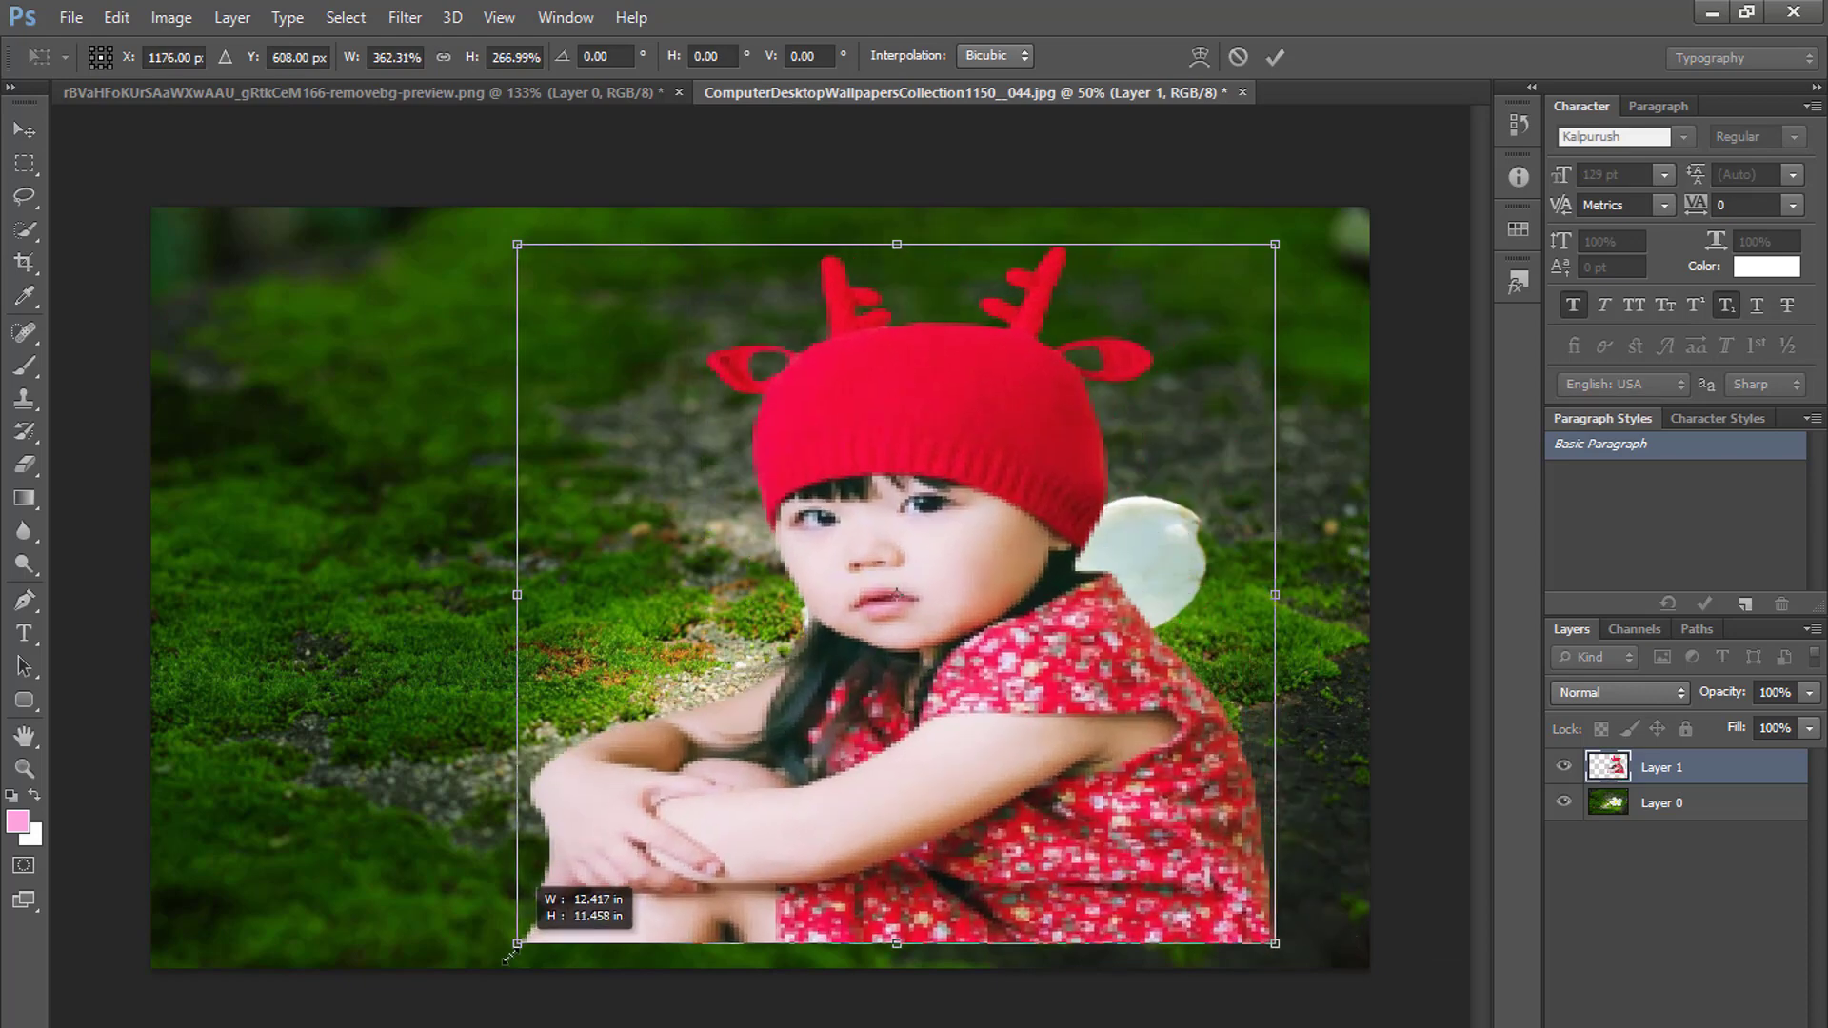
{"action": "left_click_drag", "start_coordinate": [1276, 245], "coordinate": [1306, 122]}
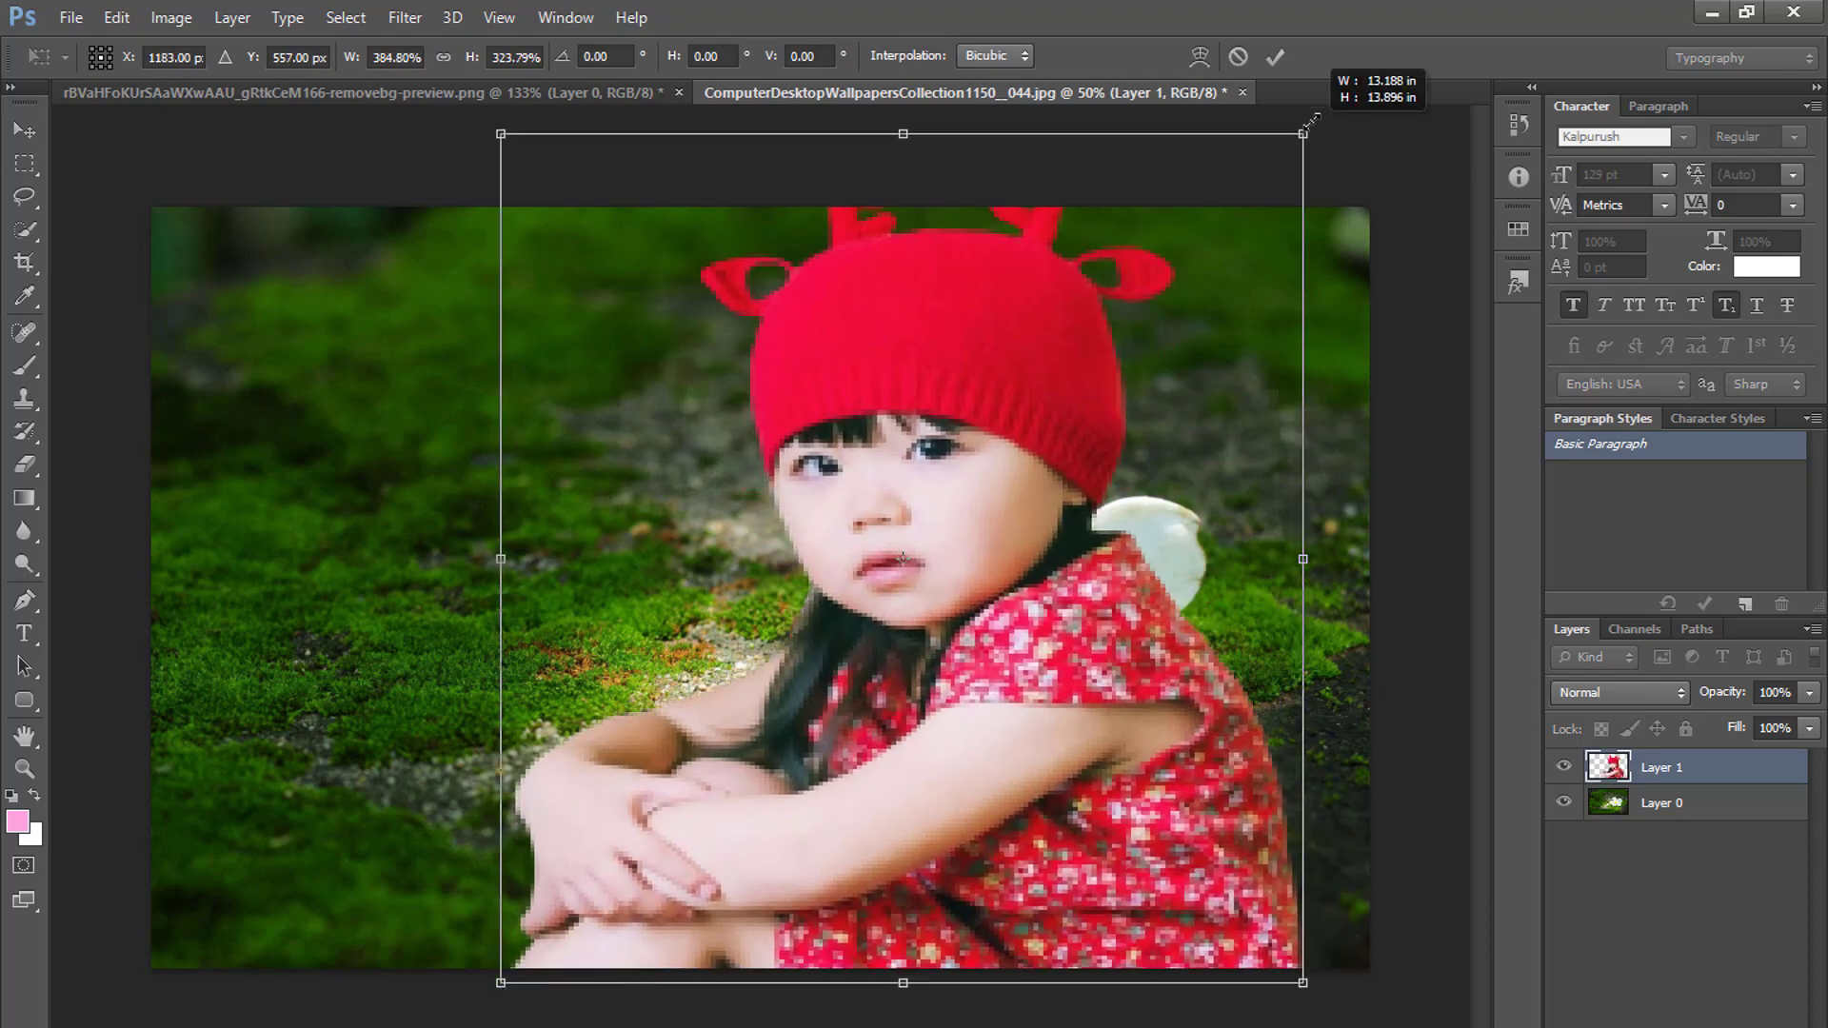
{"action": "left_click_drag", "start_coordinate": [1191, 348], "coordinate": [1254, 432]}
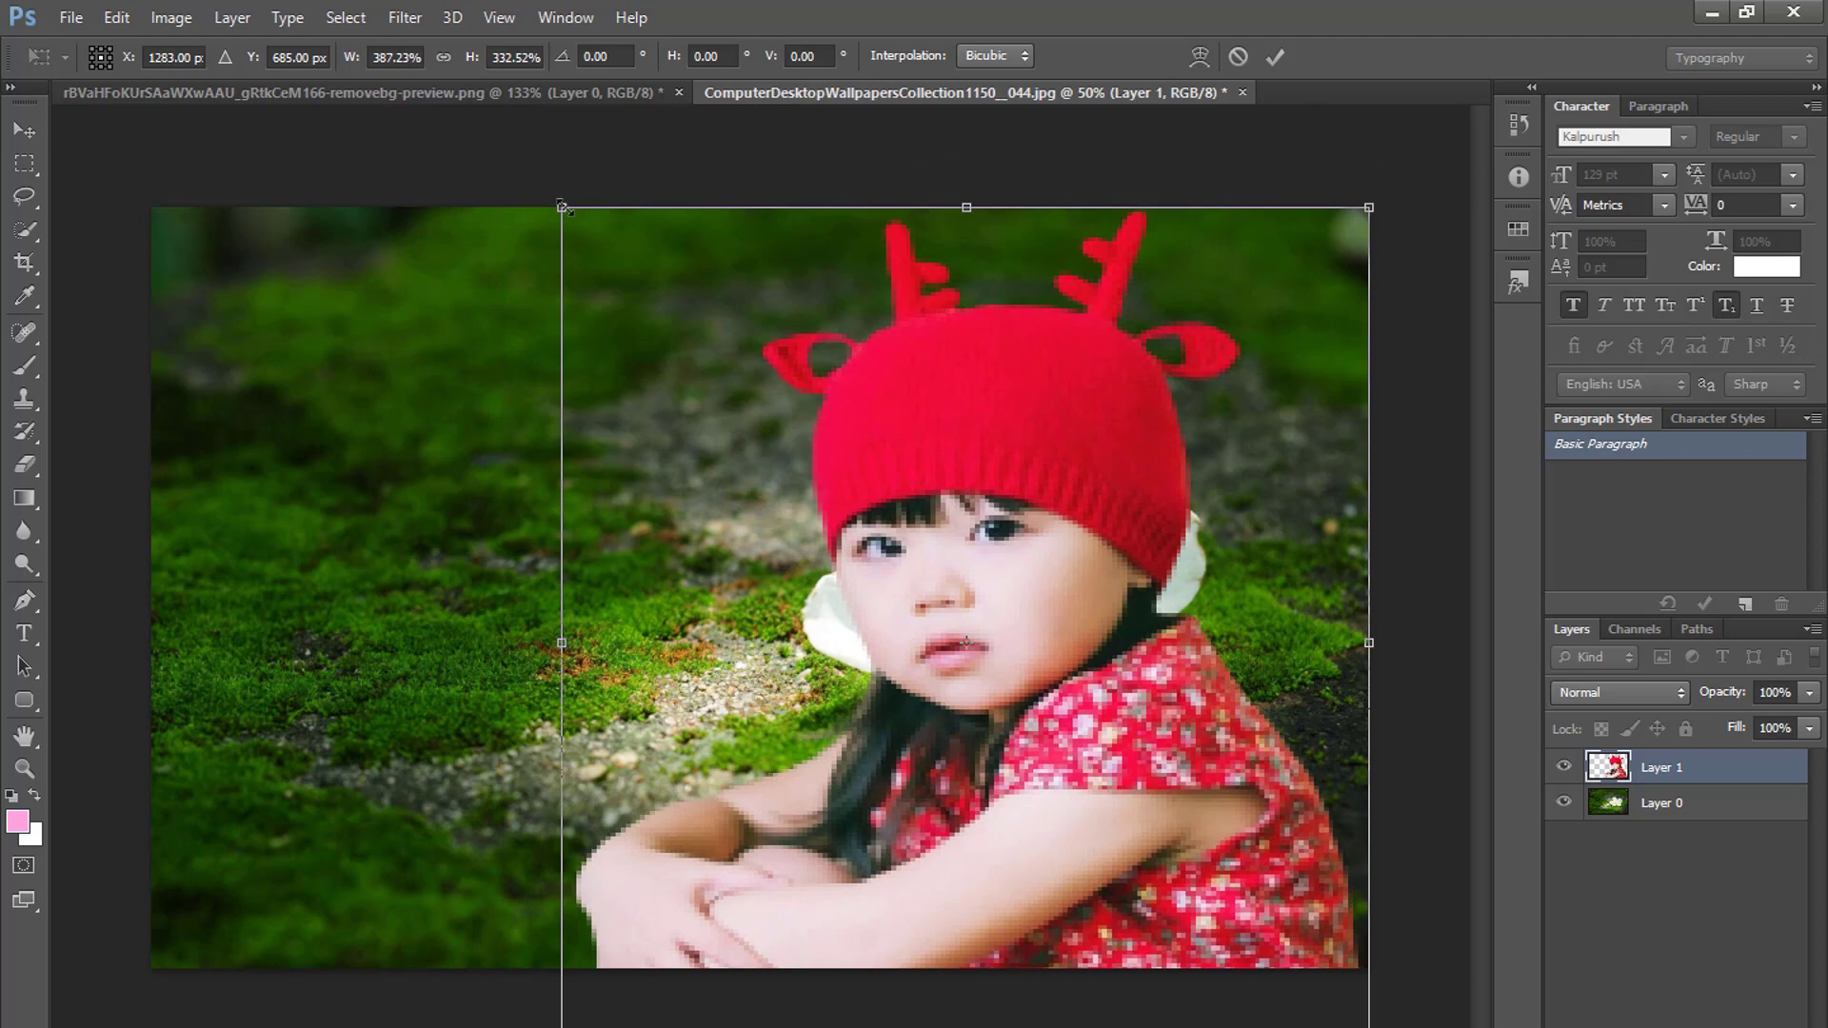
{"action": "left_click_drag", "start_coordinate": [562, 207], "coordinate": [820, 328]}
{"action": "left_click_drag", "start_coordinate": [907, 381], "coordinate": [897, 278]}
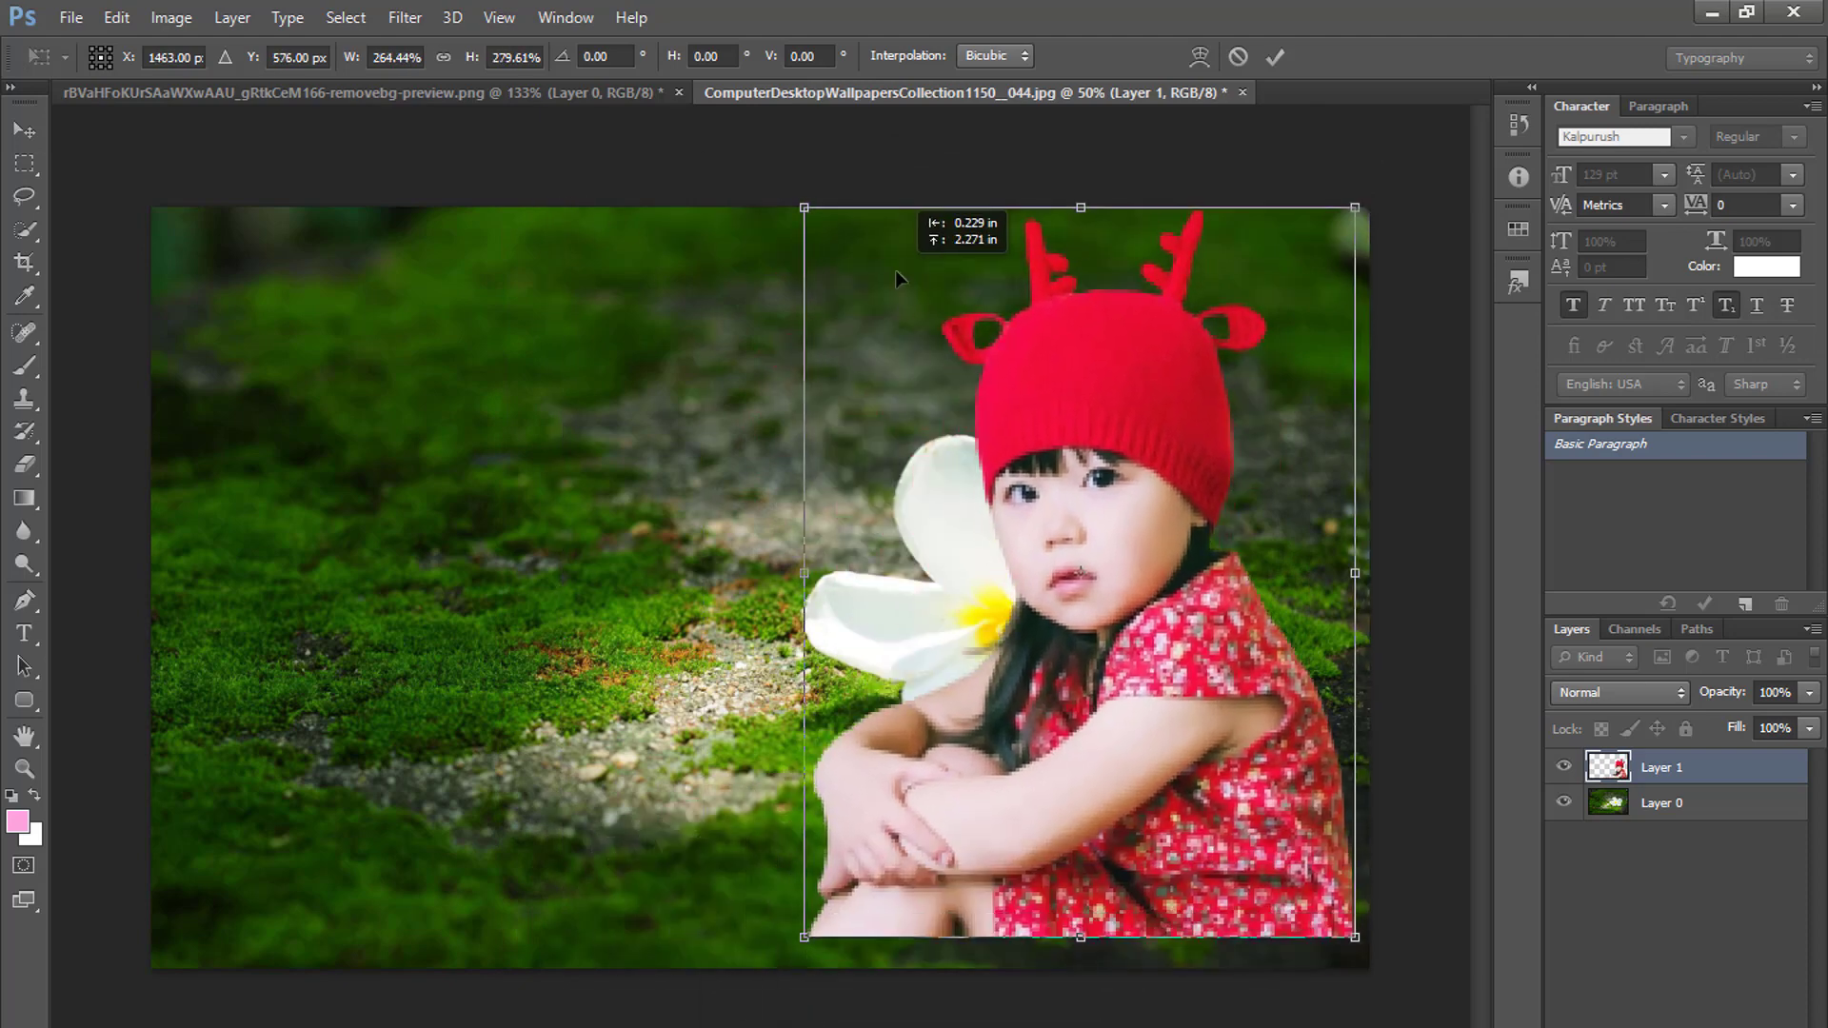
{"action": "left_click_drag", "start_coordinate": [807, 943], "coordinate": [775, 971]}
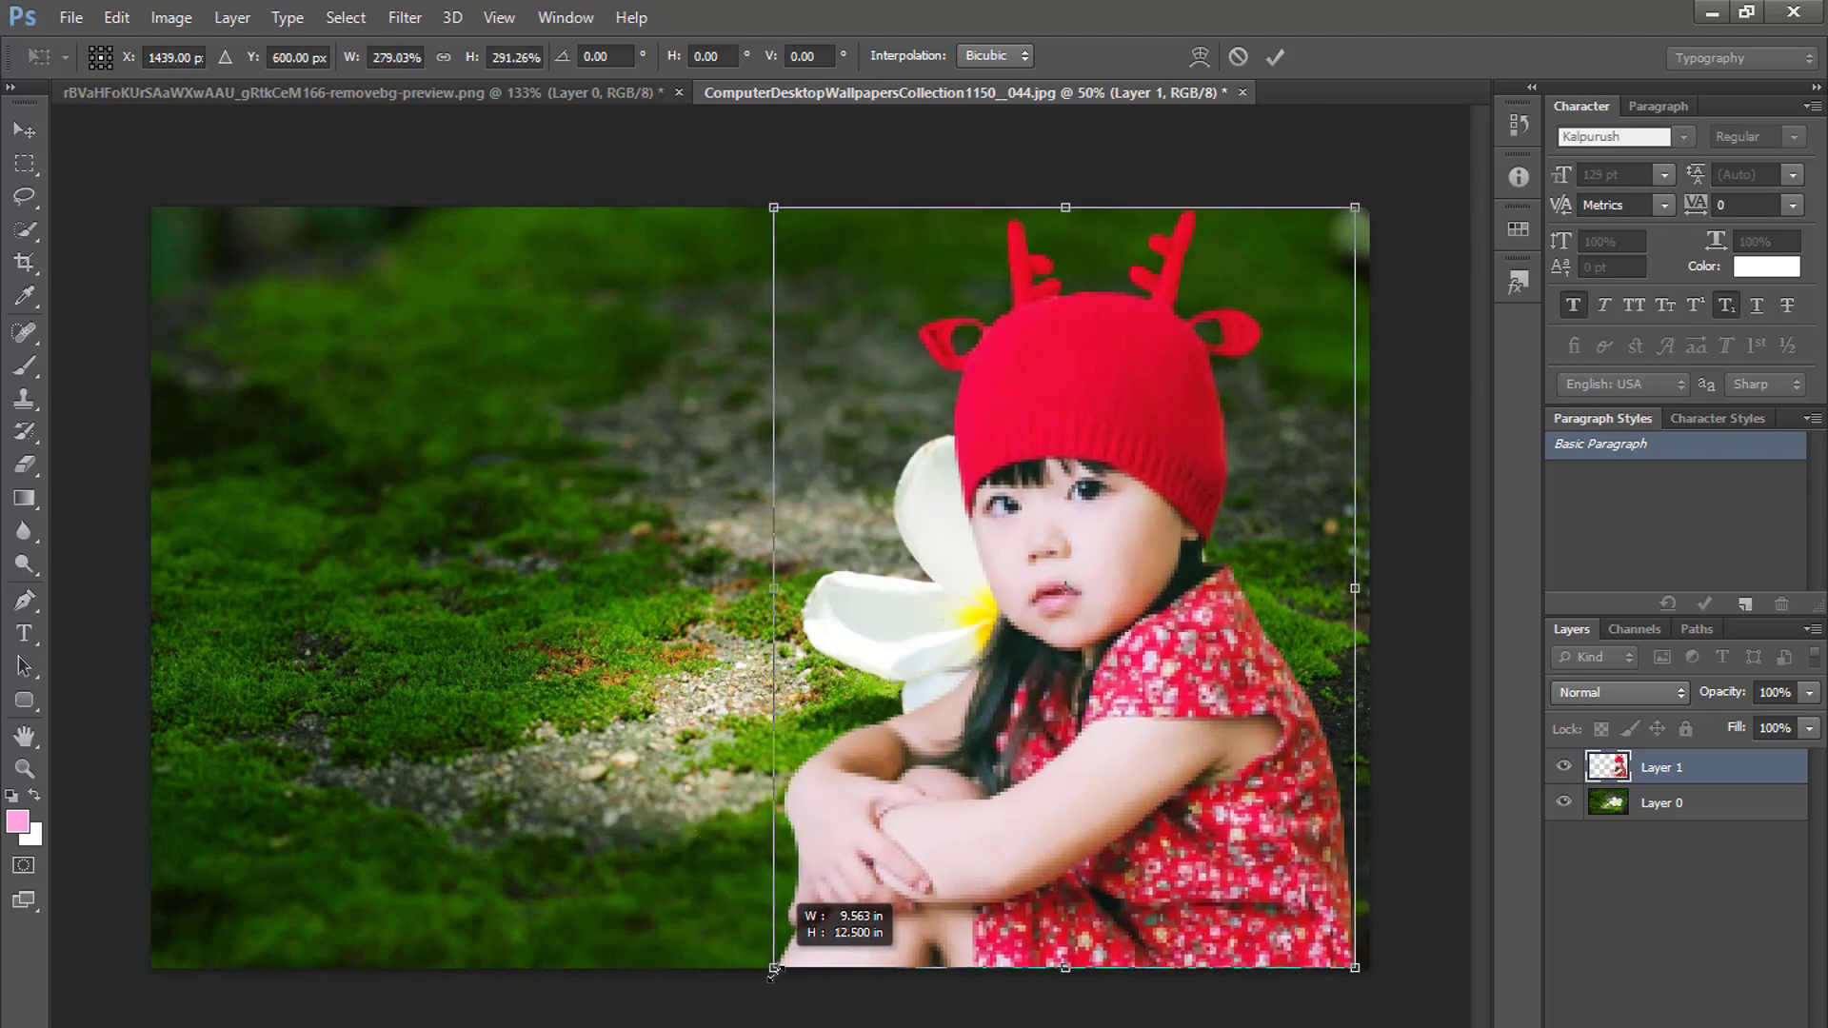
{"action": "left_click", "coordinate": [1277, 56]}
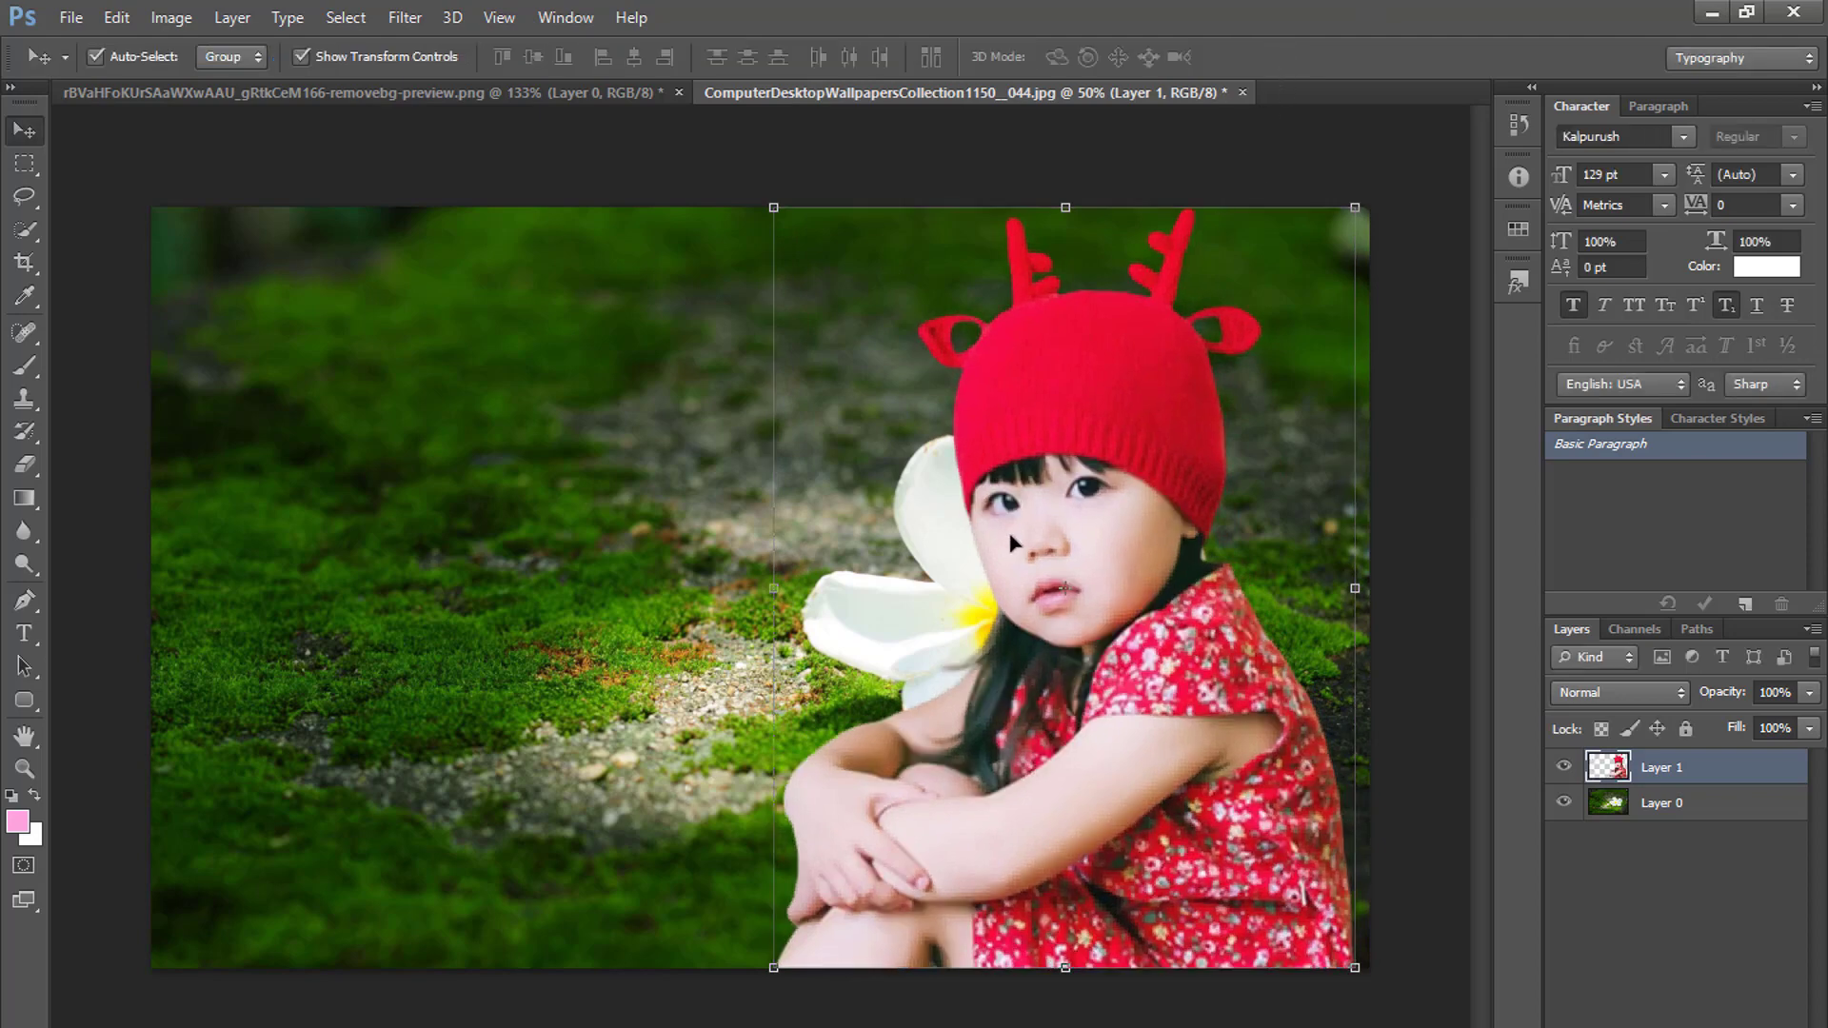
- Move the girl to the left of the moss photo beside the white flower and commit
{"action": "mouse_move", "coordinate": [774, 588]}
{"action": "left_mouse_down"}
{"action": "mouse_move", "coordinate": [727, 589]}
{"action": "mouse_move", "coordinate": [748, 590]}
{"action": "left_mouse_up"}
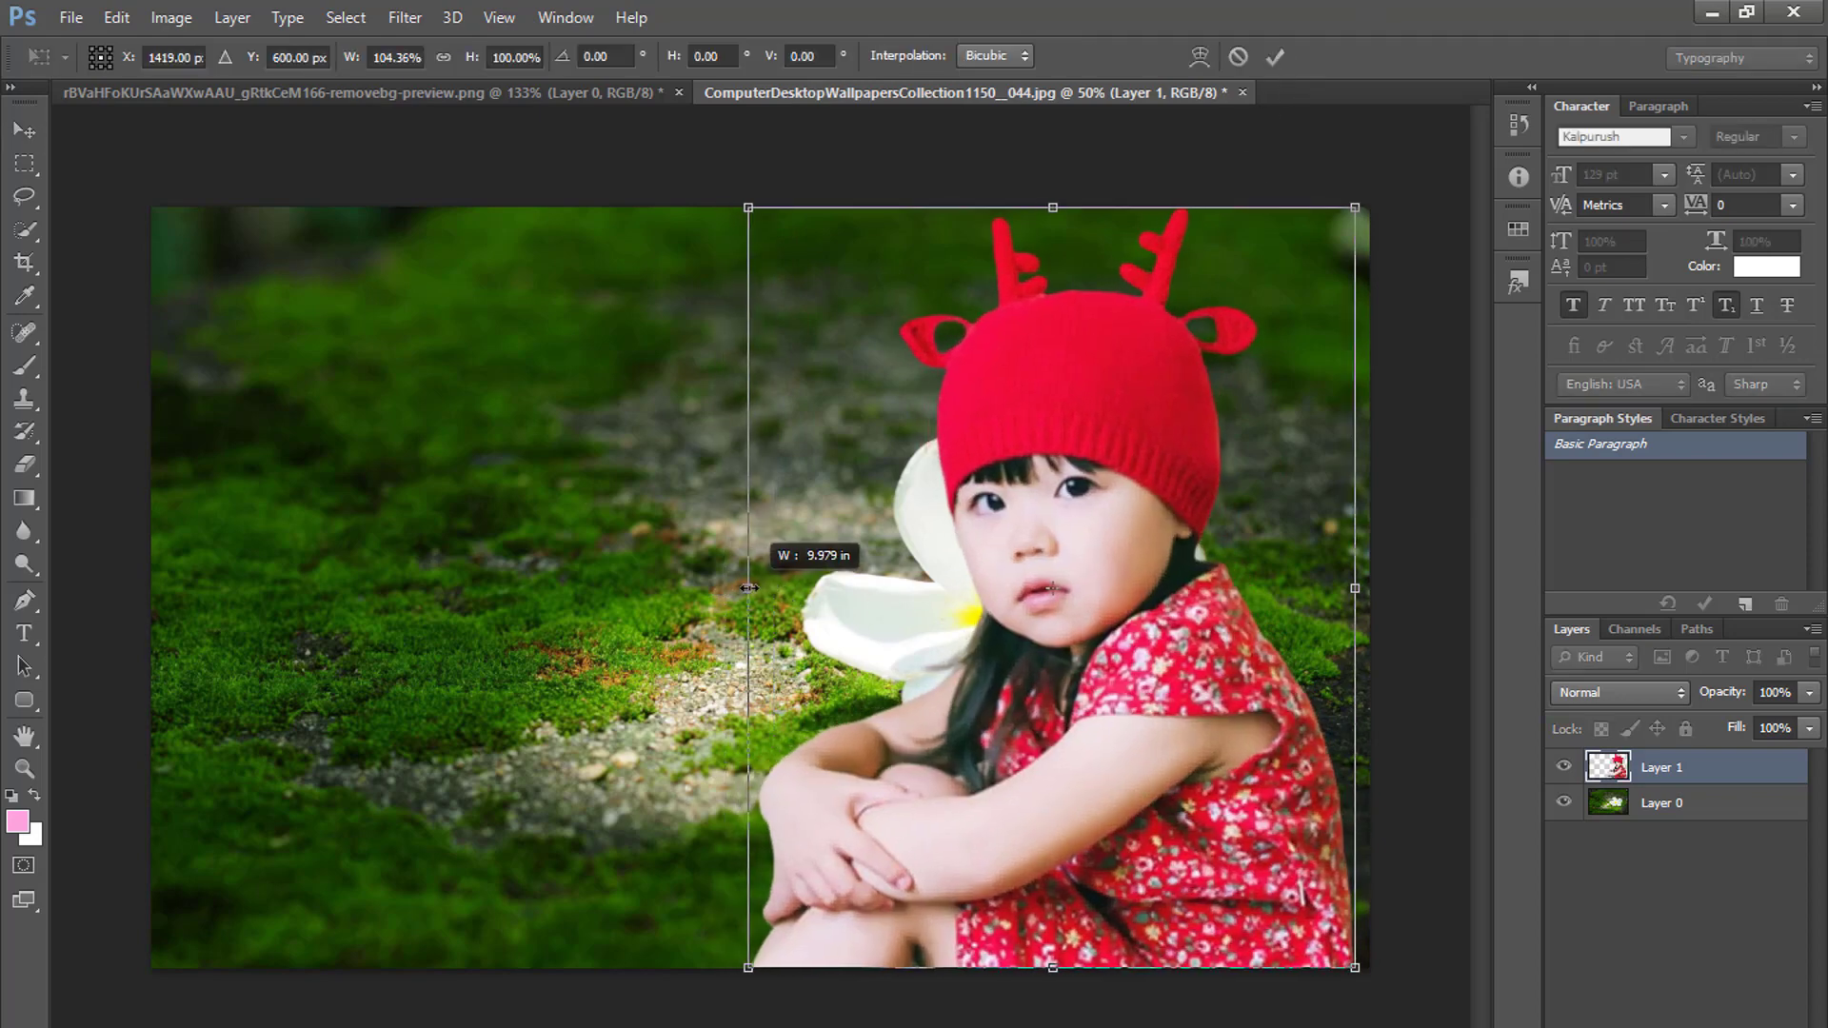
{"action": "left_click_drag", "start_coordinate": [1093, 497], "coordinate": [510, 515]}
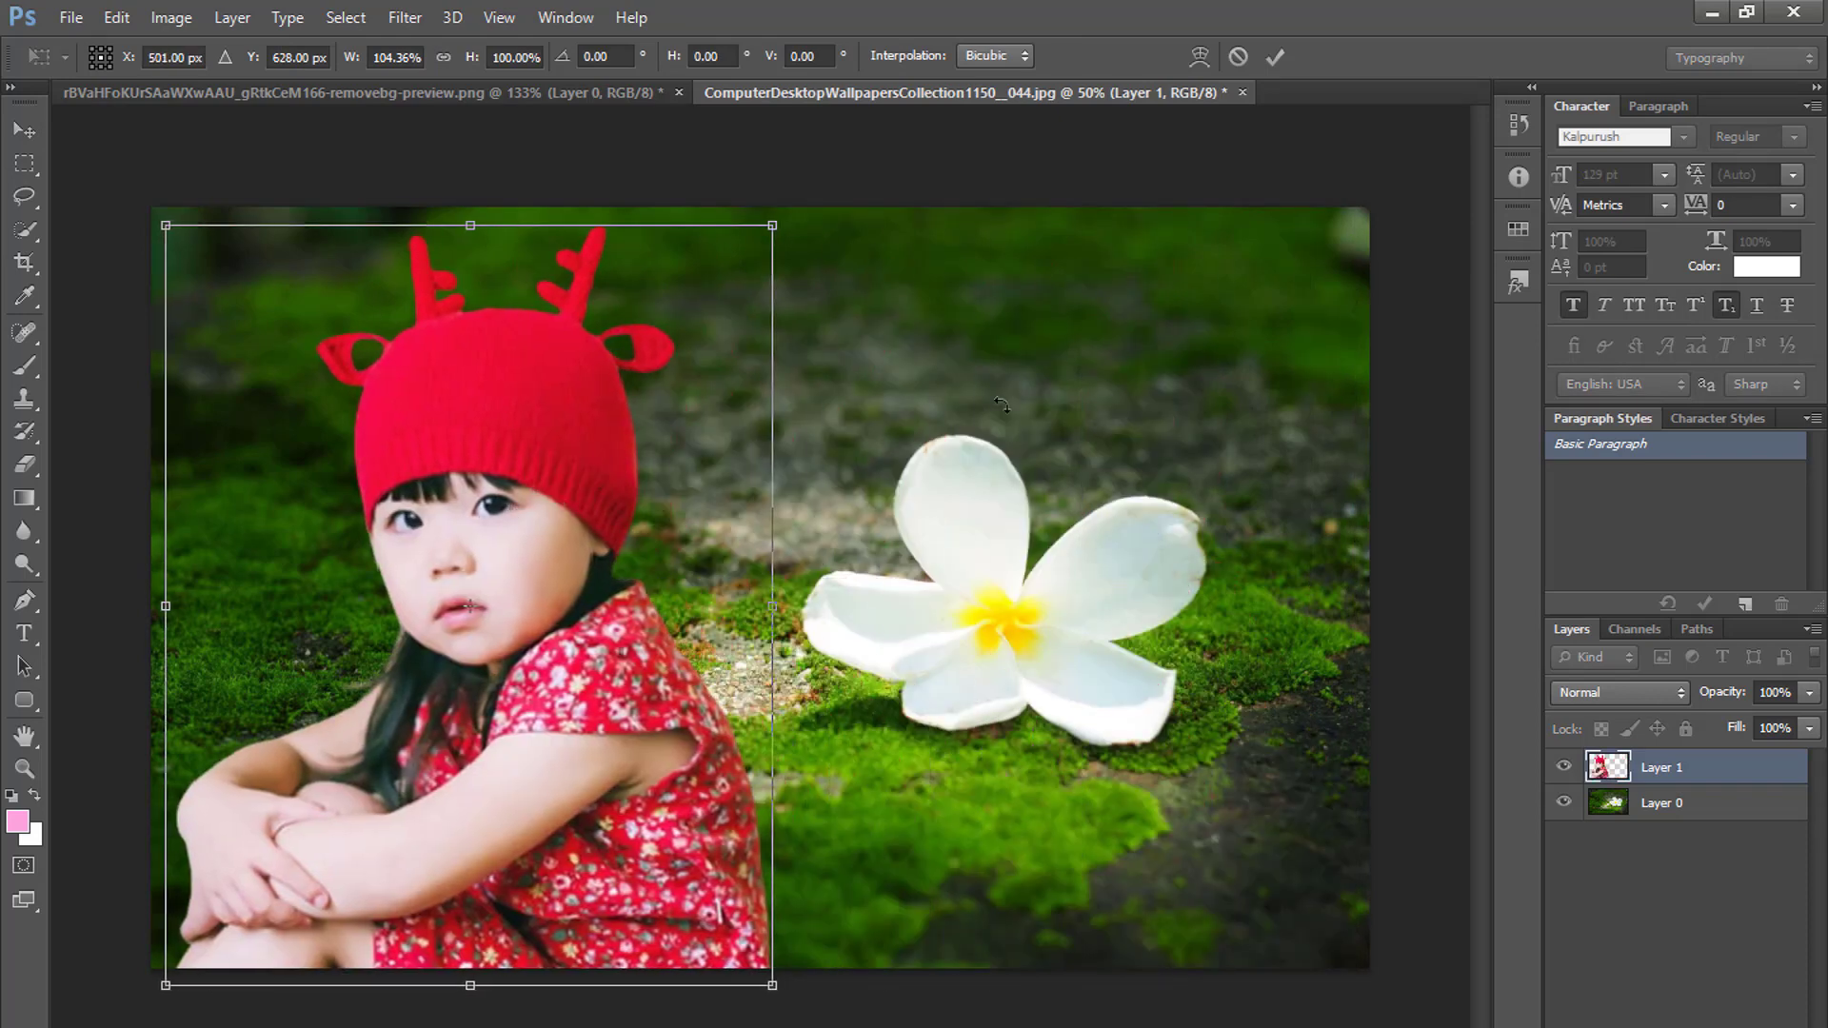
{"action": "left_click", "coordinate": [1275, 57]}
{"action": "scroll", "coordinate": [1193, 408], "scroll_direction": "down", "scroll_amount": 3}
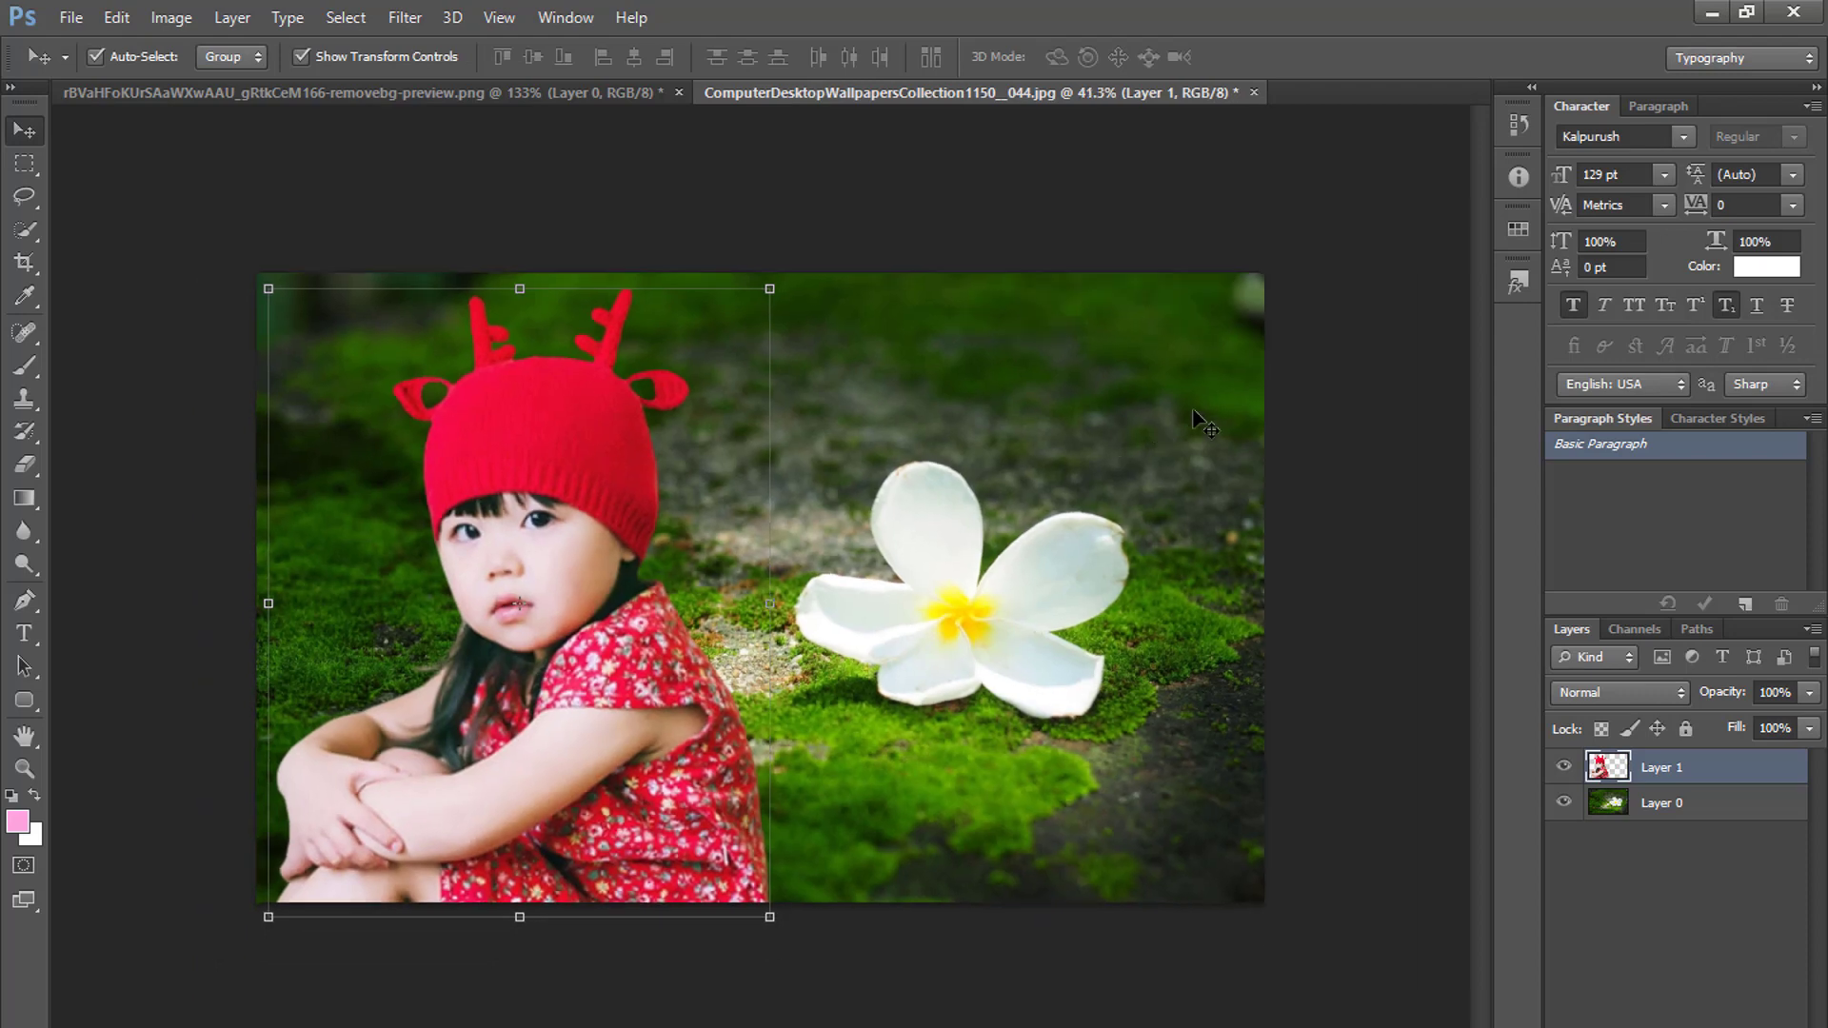
{"action": "left_click", "coordinate": [1259, 455]}
{"action": "scroll", "coordinate": [1265, 459], "scroll_direction": "up", "scroll_amount": 2}
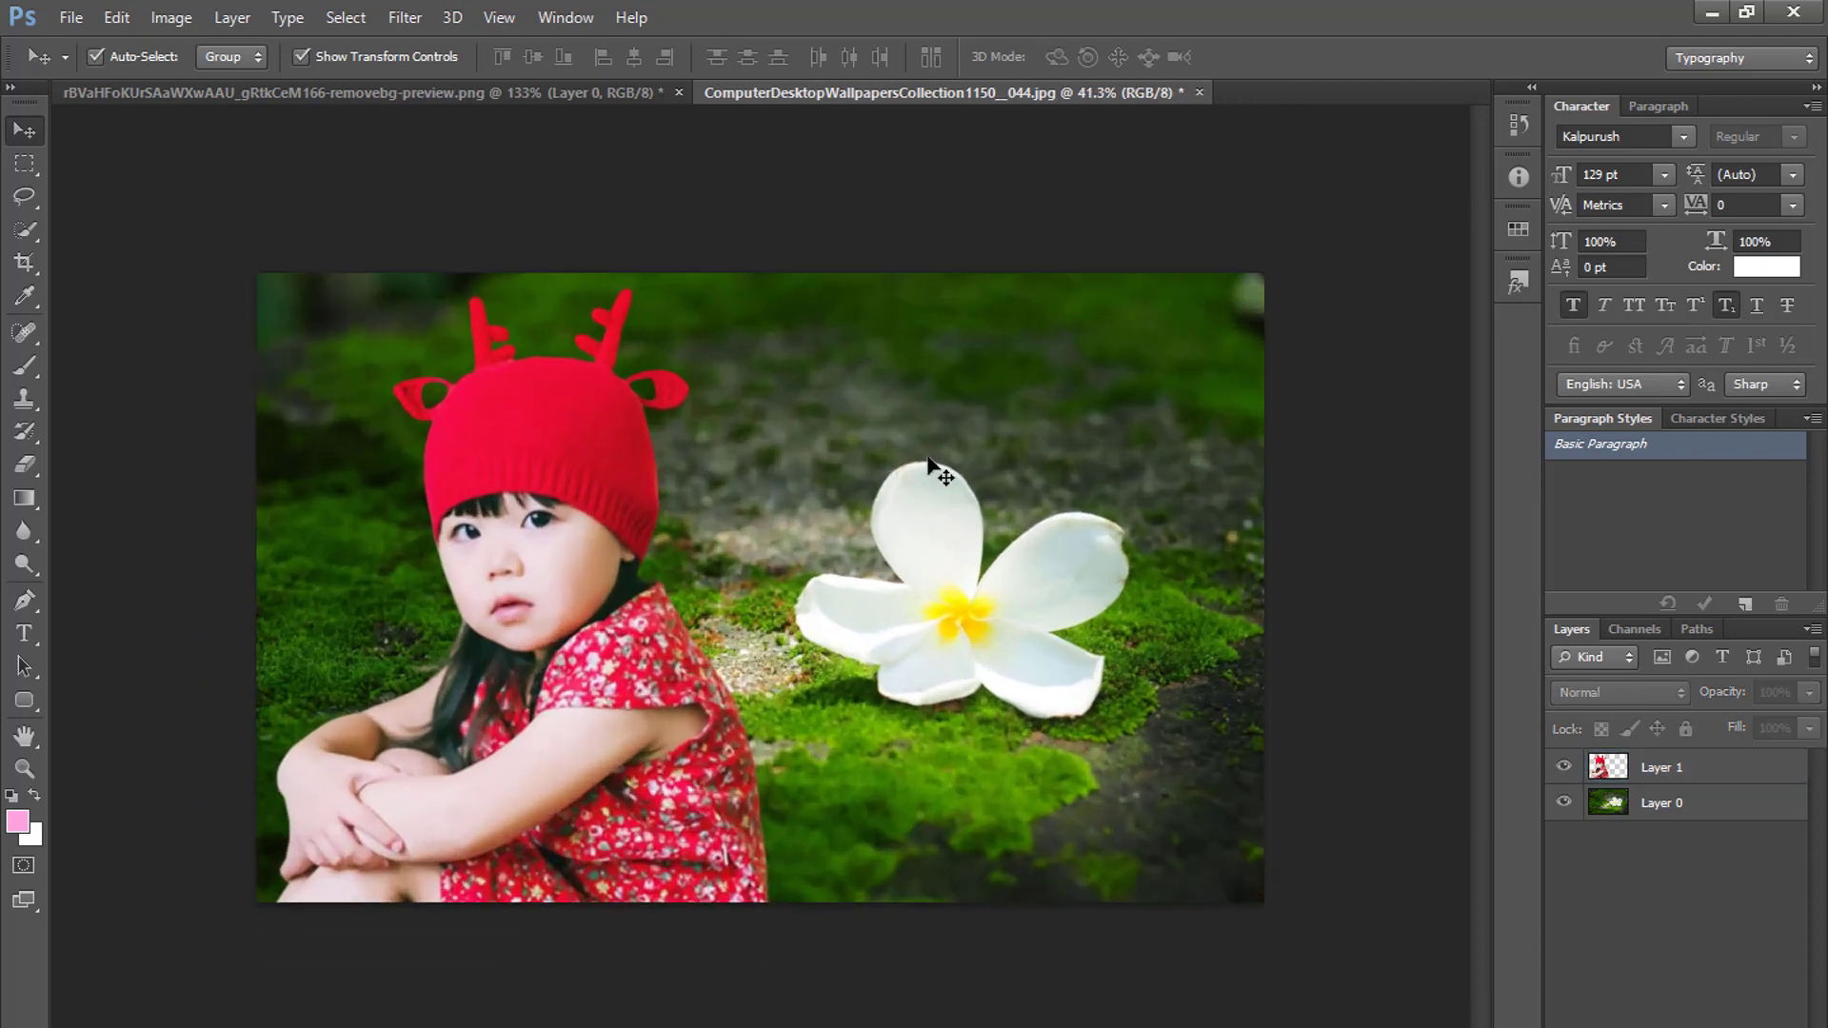
{"action": "scroll", "coordinate": [943, 485], "scroll_direction": "down", "scroll_amount": 1}
{"action": "scroll", "coordinate": [945, 488], "scroll_direction": "down", "scroll_amount": 2}
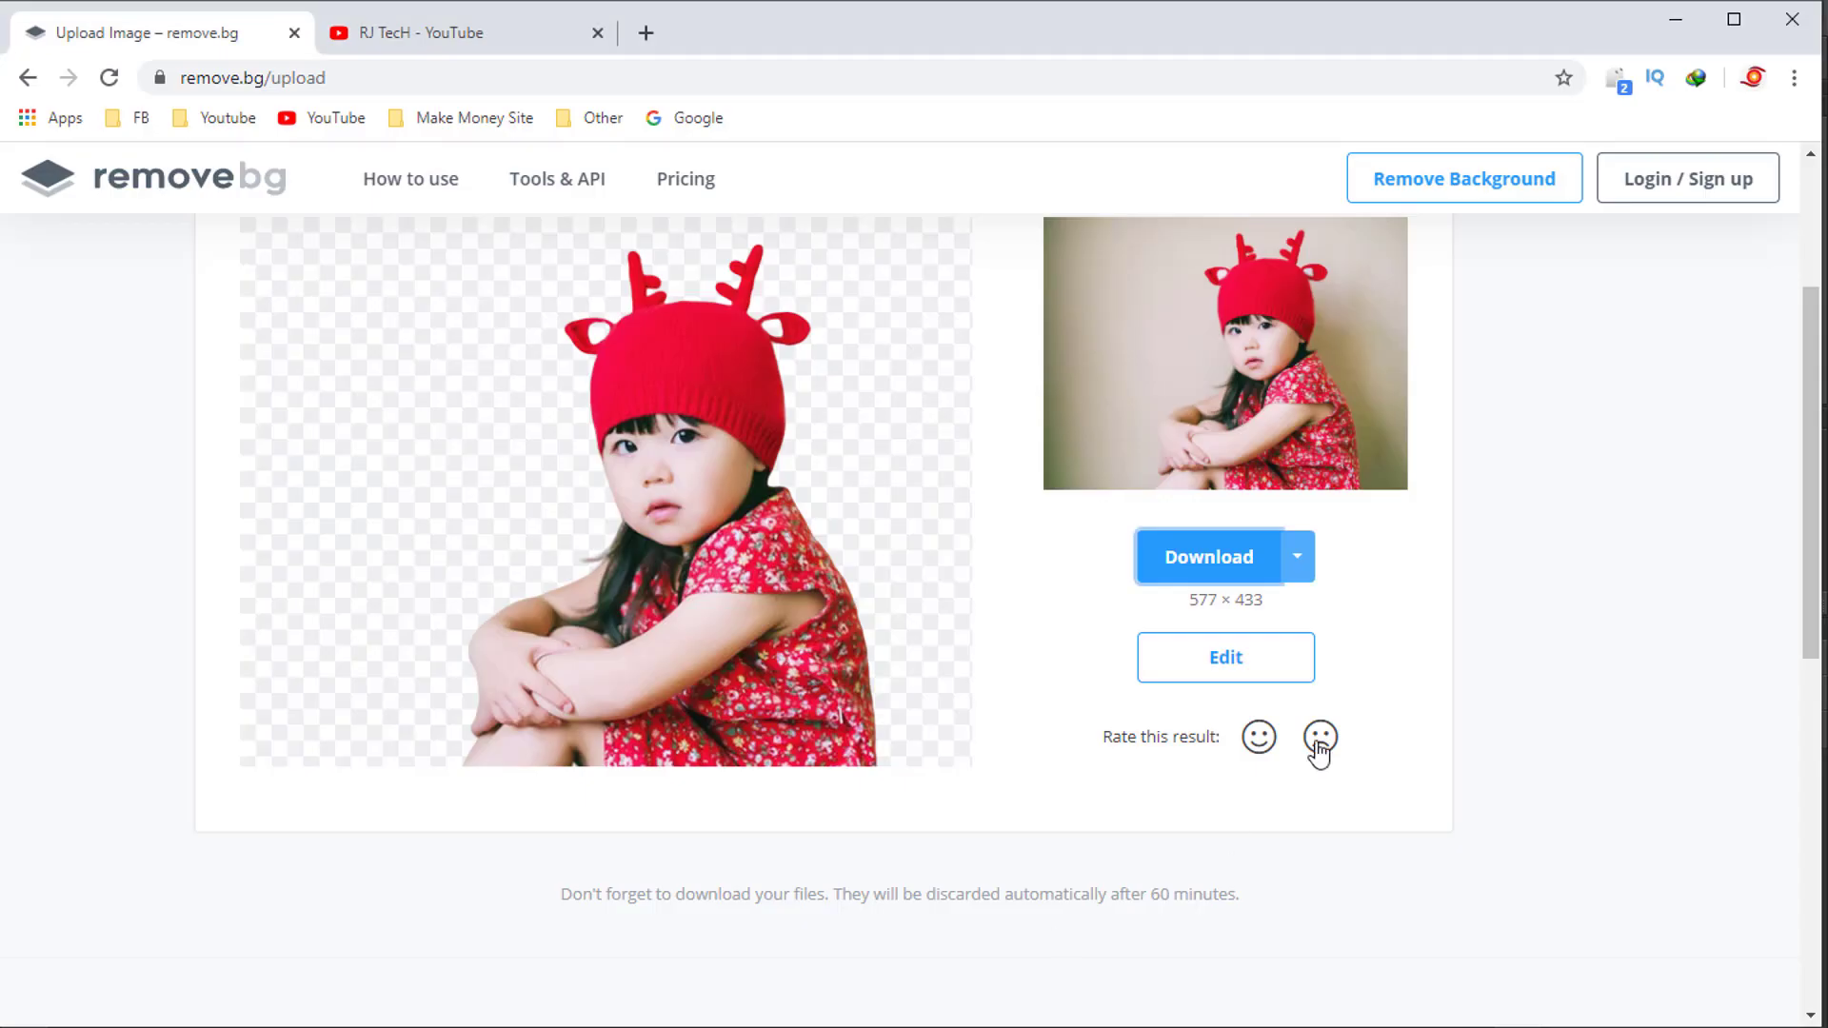
- Close the result card on remove.bg, then return to the Photoshop garden composite
{"action": "scroll", "coordinate": [534, 238], "scroll_direction": "down", "scroll_amount": 1}
{"action": "scroll", "coordinate": [633, 389], "scroll_direction": "up", "scroll_amount": 3}
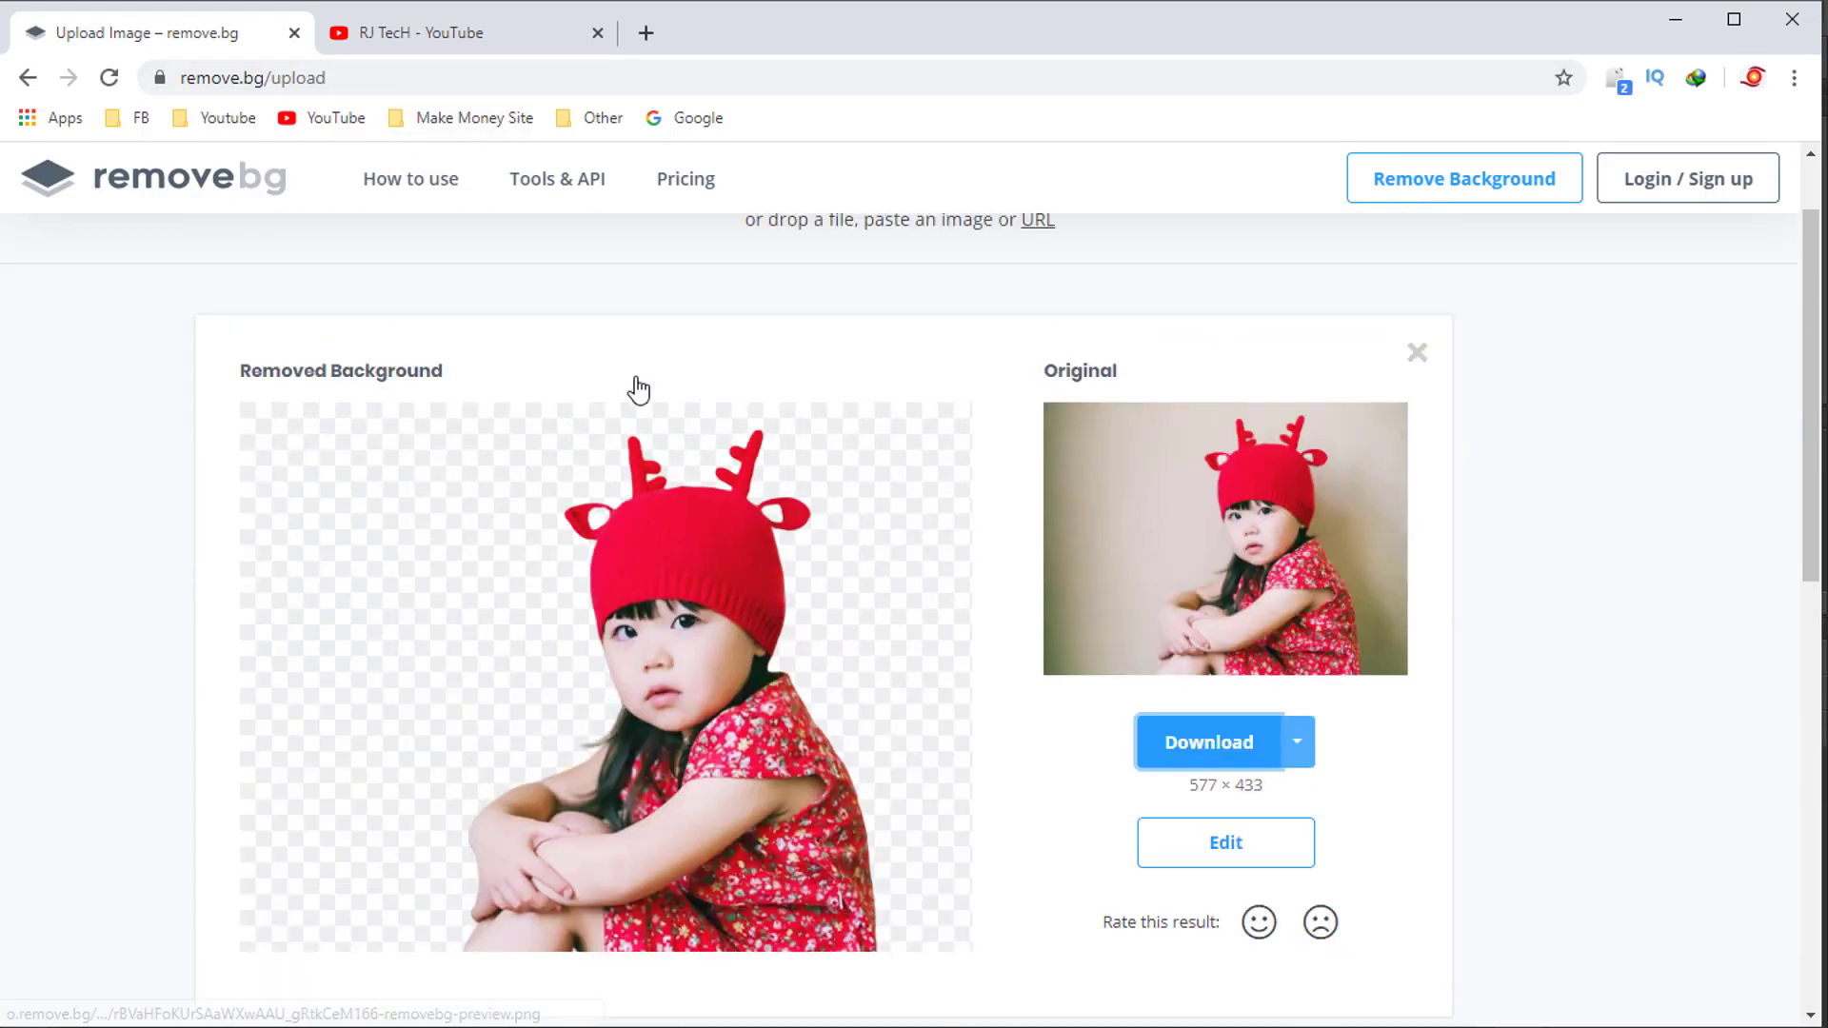
{"action": "scroll", "coordinate": [833, 437], "scroll_direction": "up", "scroll_amount": 1}
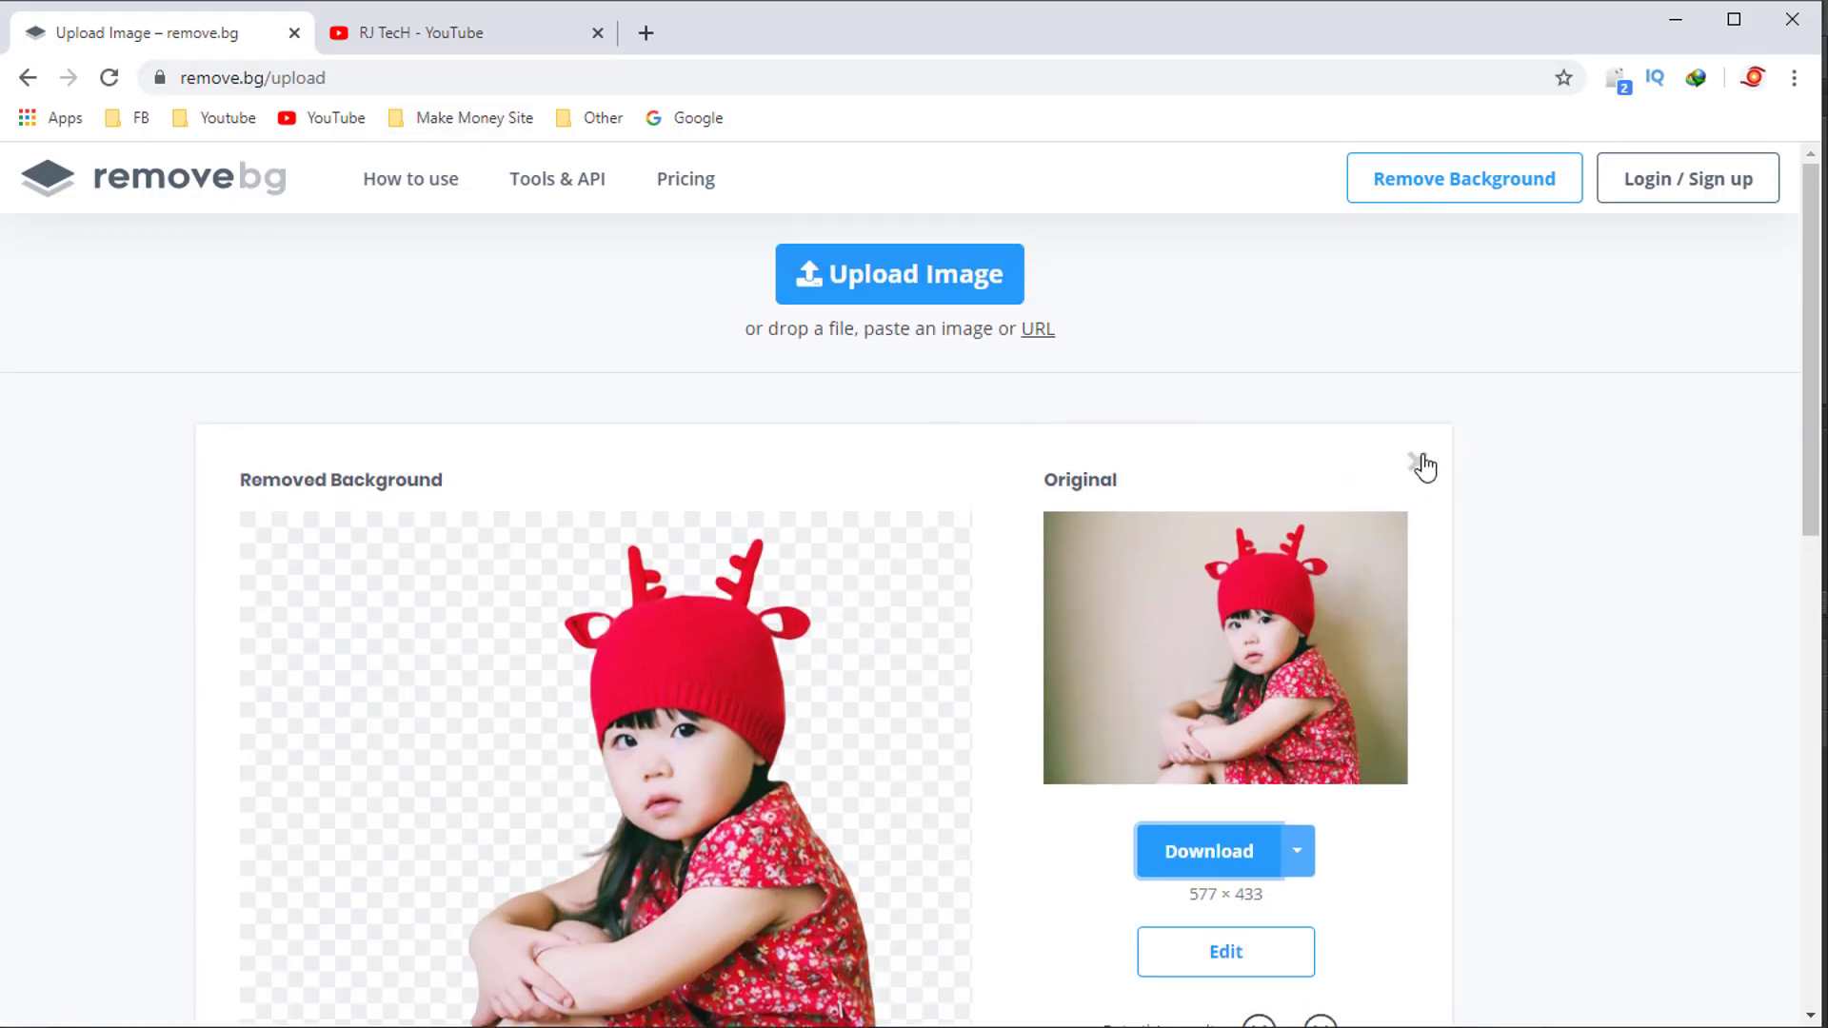
{"action": "left_click", "coordinate": [1416, 463]}
{"action": "scroll", "coordinate": [819, 524], "scroll_direction": "down", "scroll_amount": 4}
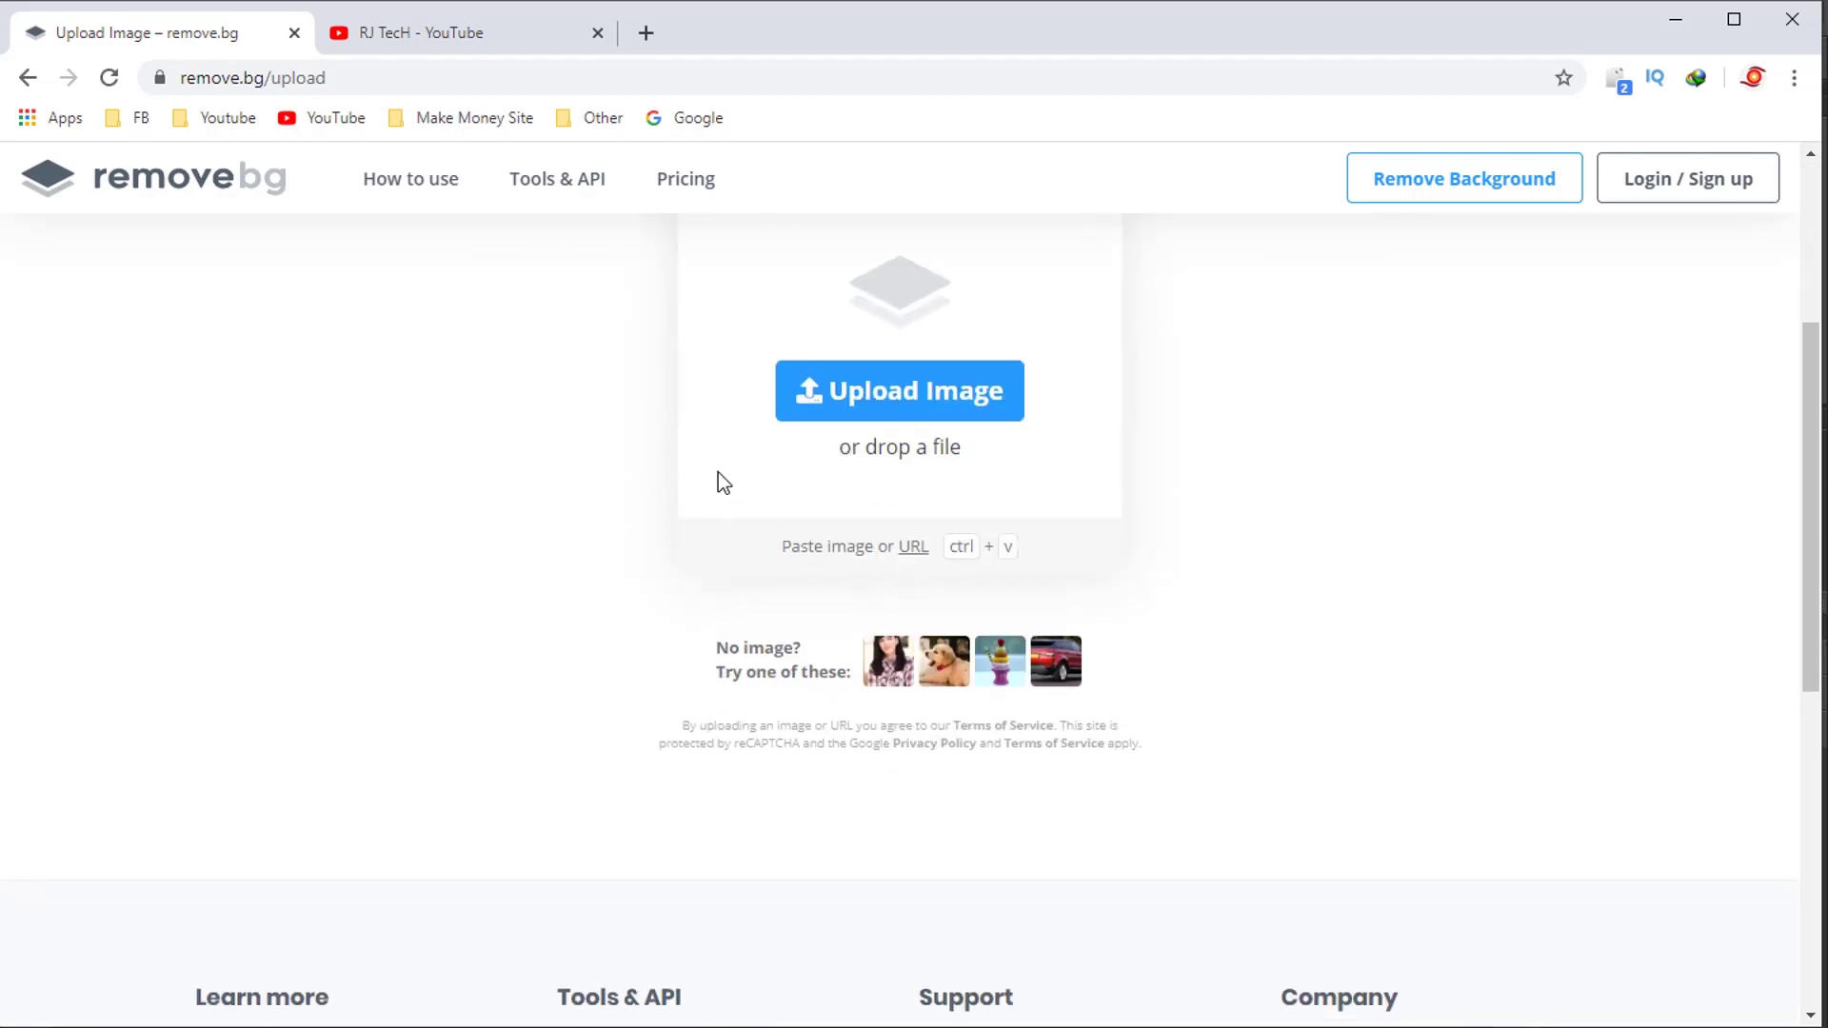
{"action": "scroll", "coordinate": [1111, 504], "scroll_direction": "up", "scroll_amount": 4}
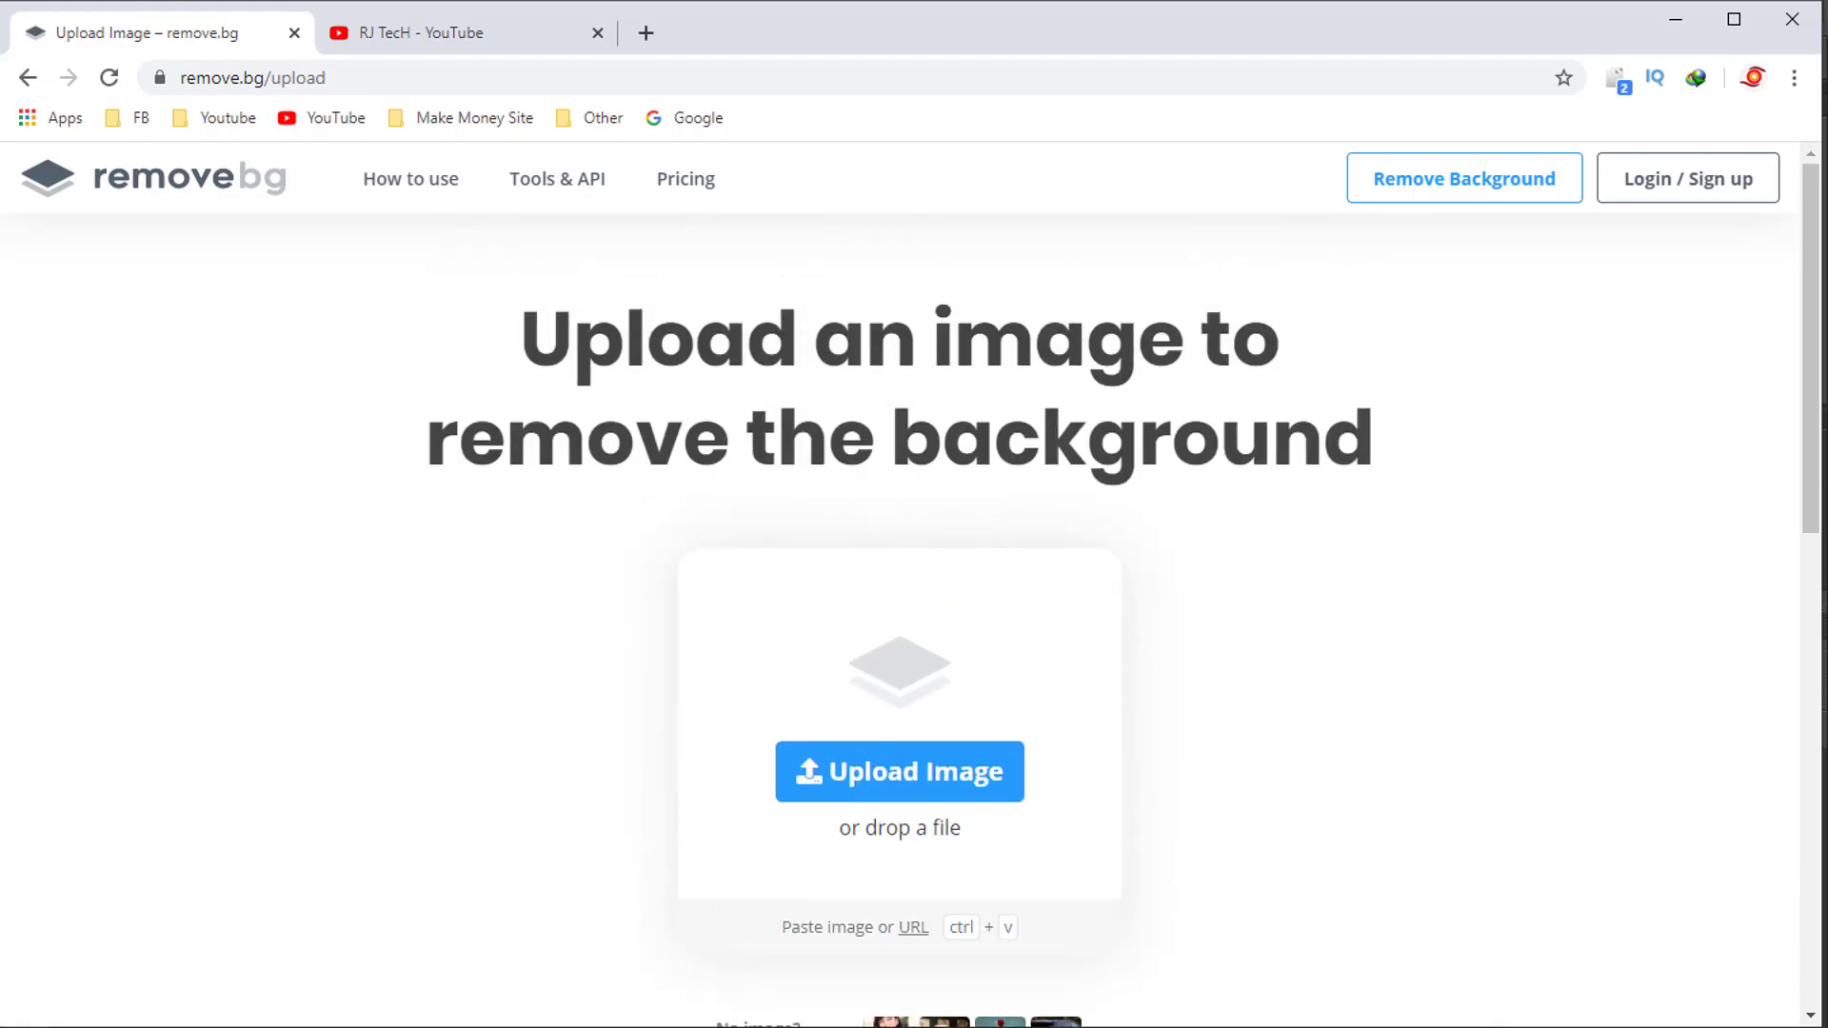
{"action": "key", "text": "alt+Tab"}
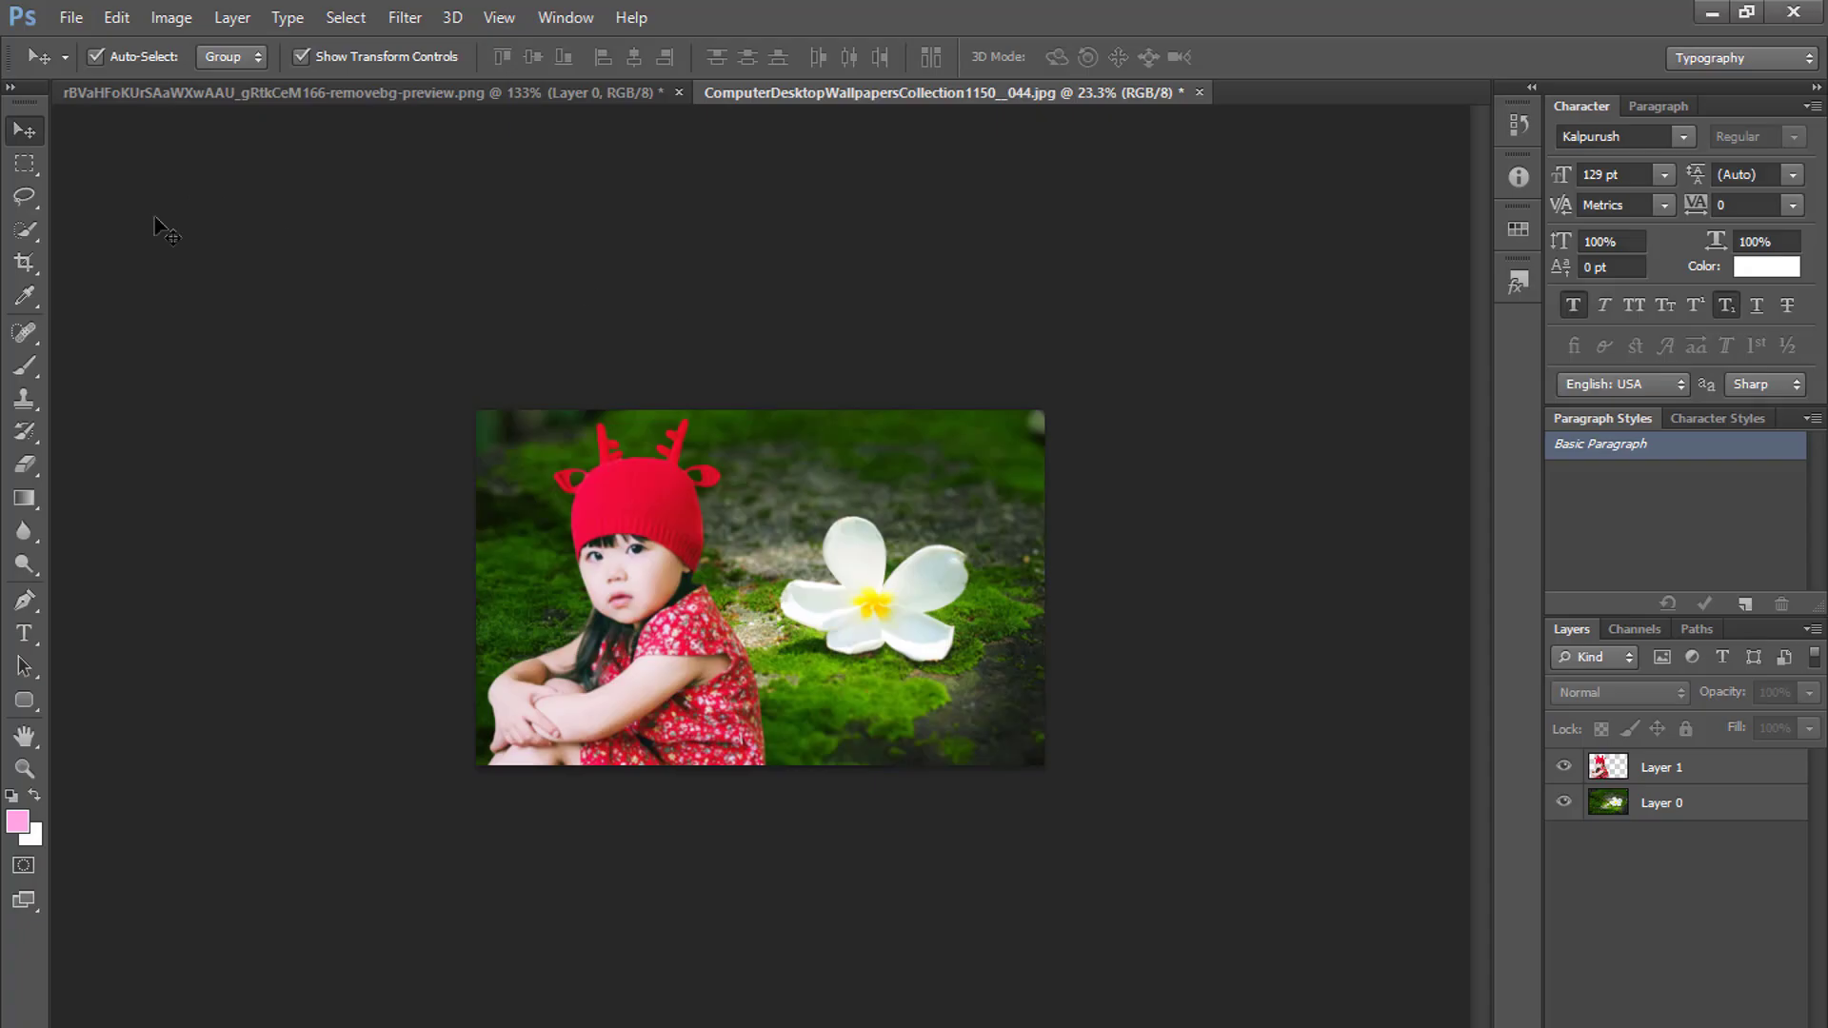
- Quick-select the girl's outline on Layer 1, from hat and face down over her body
{"action": "left_click", "coordinate": [26, 229]}
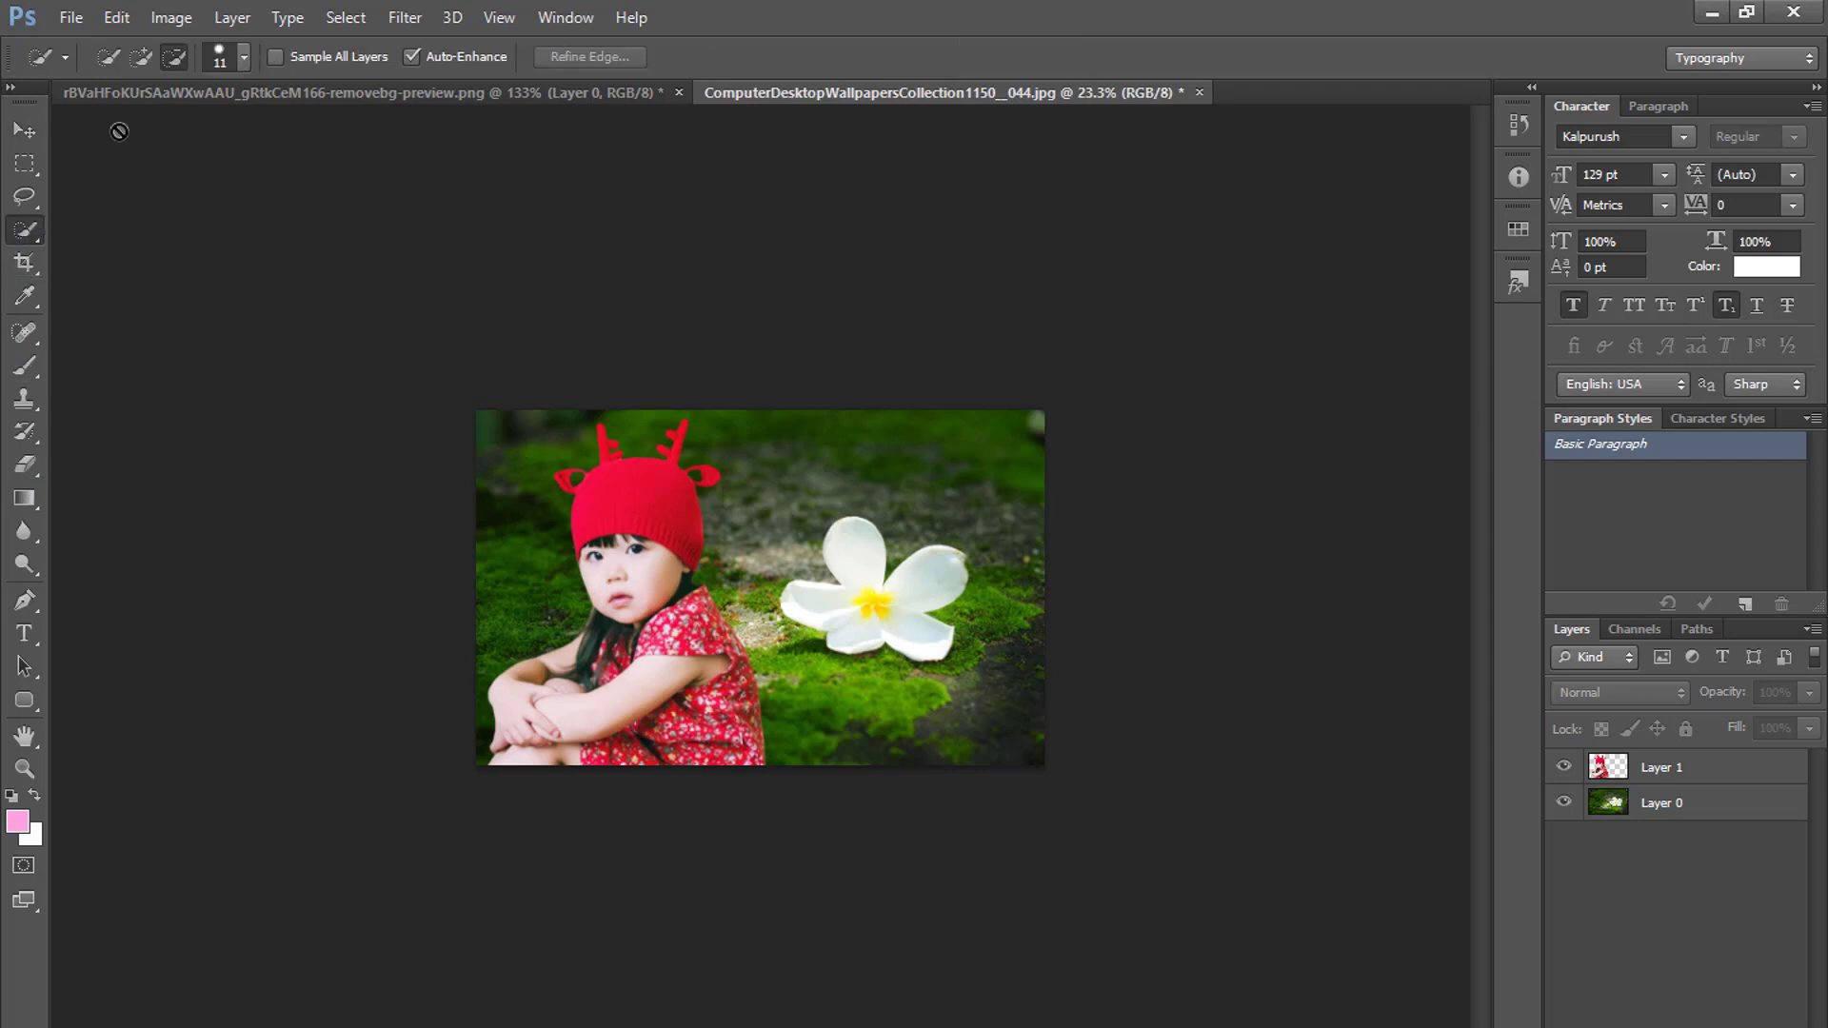
{"action": "left_click", "coordinate": [1711, 765]}
{"action": "left_click_drag", "start_coordinate": [649, 569], "coordinate": [659, 630]}
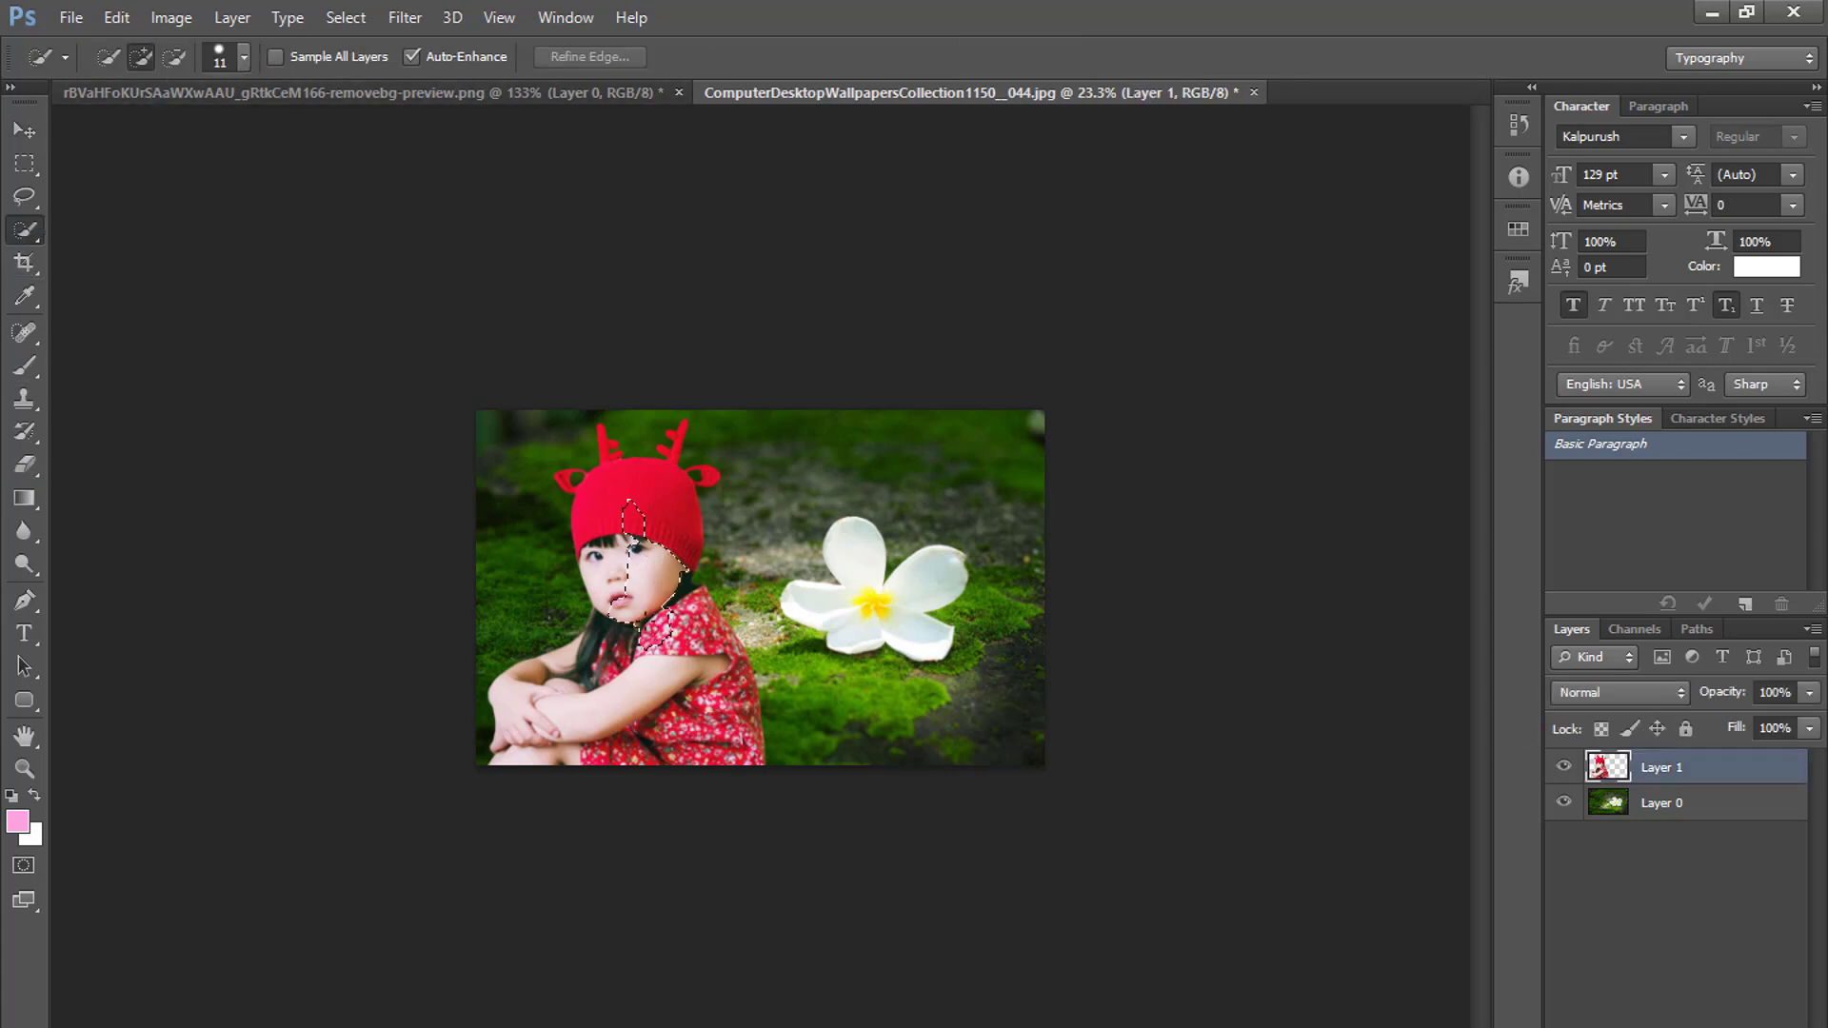
{"action": "left_click_drag", "start_coordinate": [643, 486], "coordinate": [529, 733]}
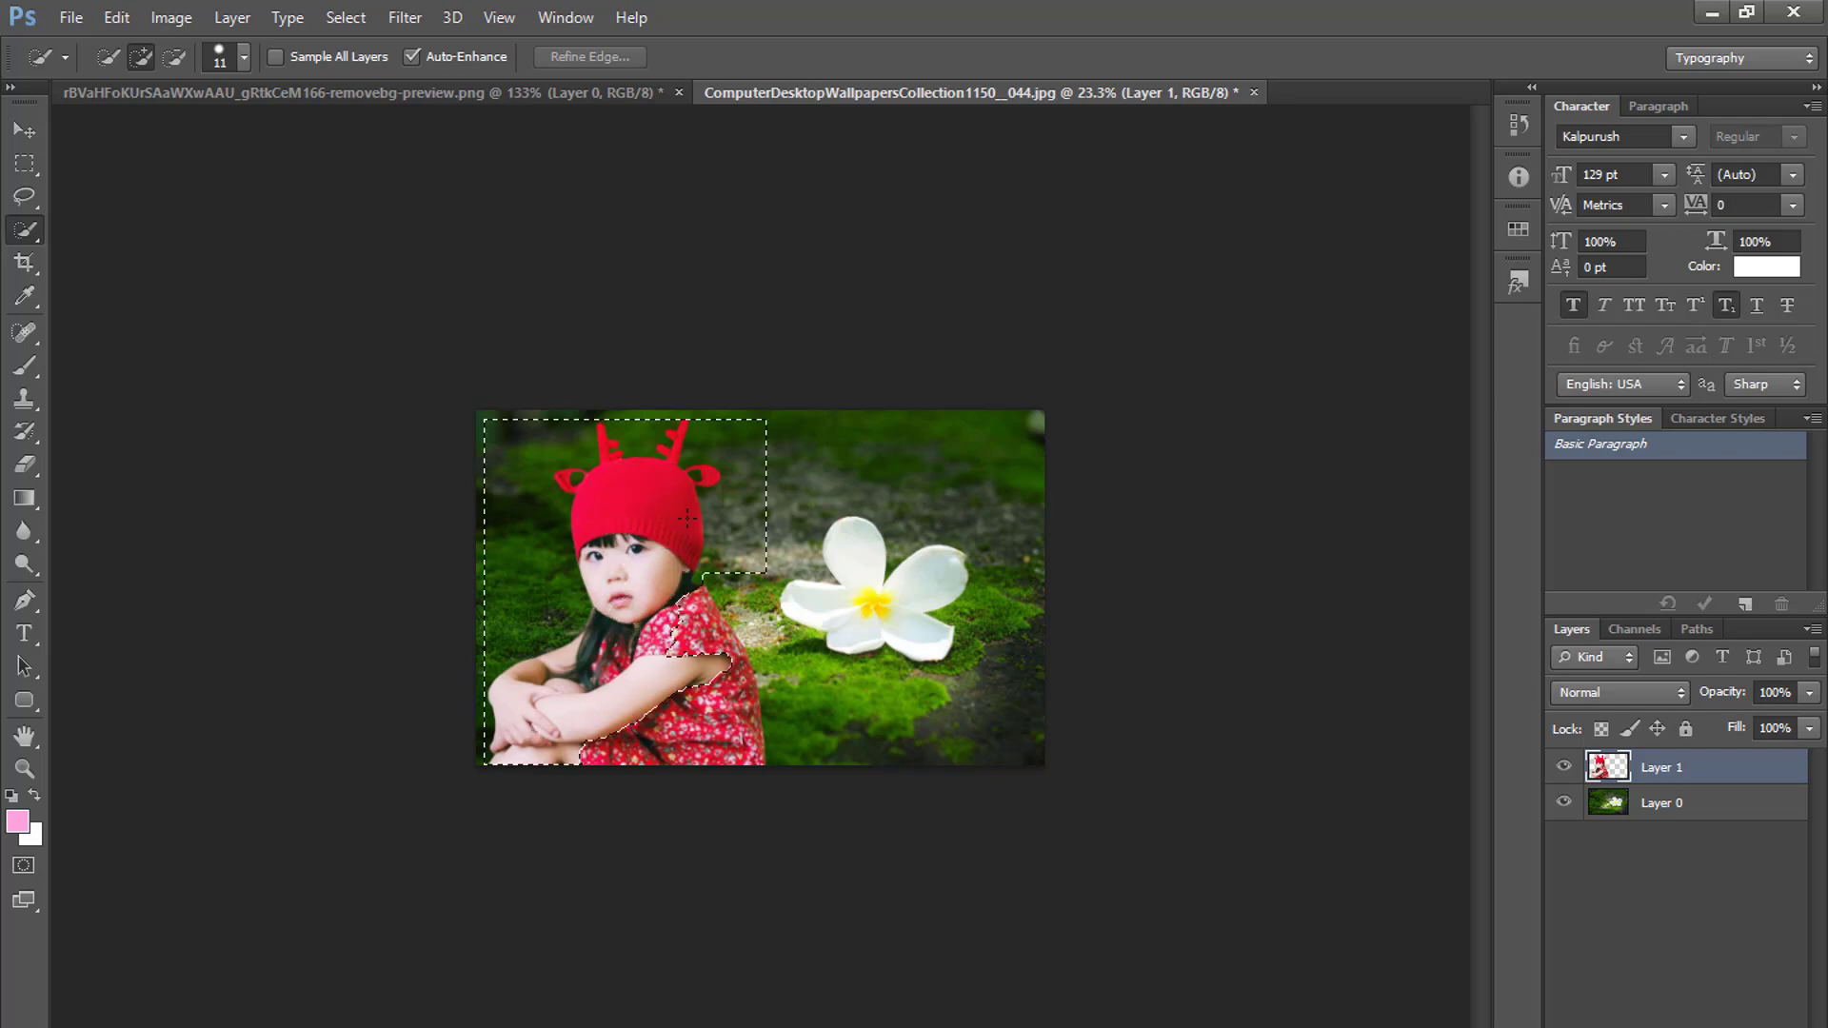
{"action": "left_click_drag", "start_coordinate": [688, 519], "coordinate": [654, 429]}
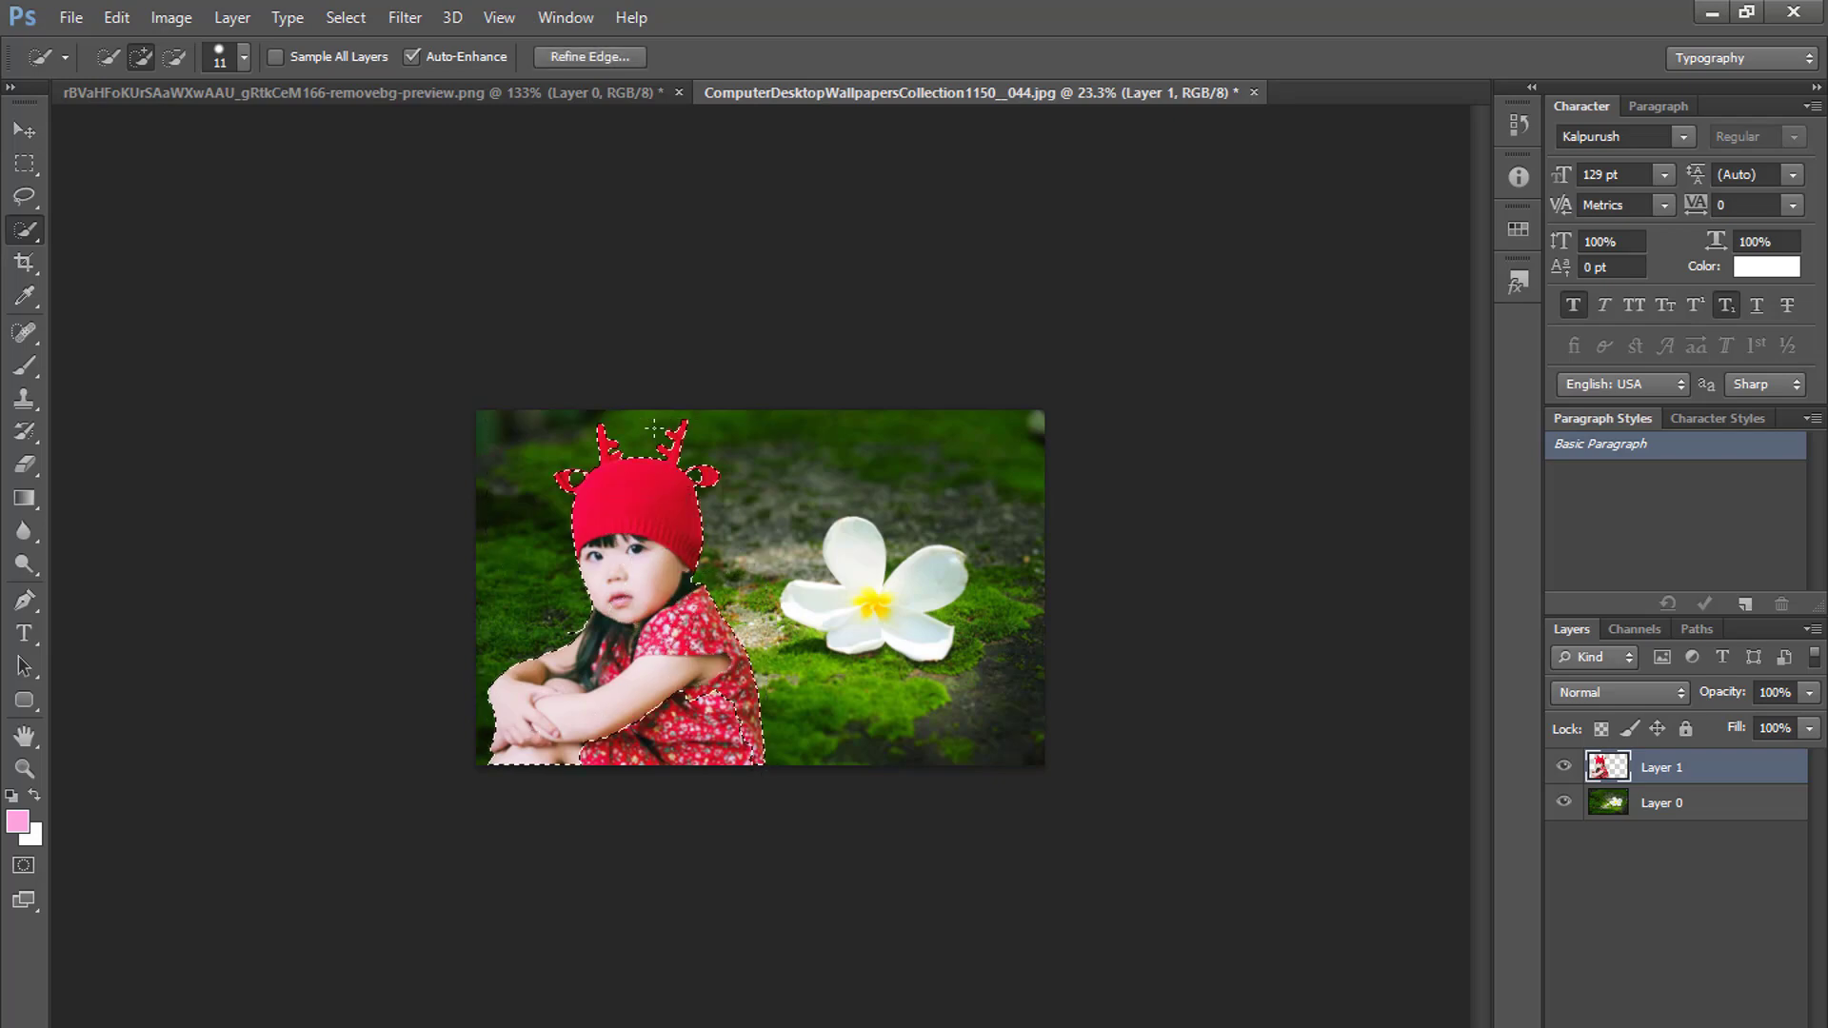
{"action": "scroll", "coordinate": [571, 534], "scroll_direction": "up", "scroll_amount": 2}
{"action": "scroll", "coordinate": [476, 623], "scroll_direction": "up", "scroll_amount": 2}
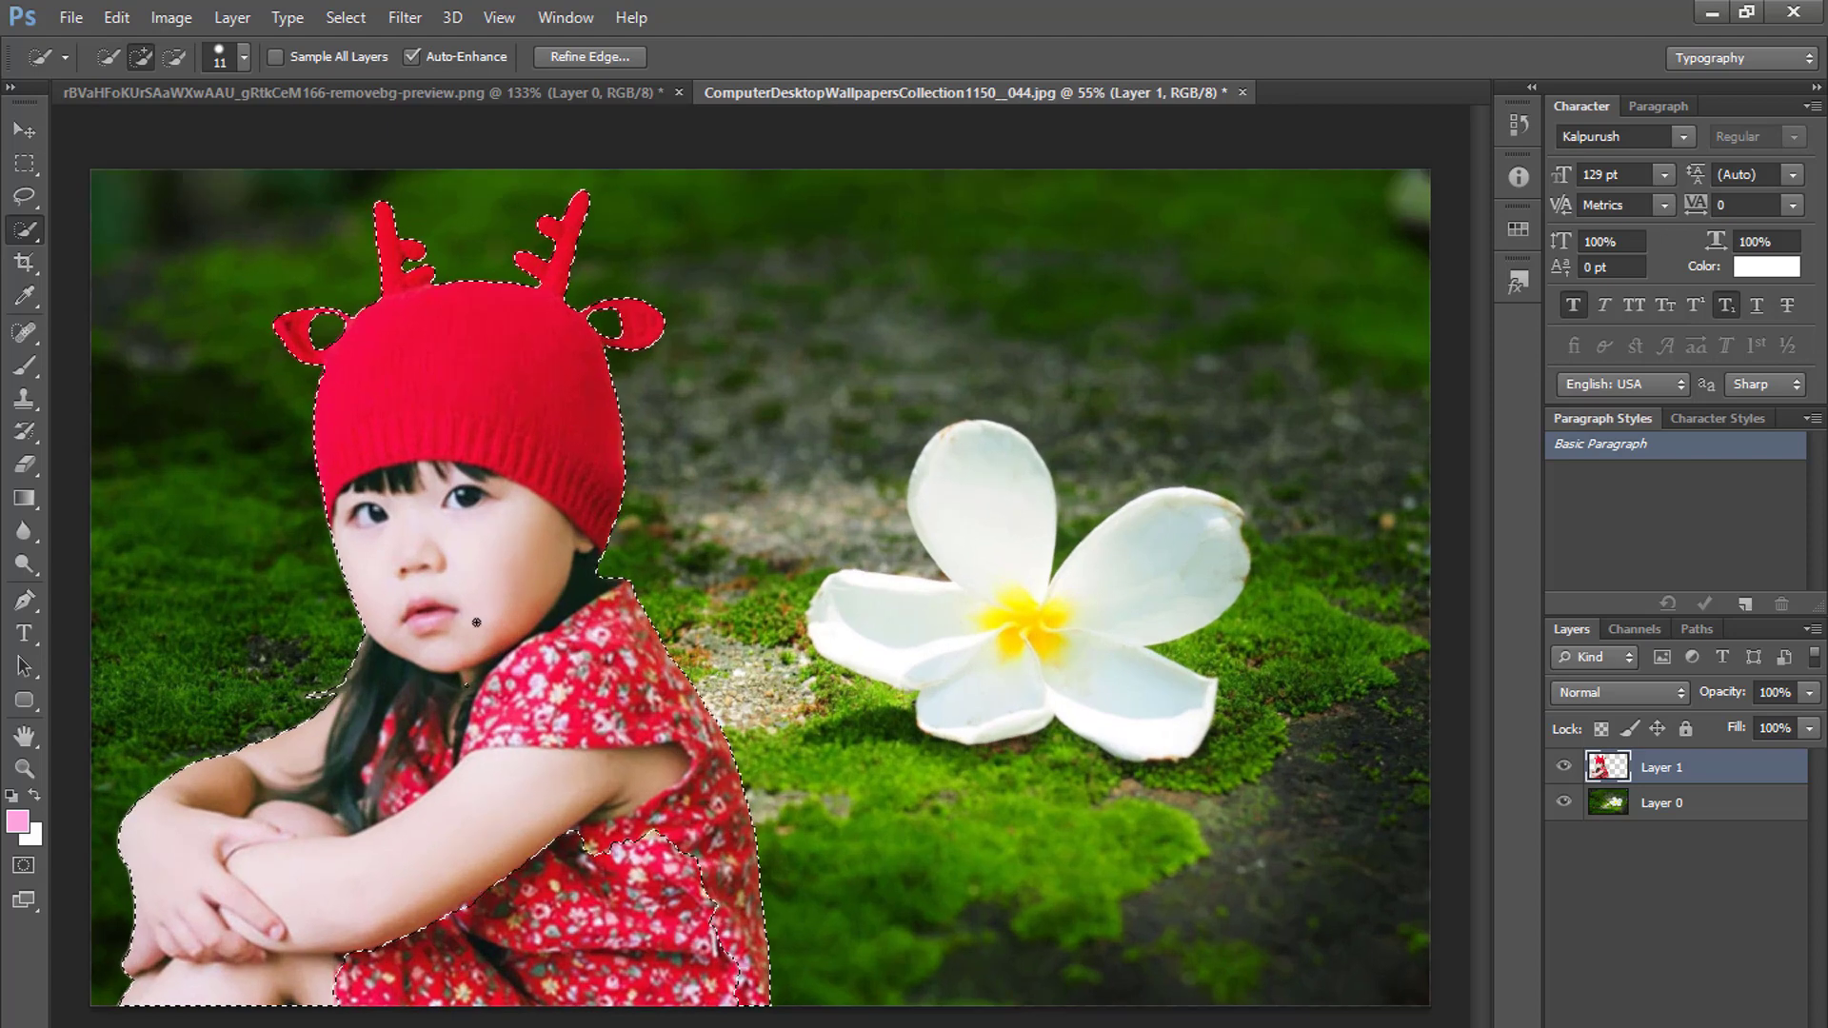
{"action": "scroll", "coordinate": [476, 623], "scroll_direction": "down", "scroll_amount": 2}
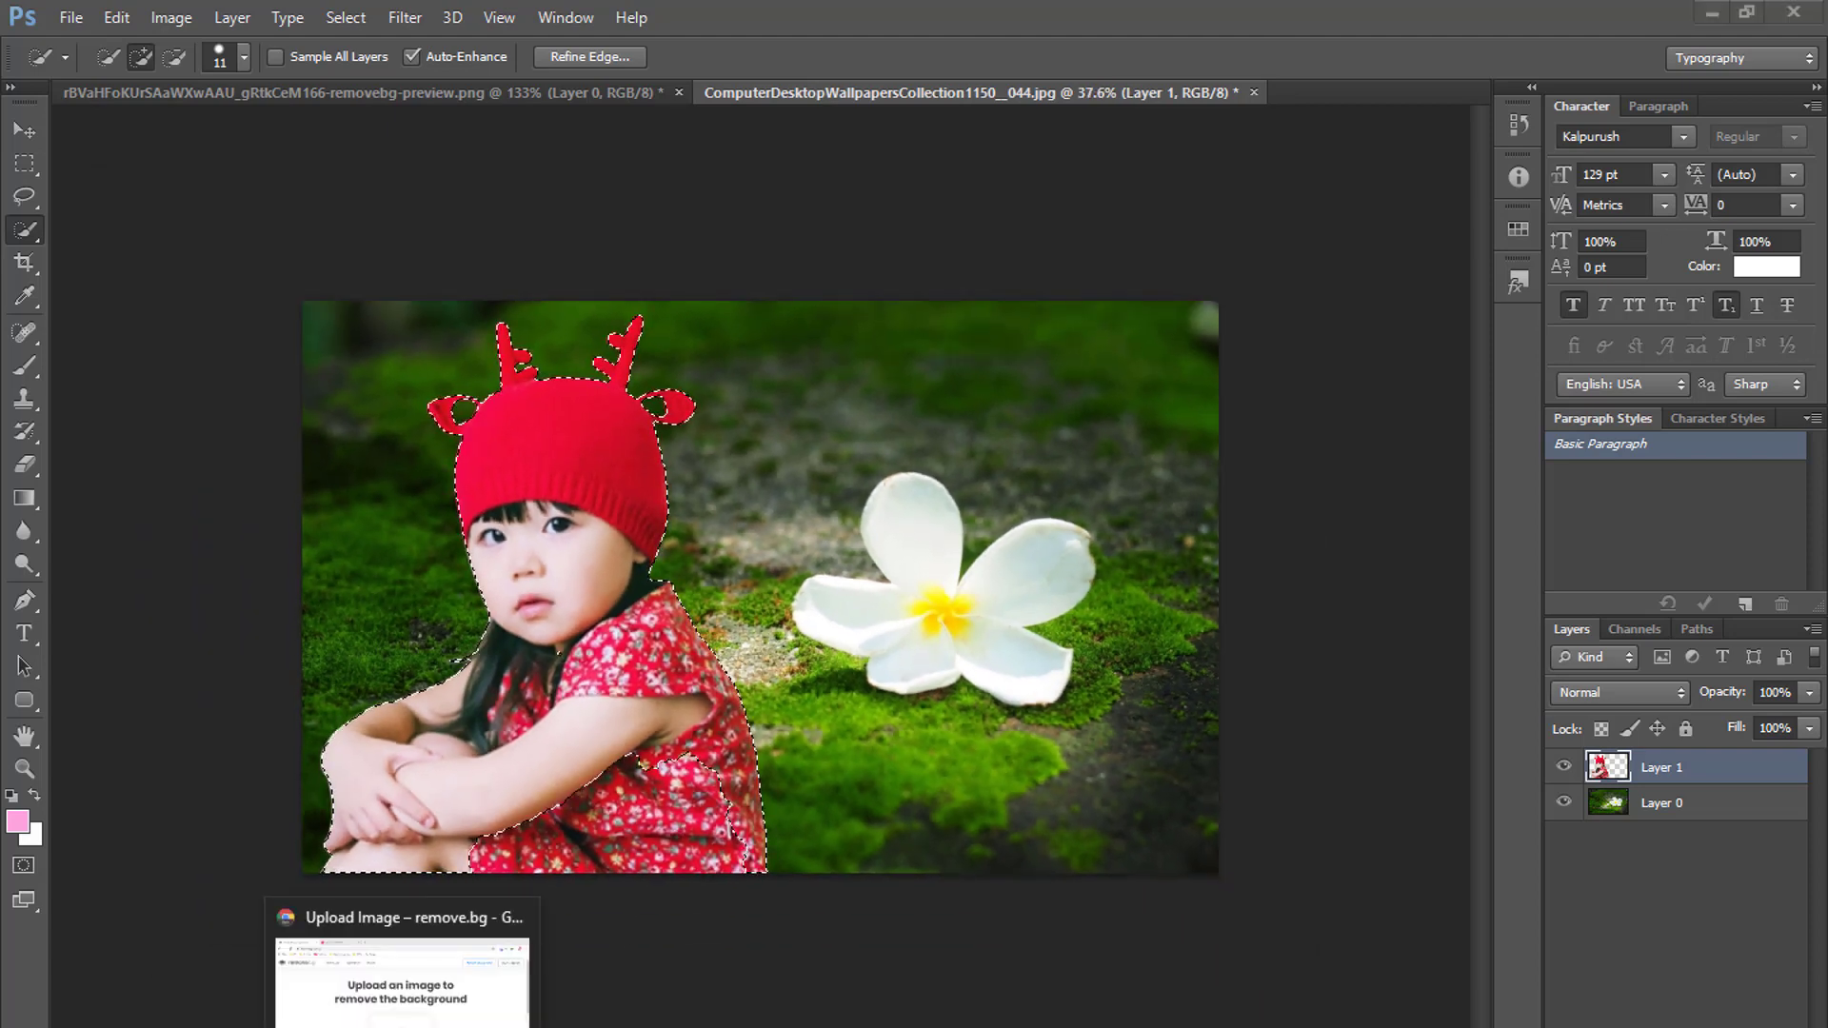
- Leave Photoshop for the browser and bring up the YouTube channel's videos tab
{"action": "left_click", "coordinate": [401, 962]}
{"action": "left_click_drag", "start_coordinate": [538, 331], "coordinate": [1307, 566]}
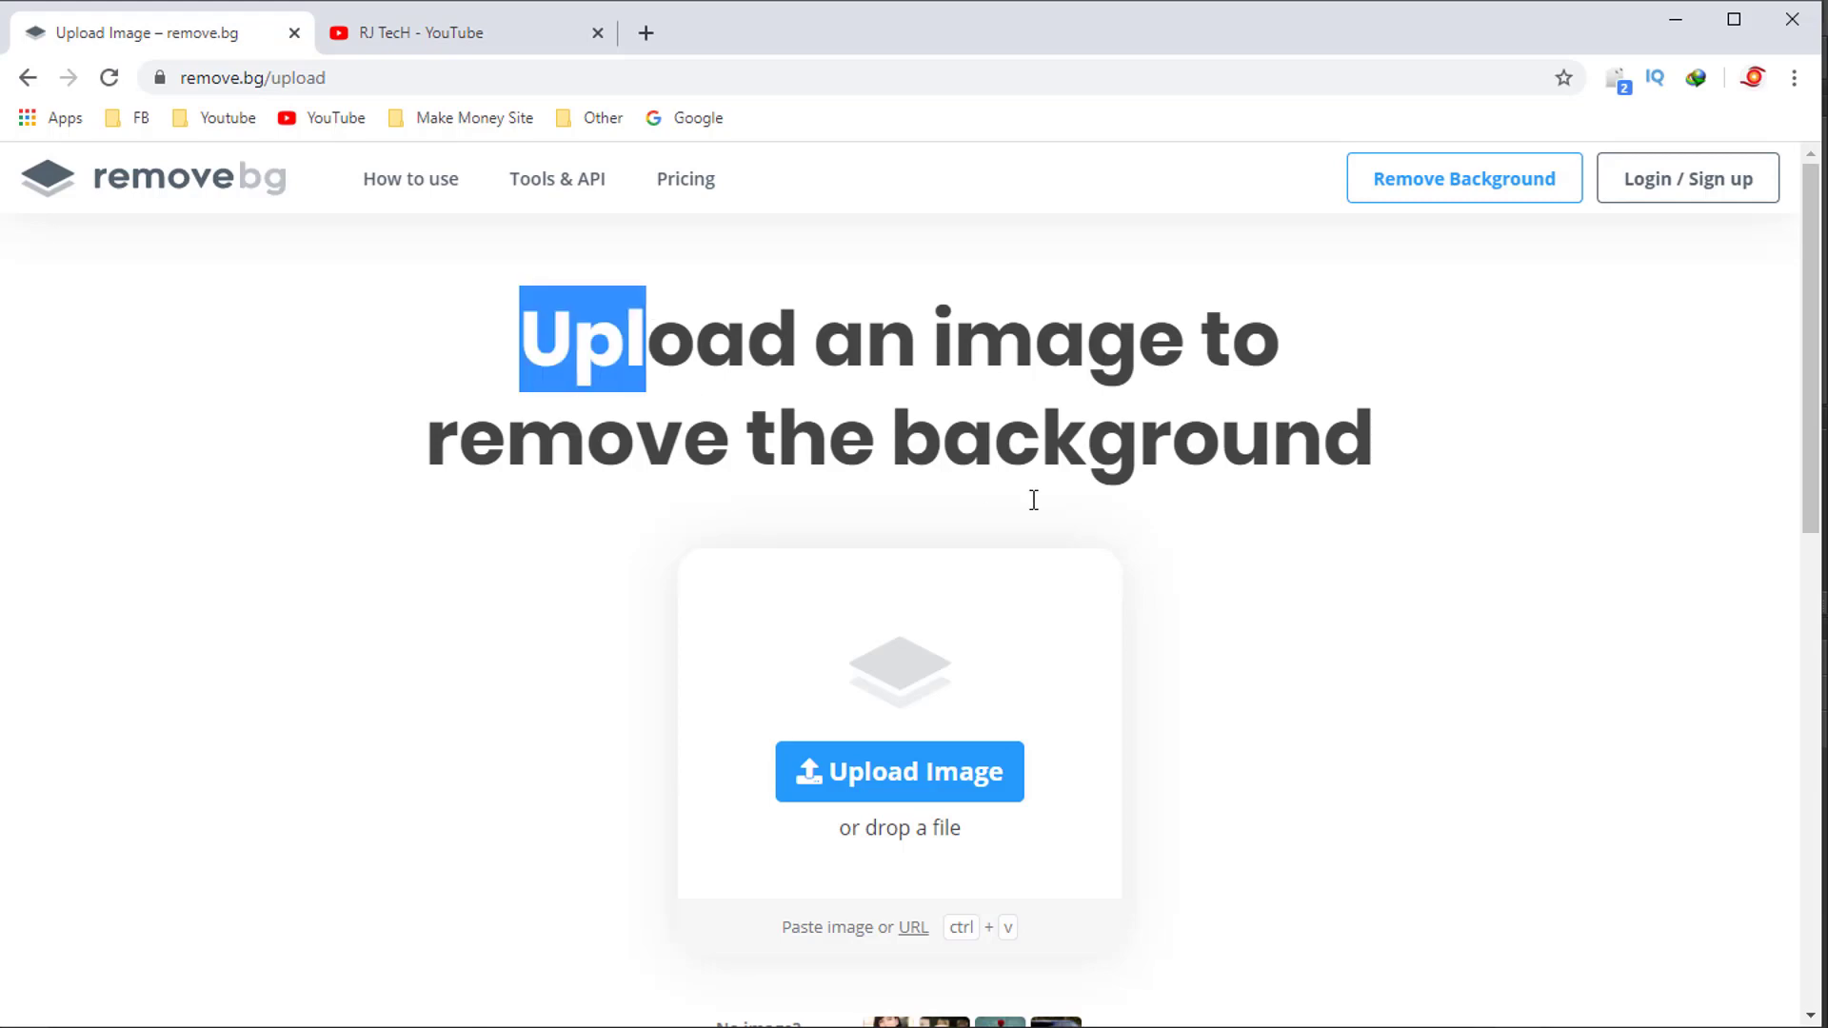
{"action": "left_click", "coordinate": [1267, 668]}
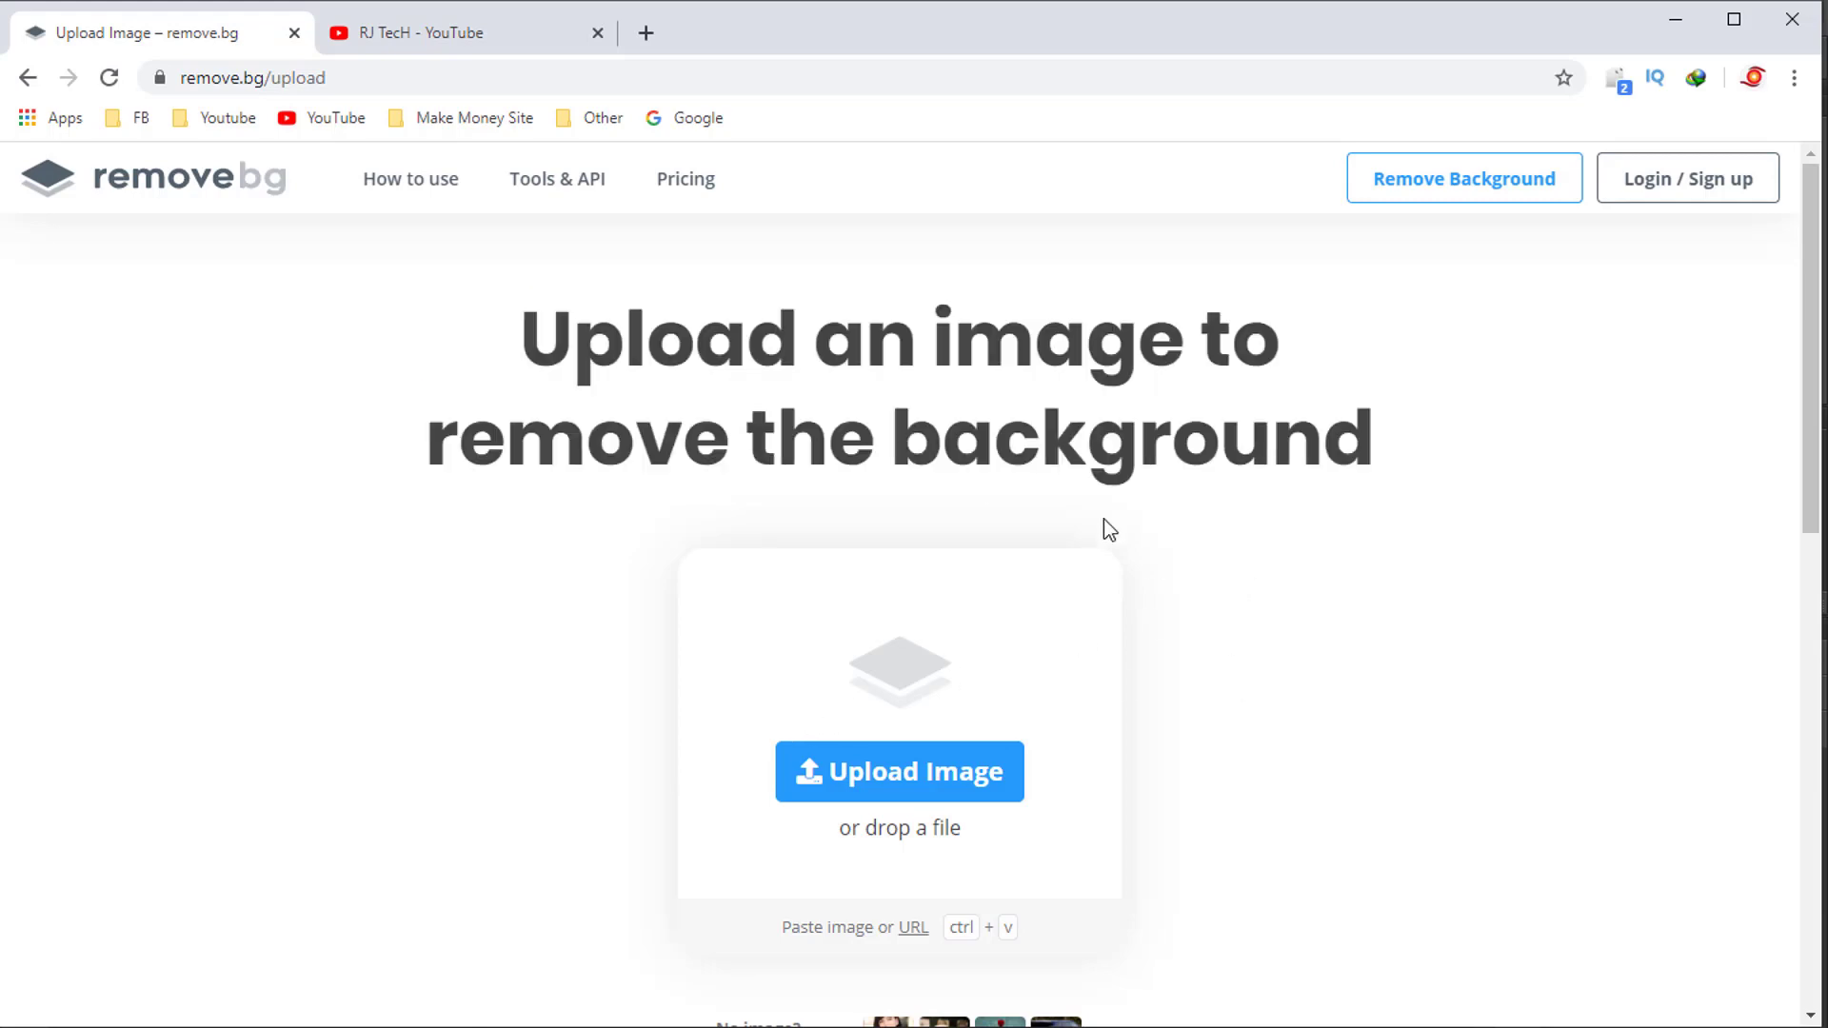
{"action": "left_click", "coordinate": [514, 40]}
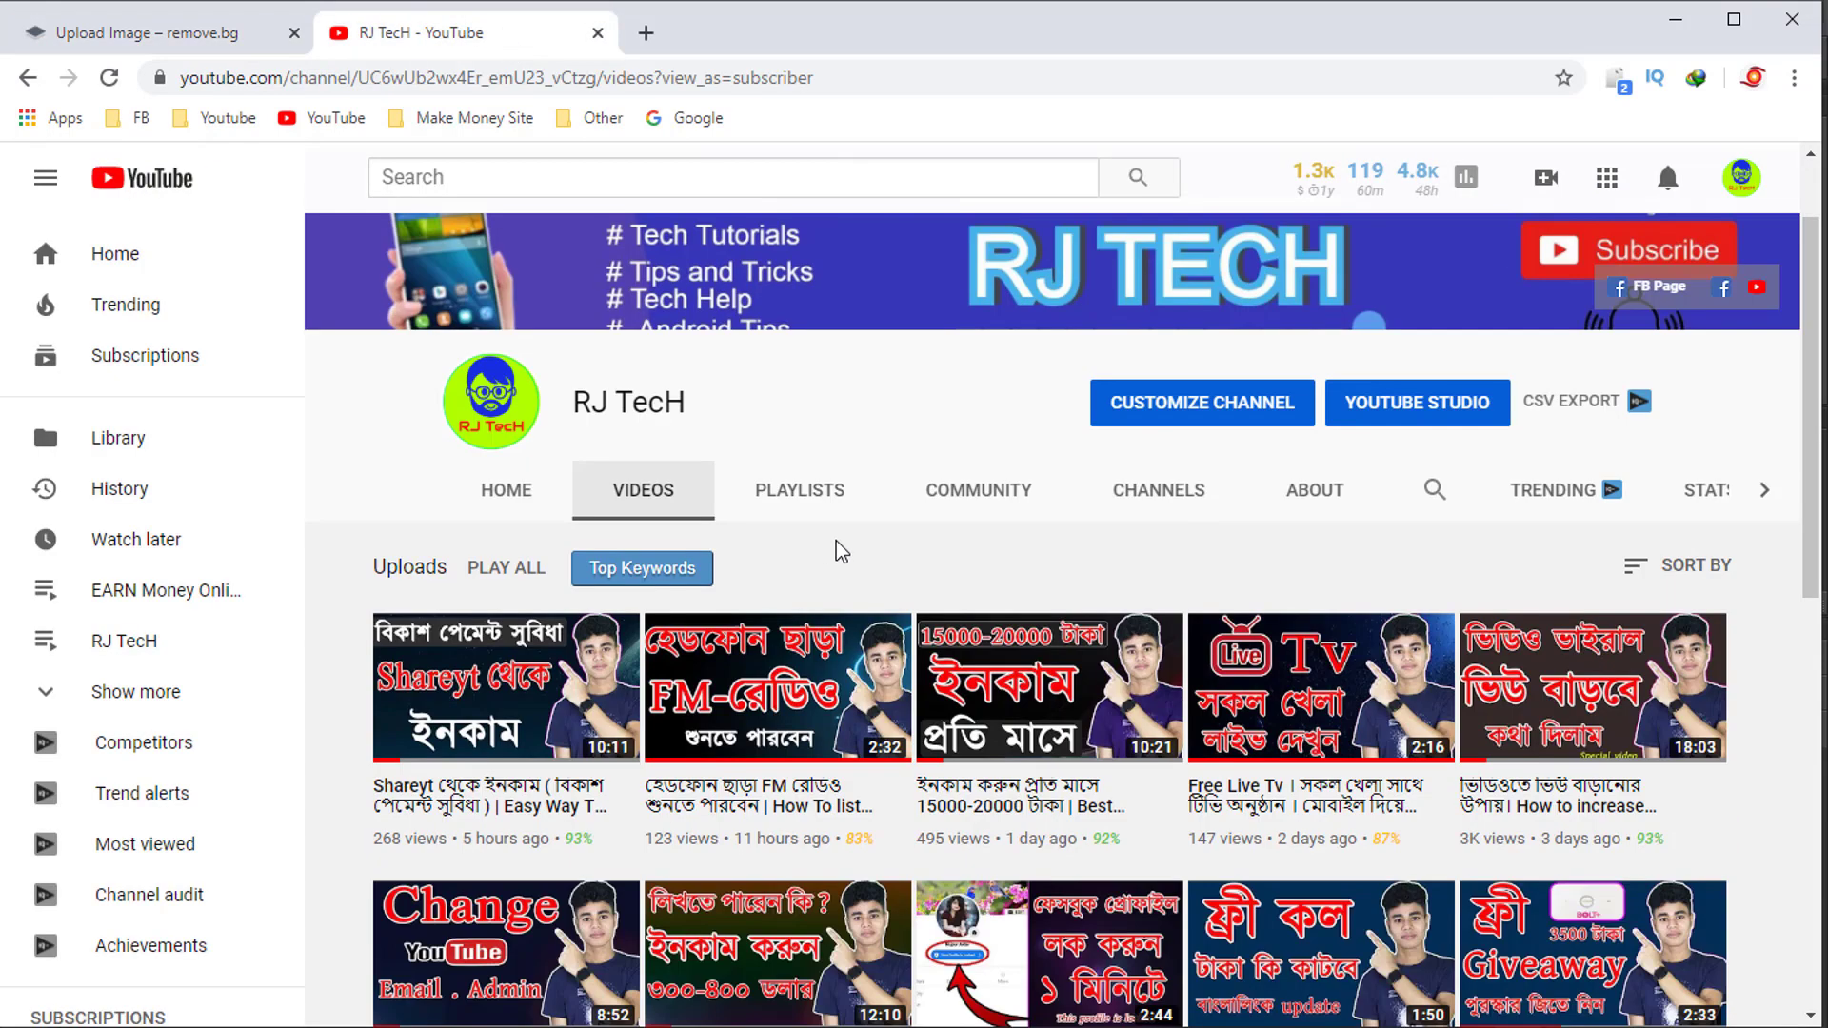
{"action": "scroll", "coordinate": [888, 564], "scroll_direction": "down", "scroll_amount": 3}
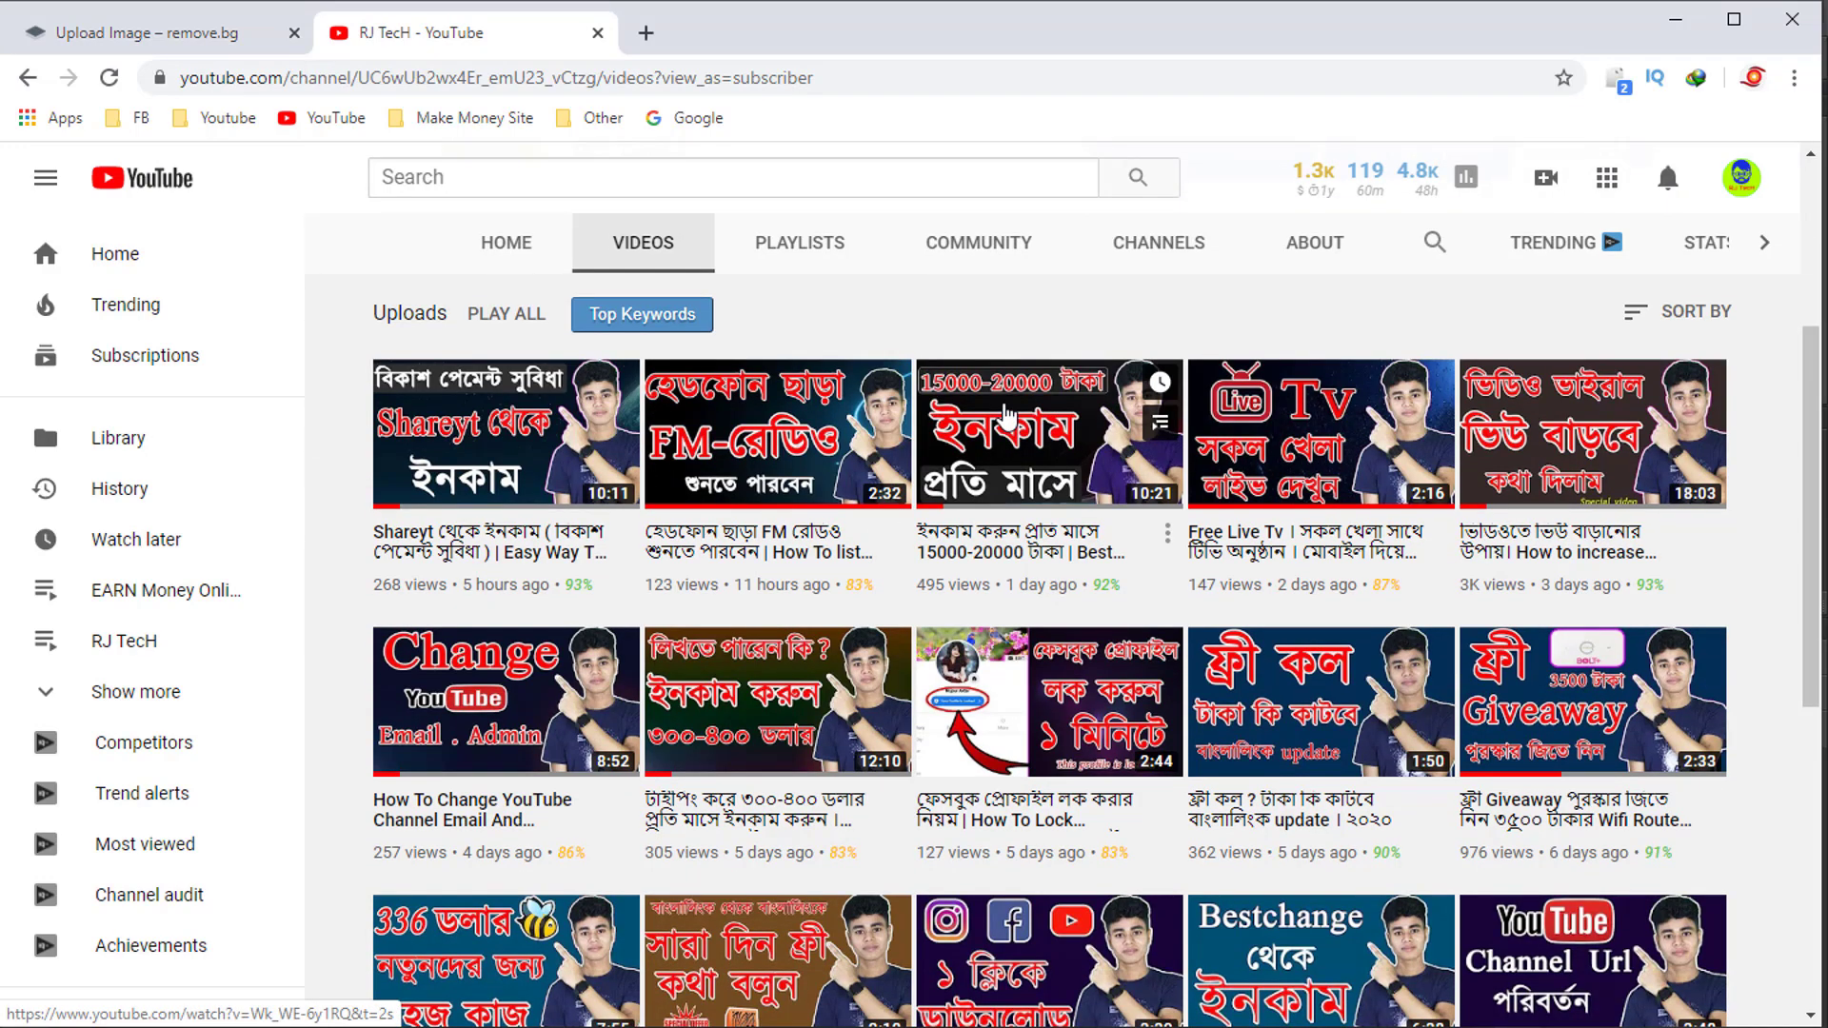
{"action": "scroll", "coordinate": [1503, 434], "scroll_direction": "down", "scroll_amount": 2}
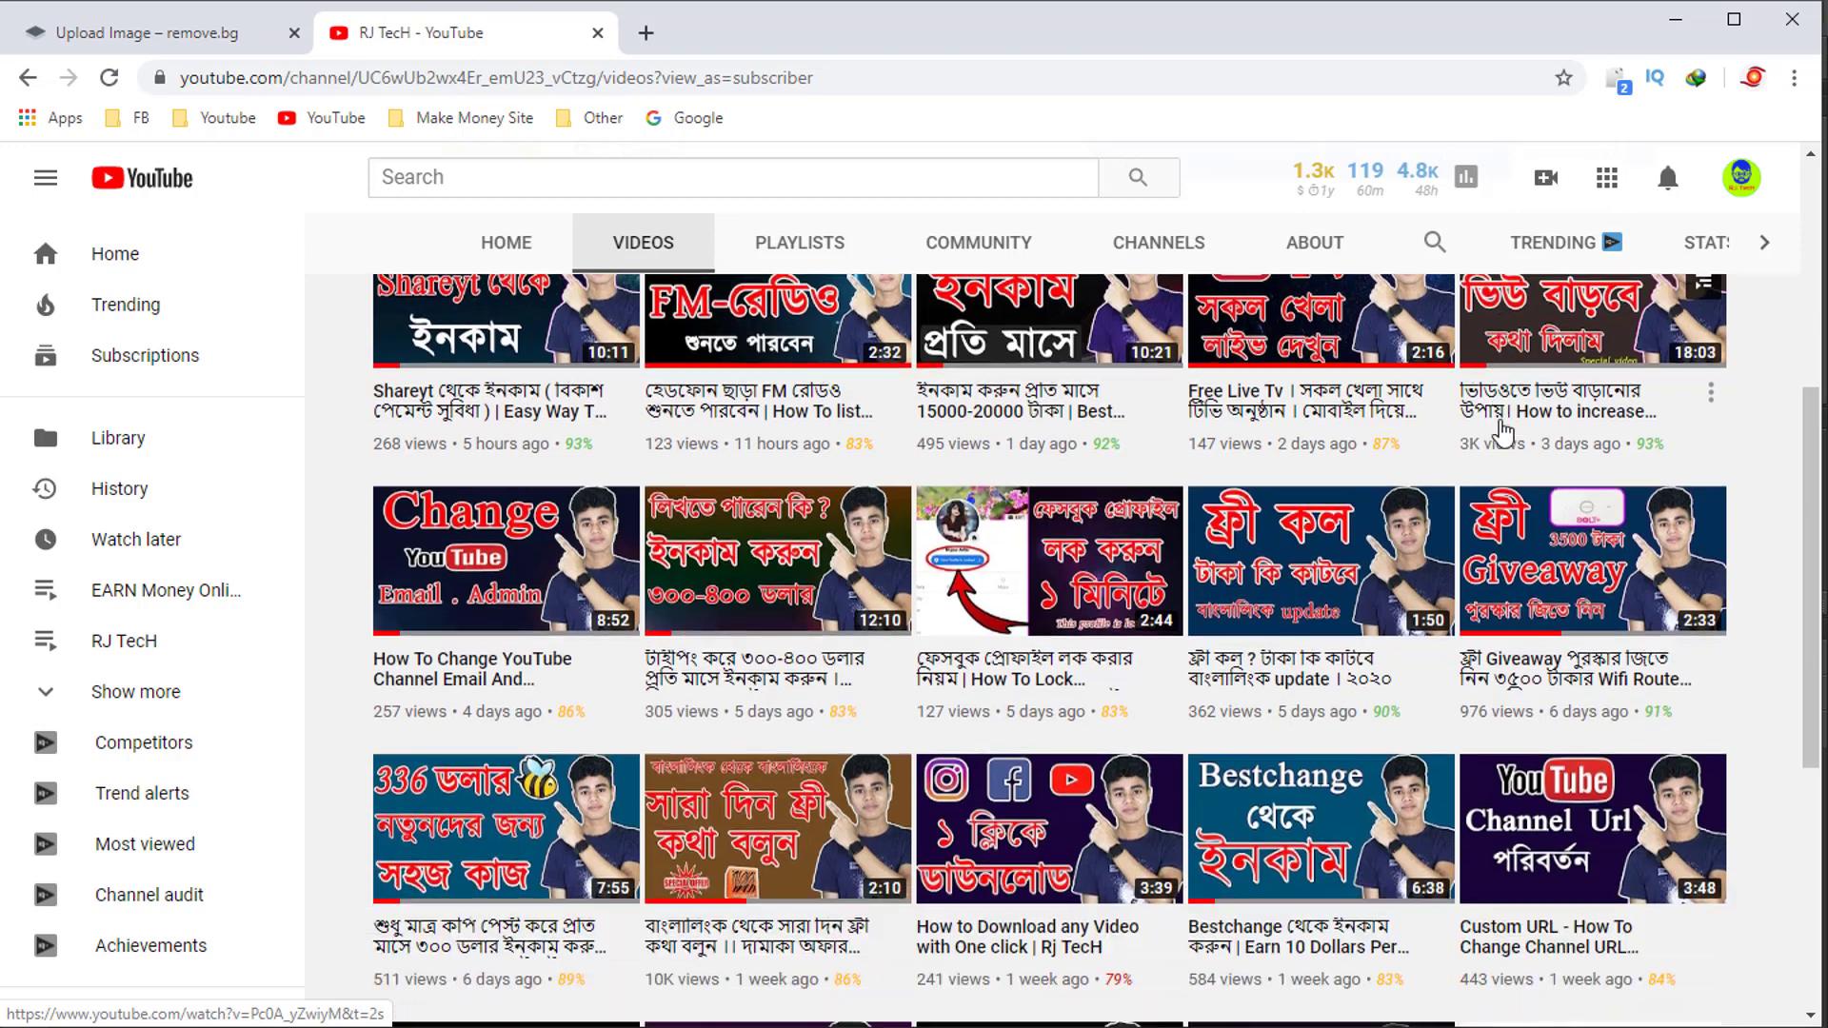
{"action": "scroll", "coordinate": [1503, 433], "scroll_direction": "down", "scroll_amount": 1}
{"action": "scroll", "coordinate": [1005, 453], "scroll_direction": "down", "scroll_amount": 3}
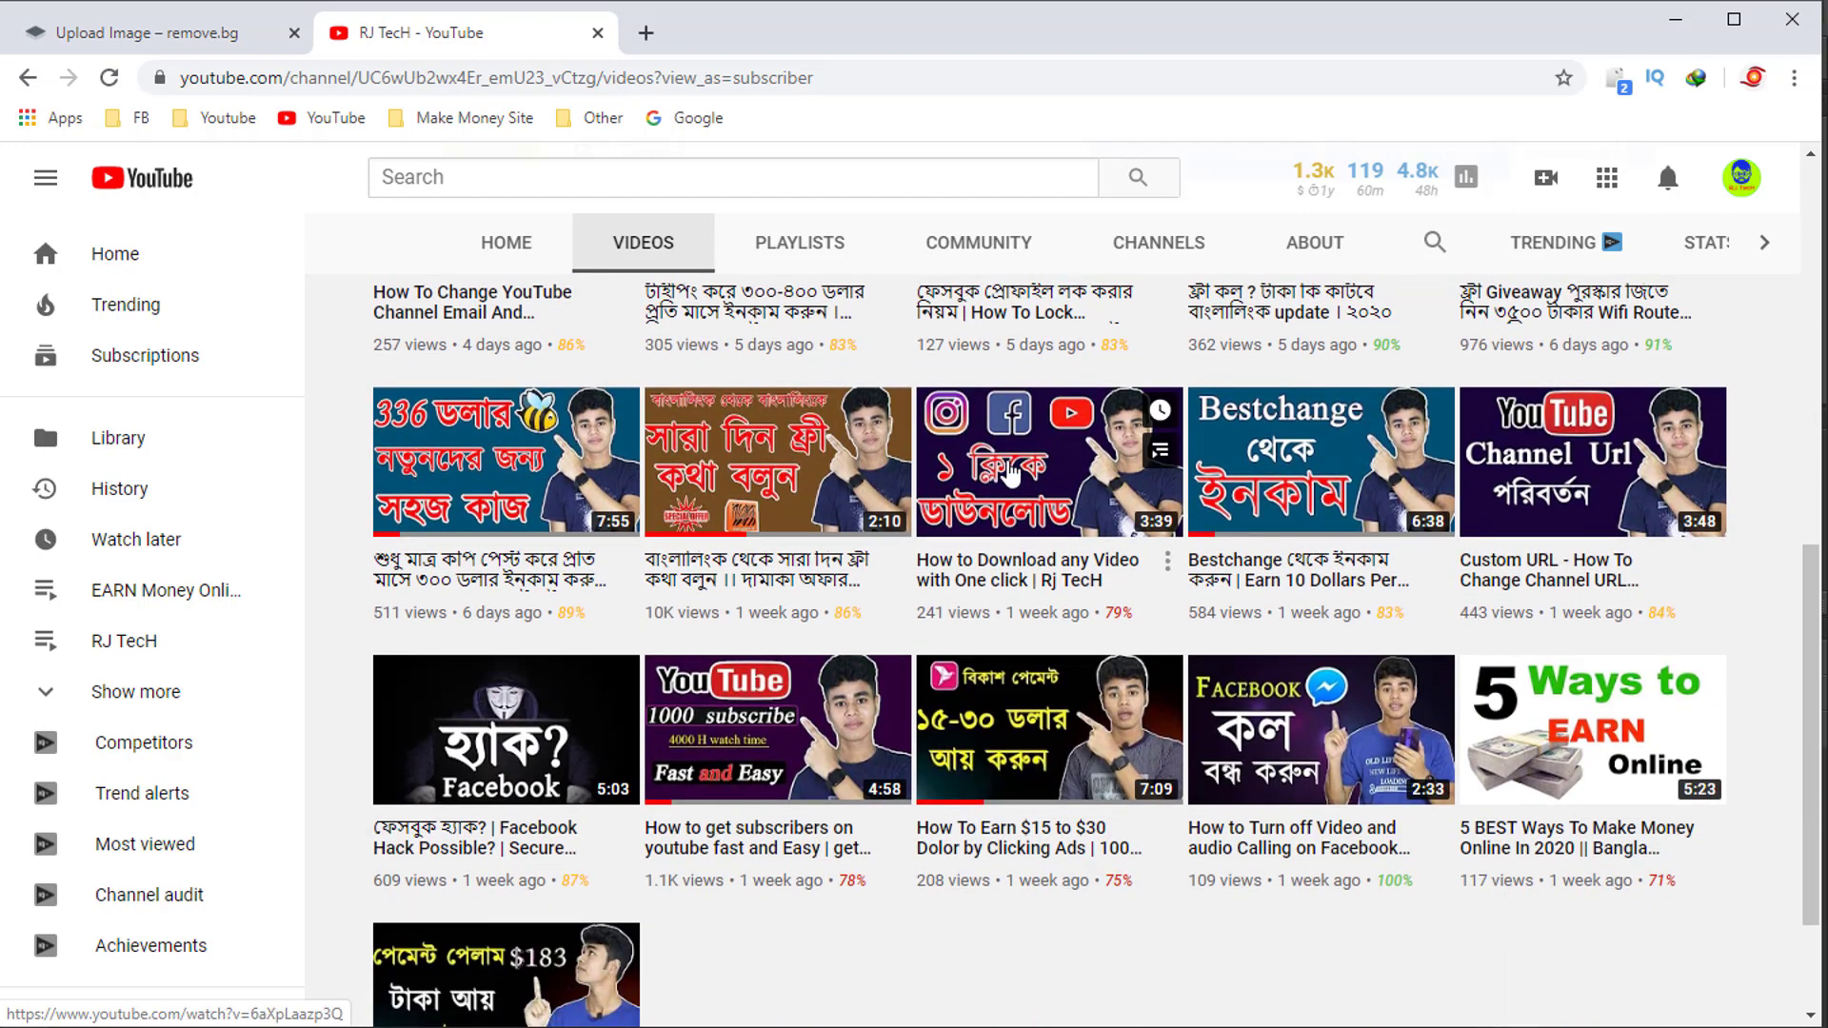
{"action": "scroll", "coordinate": [1085, 481], "scroll_direction": "up", "scroll_amount": 5}
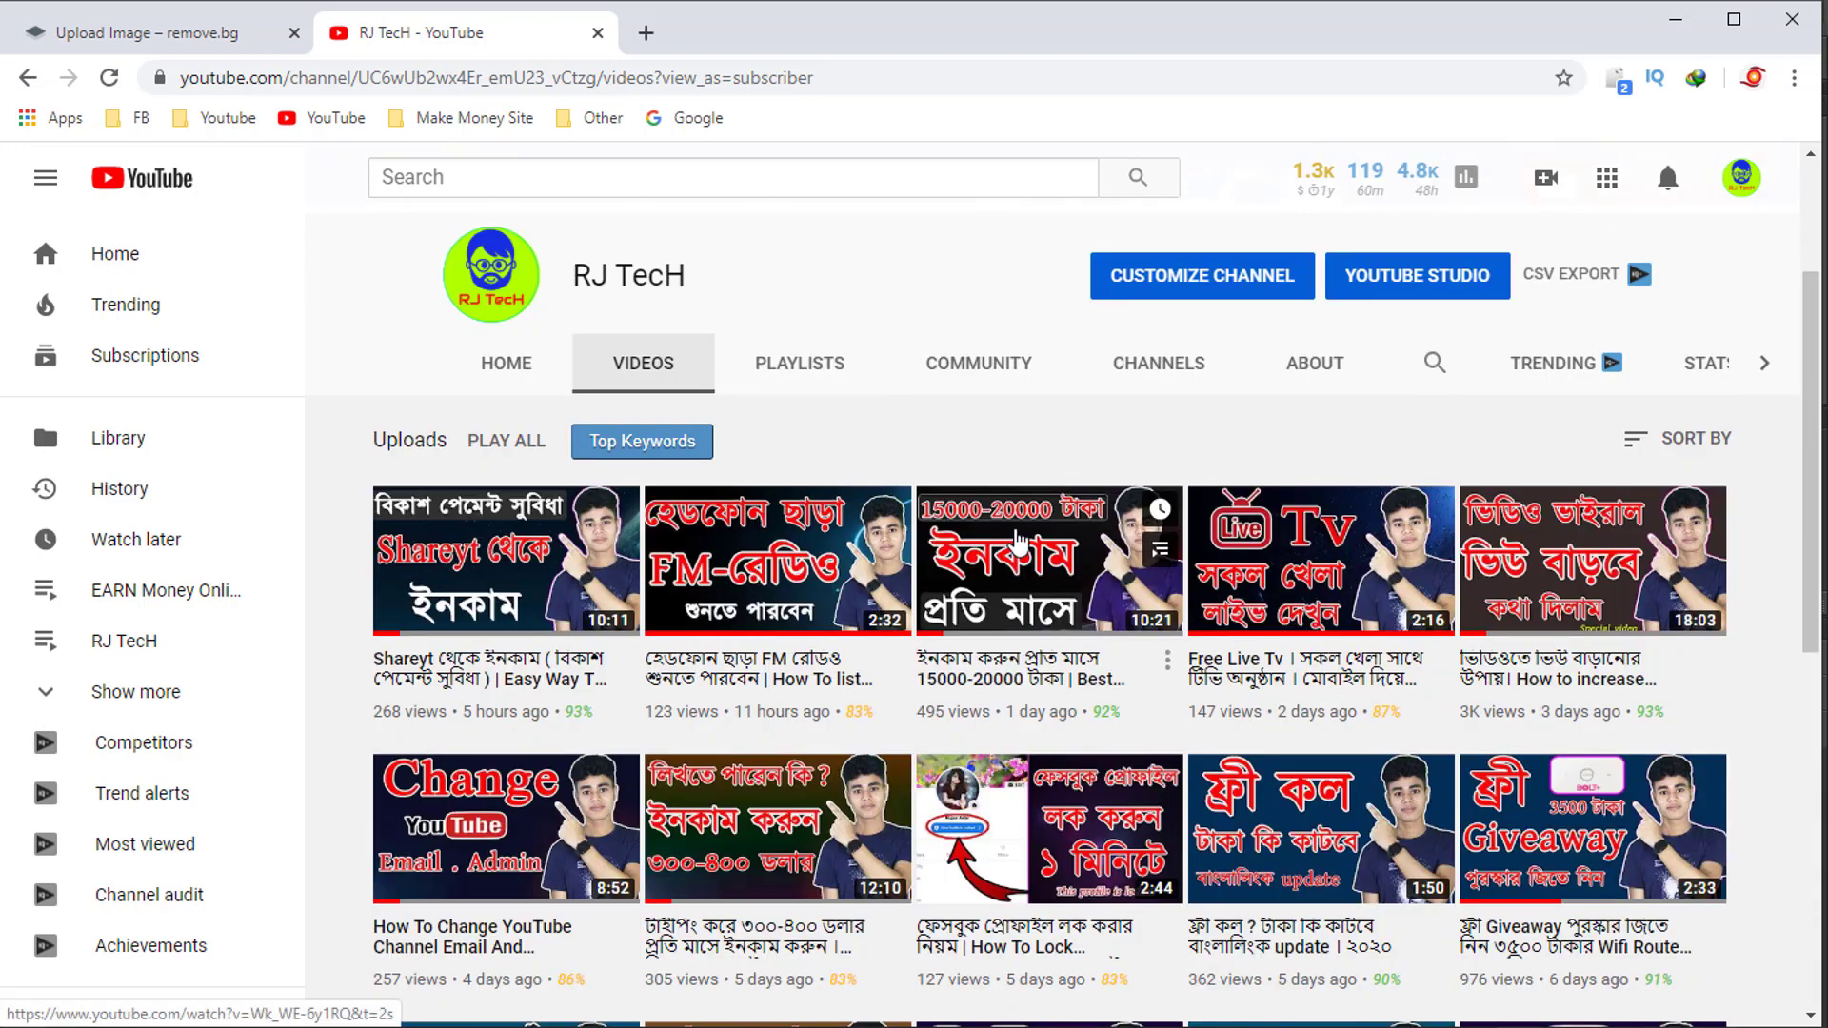